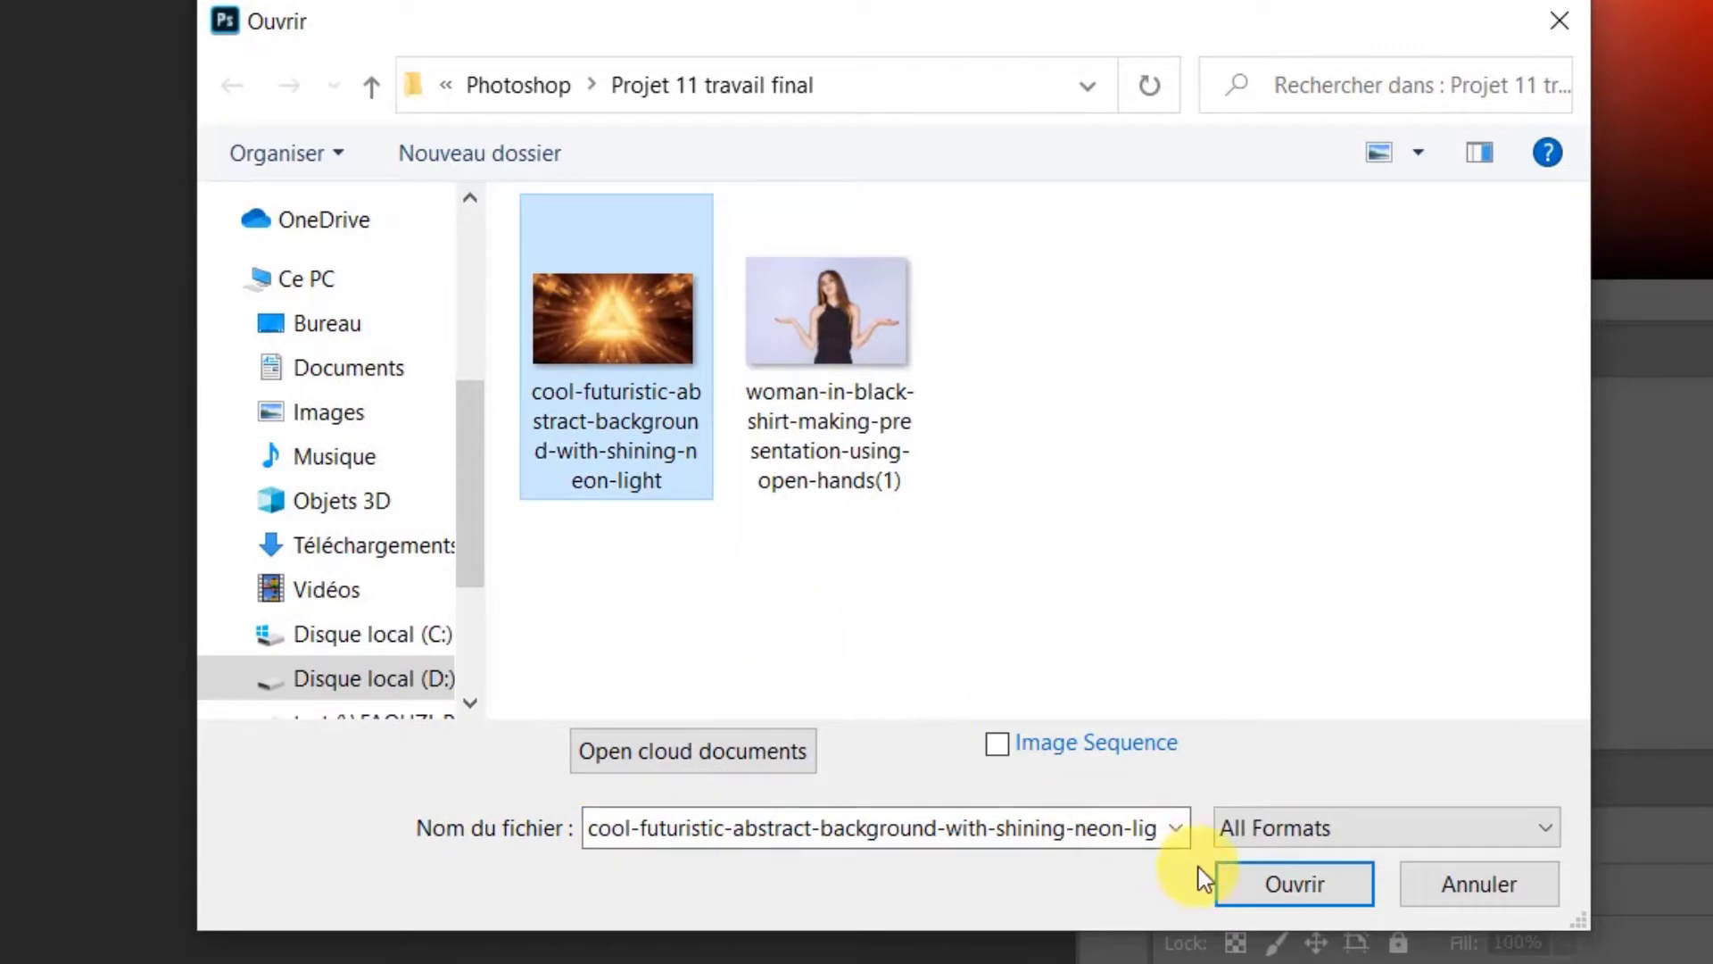
Open the image cool-futuristic-abstract-background-with-shining-neon-light from the Projet 11 travail final folder
click(1234, 888)
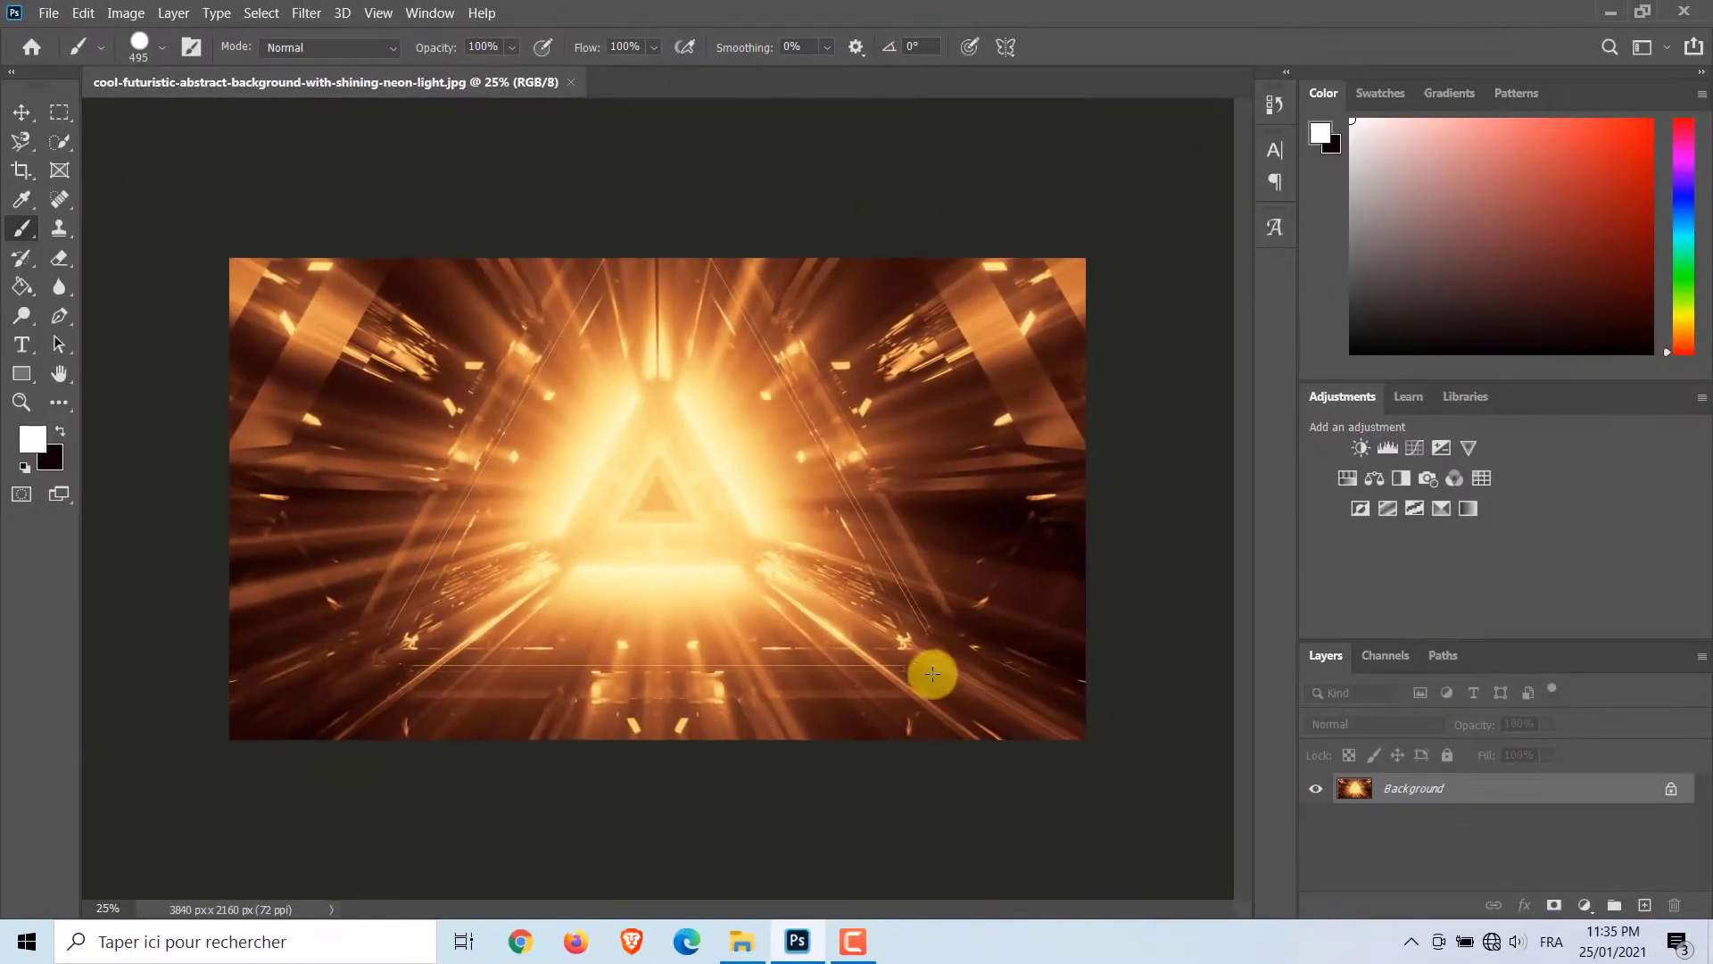
click(22, 402)
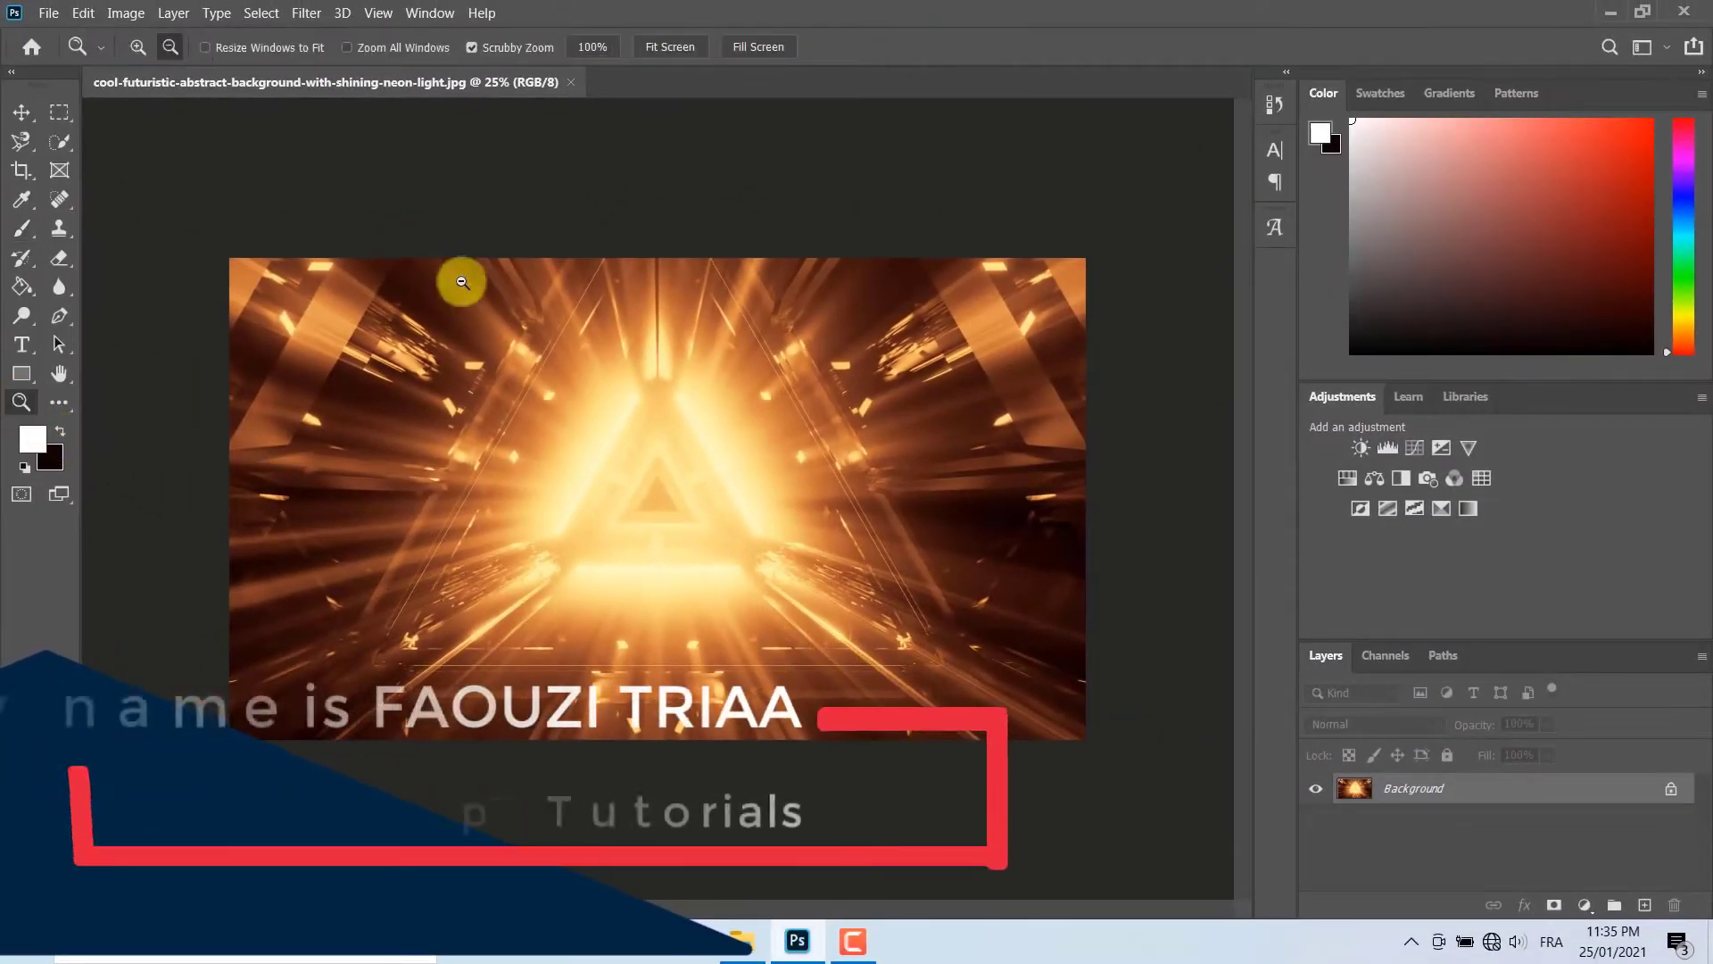
click(664, 46)
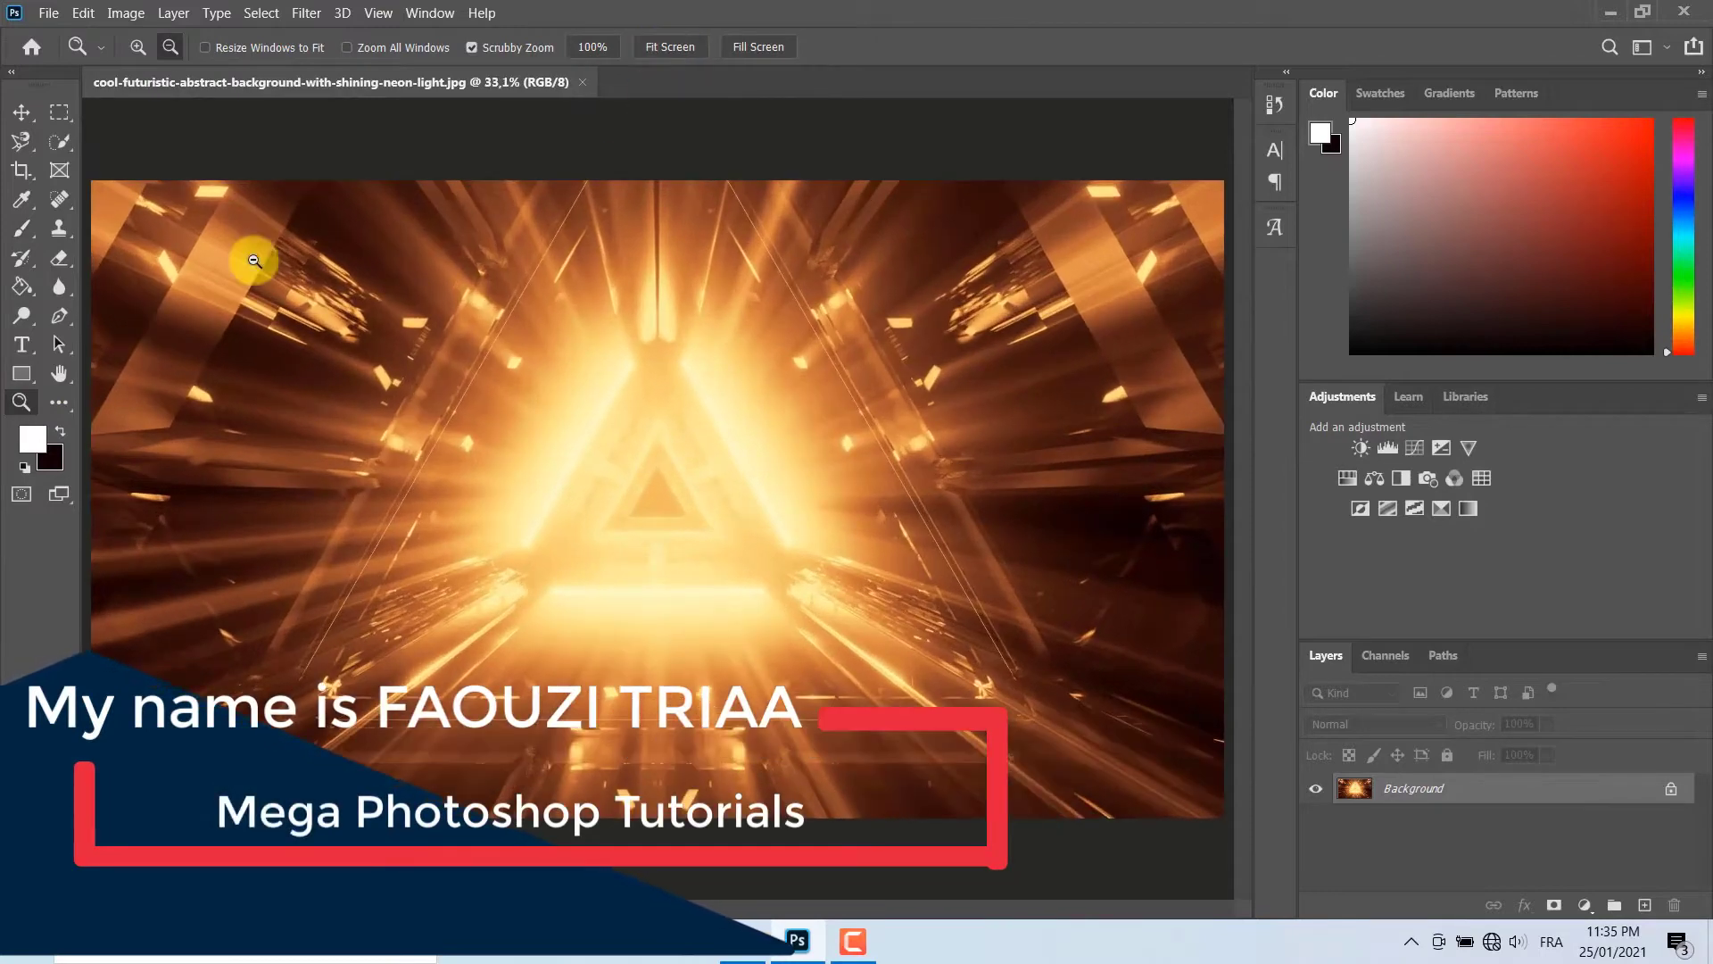
Open the woman-in-black-shirt-making-presentation-using-open-hands(1) image, converting the document's colors to the working space
click(49, 13)
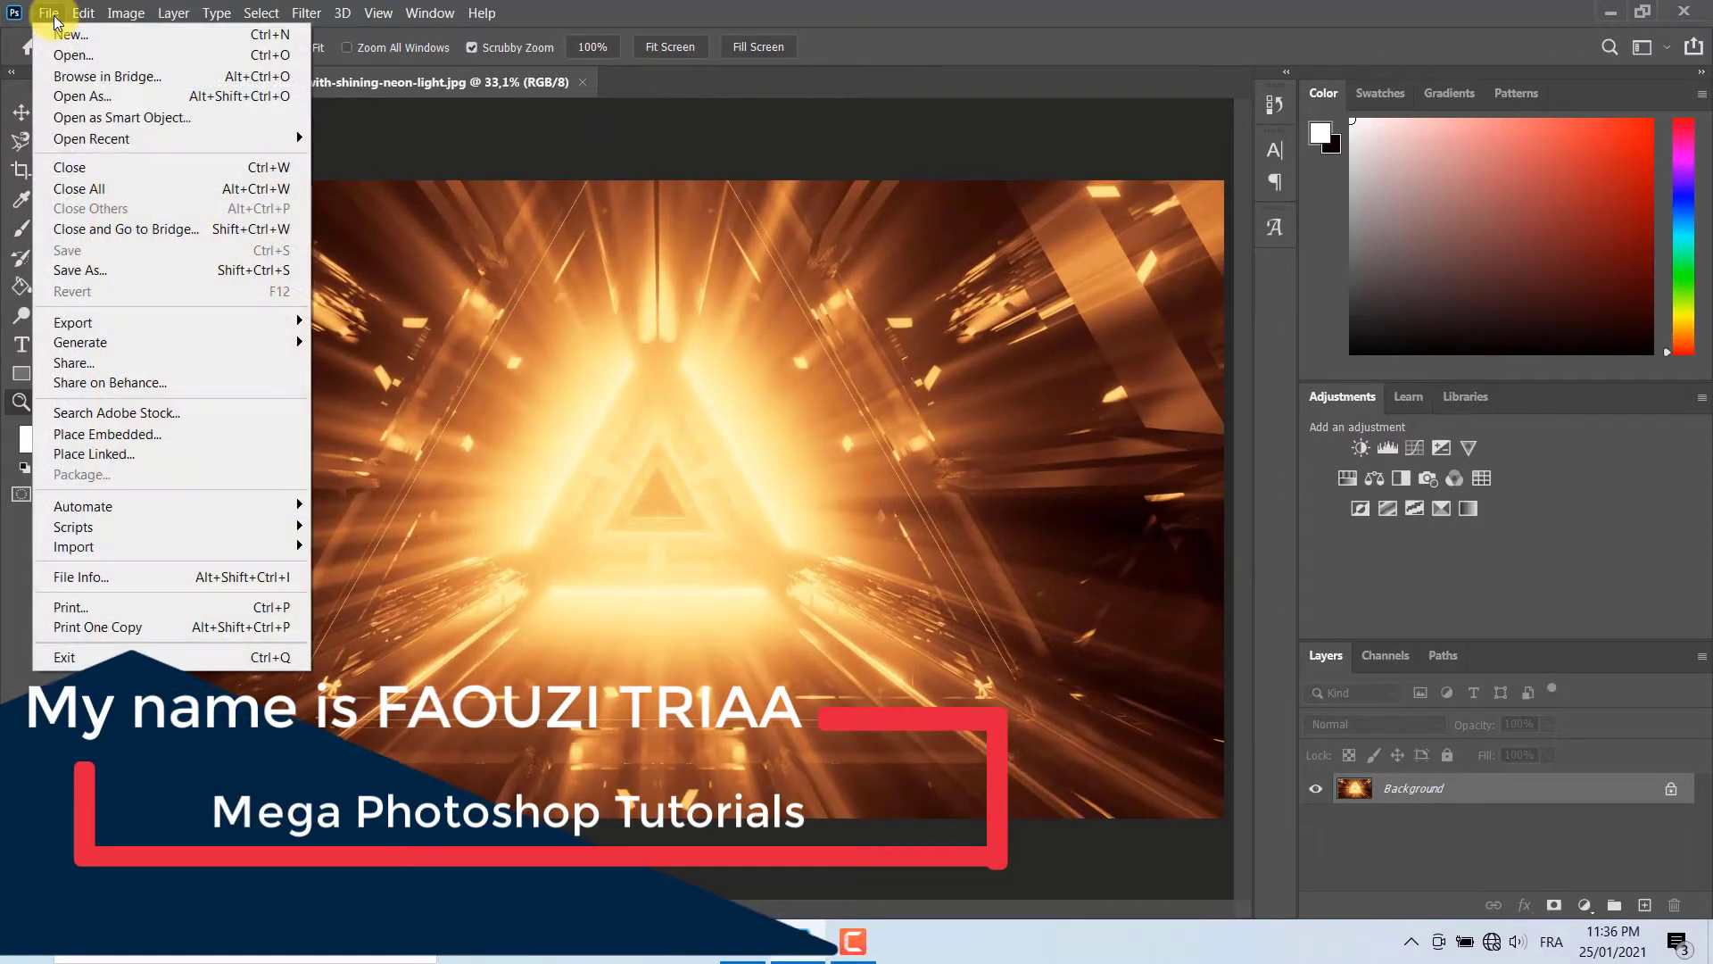
click(55, 54)
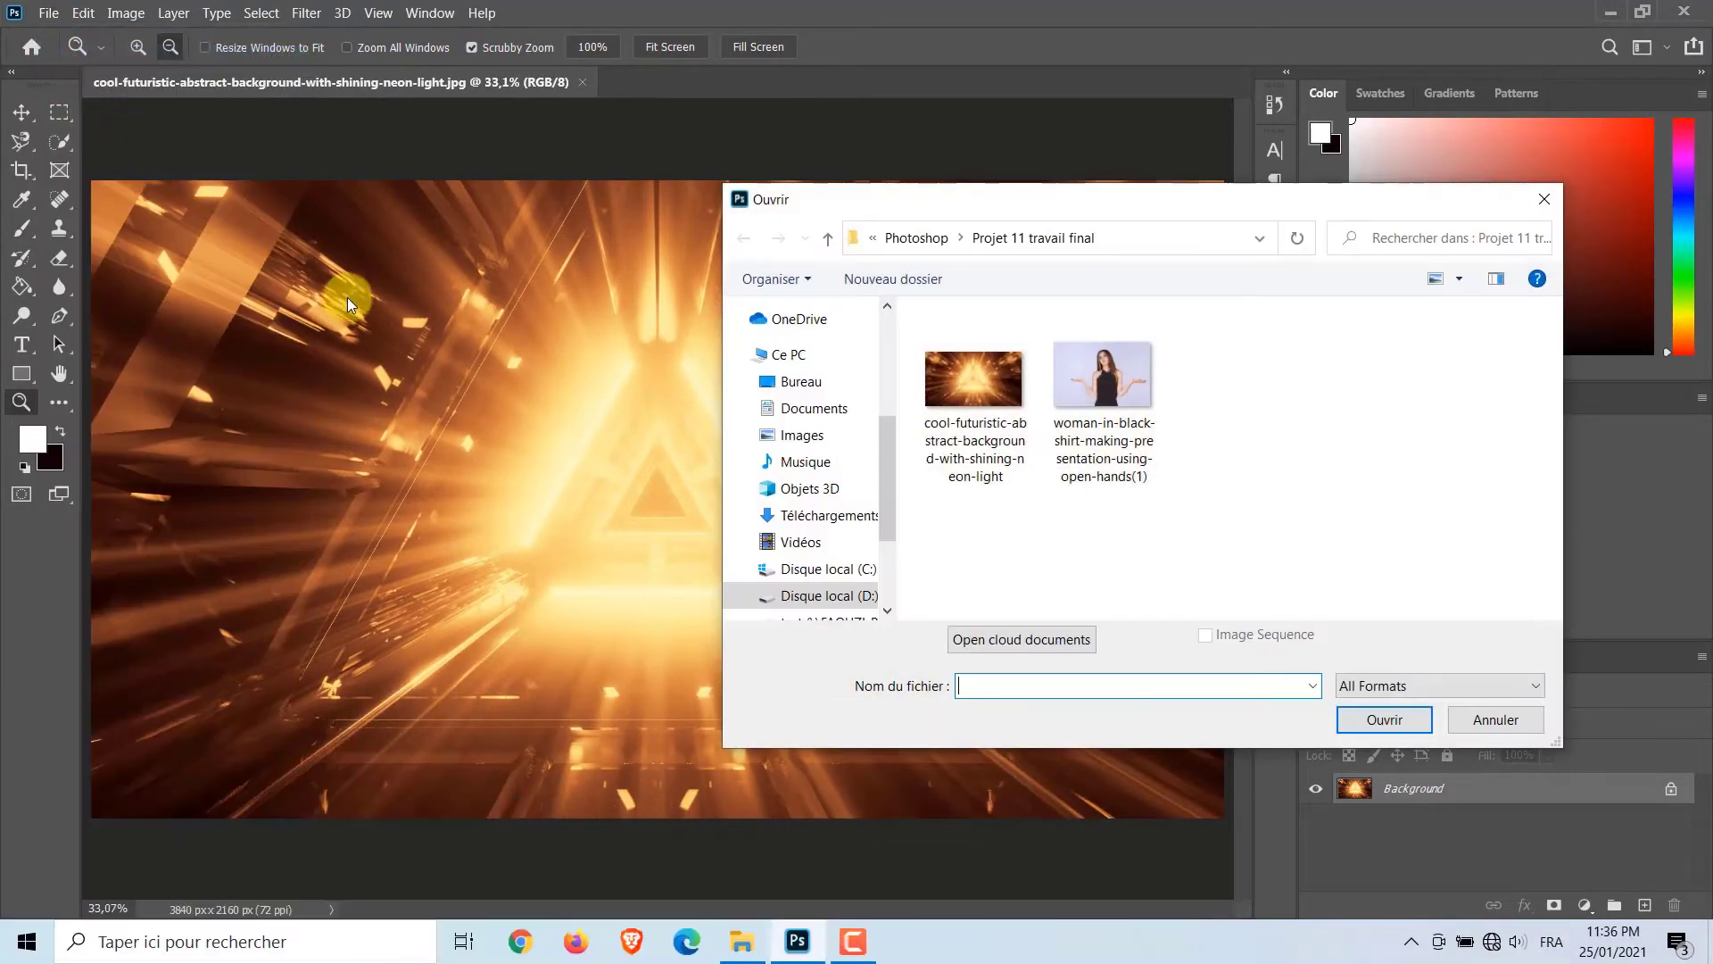
click(1131, 394)
click(1383, 719)
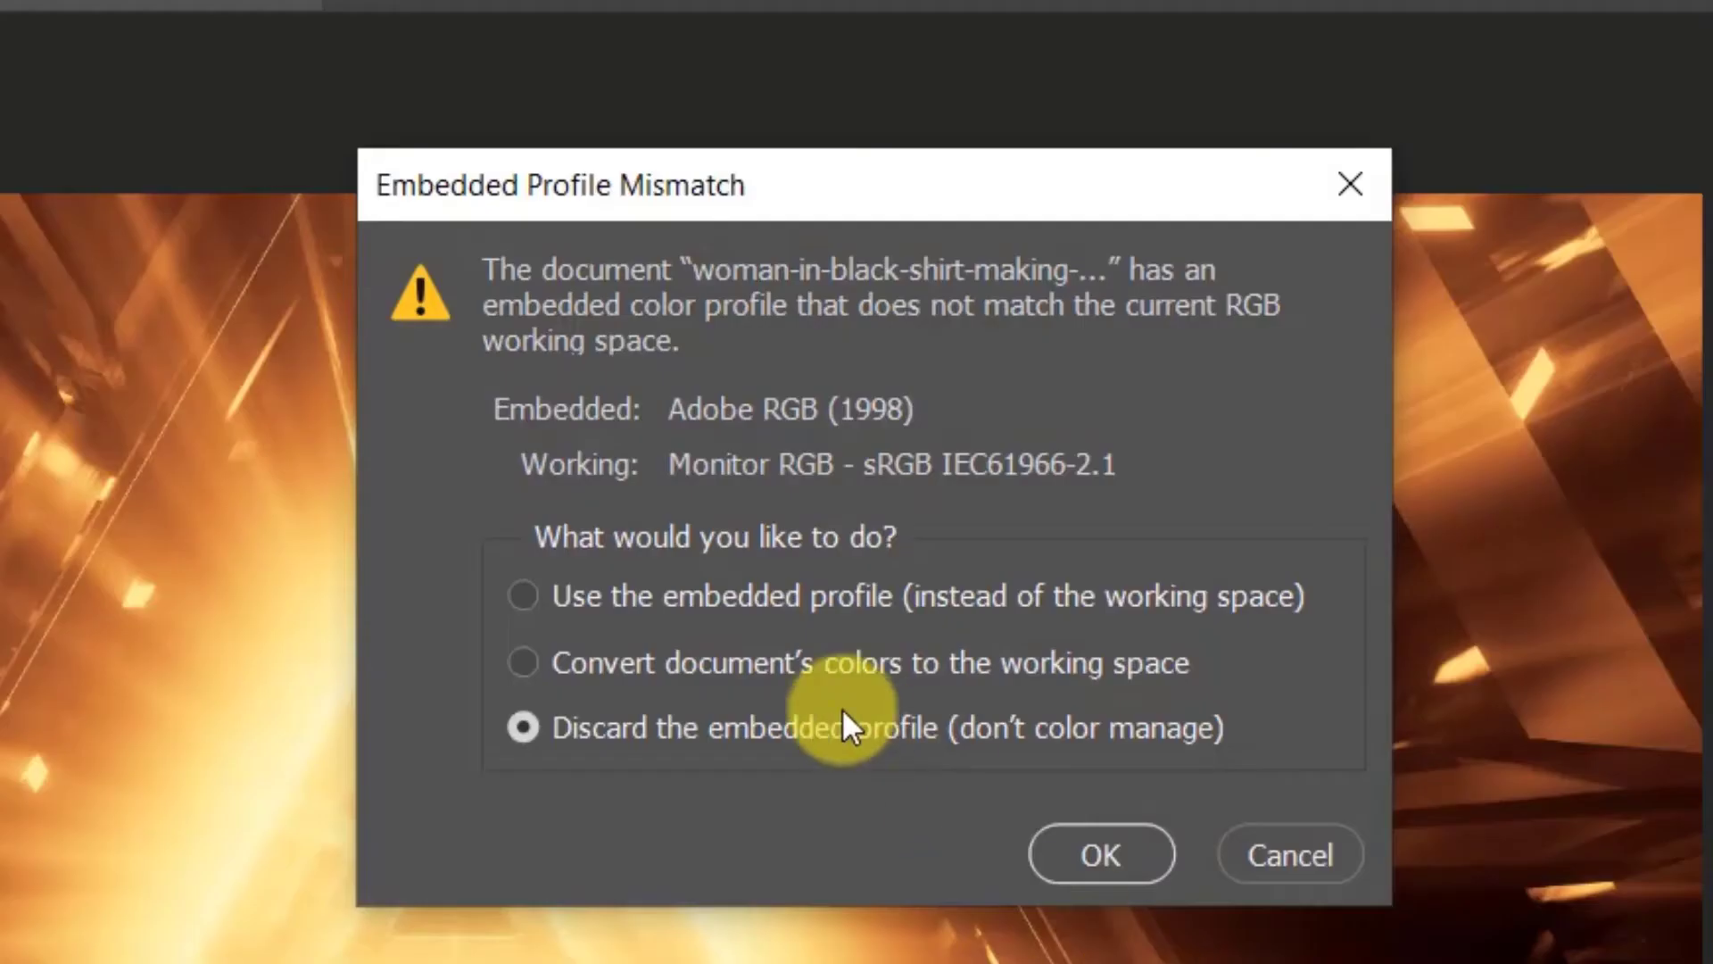
click(803, 660)
click(1101, 855)
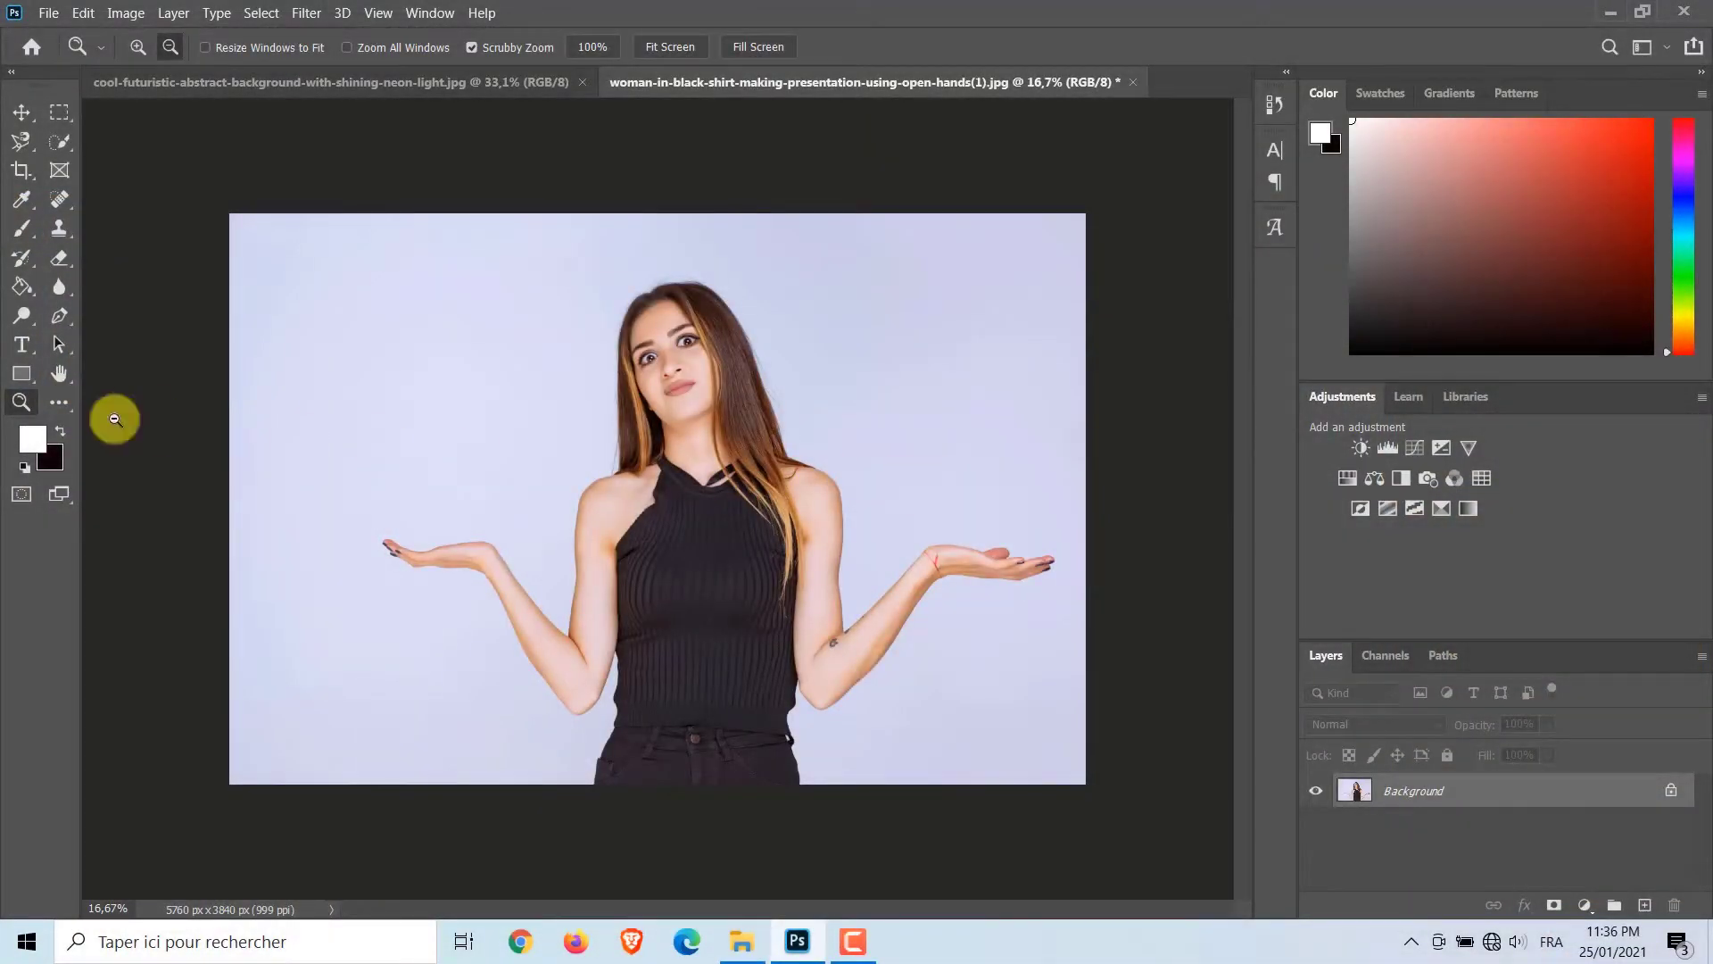
click(669, 46)
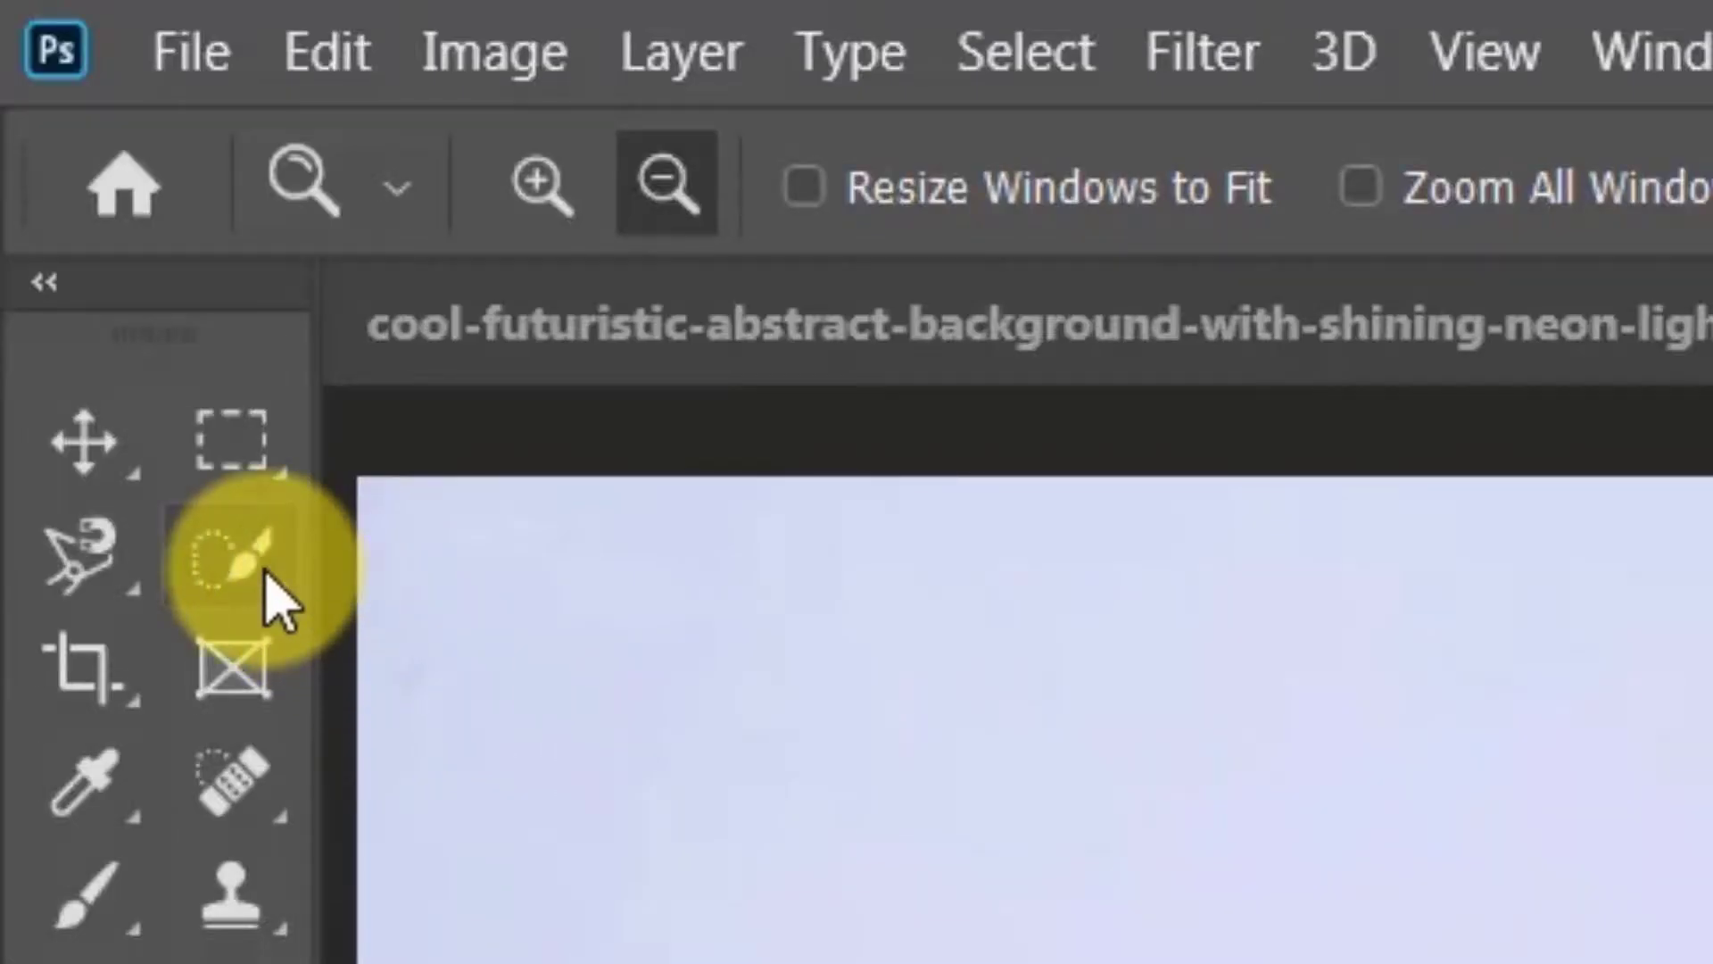
Select the woman's whole figure with the Quick Selection tool and bring the selection into Select and Mask
click(67, 144)
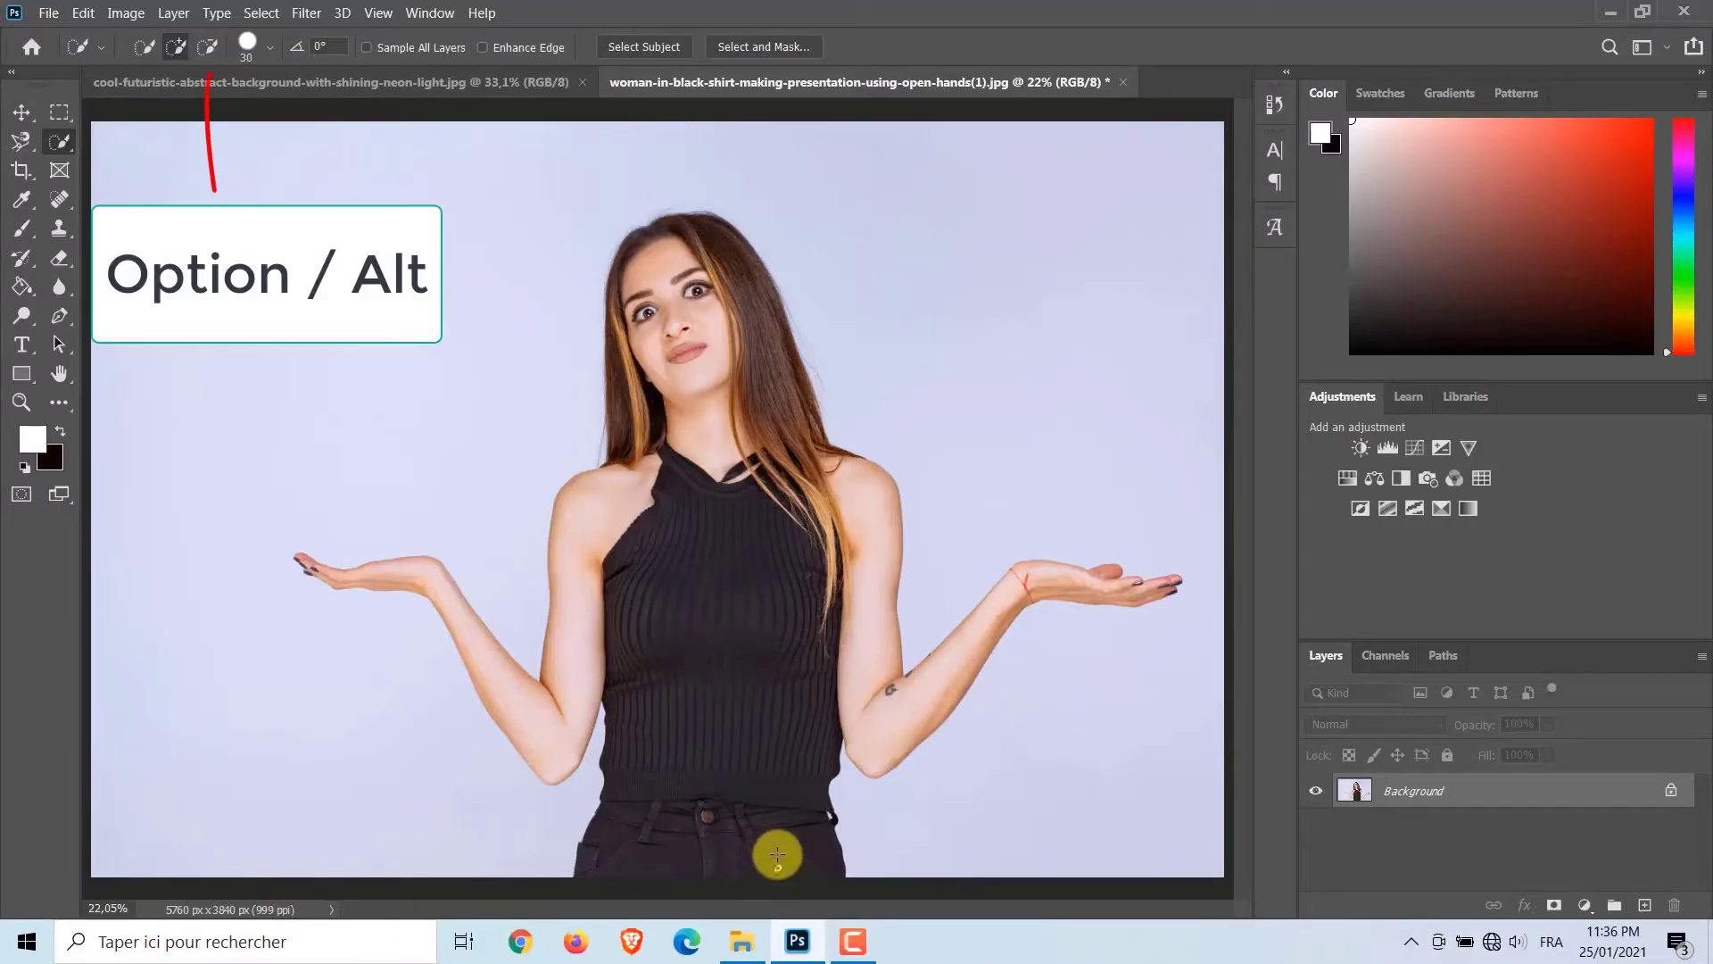
mouse_move(777, 848)
mouse_down()
mouse_move(767, 333)
mouse_move(707, 266)
mouse_move(623, 285)
mouse_move(628, 439)
mouse_move(597, 525)
mouse_move(592, 699)
mouse_move(561, 724)
mouse_move(518, 701)
mouse_move(783, 666)
mouse_move(851, 544)
mouse_move(883, 697)
mouse_move(1071, 578)
mouse_move(1177, 585)
mouse_move(1098, 590)
mouse_up()
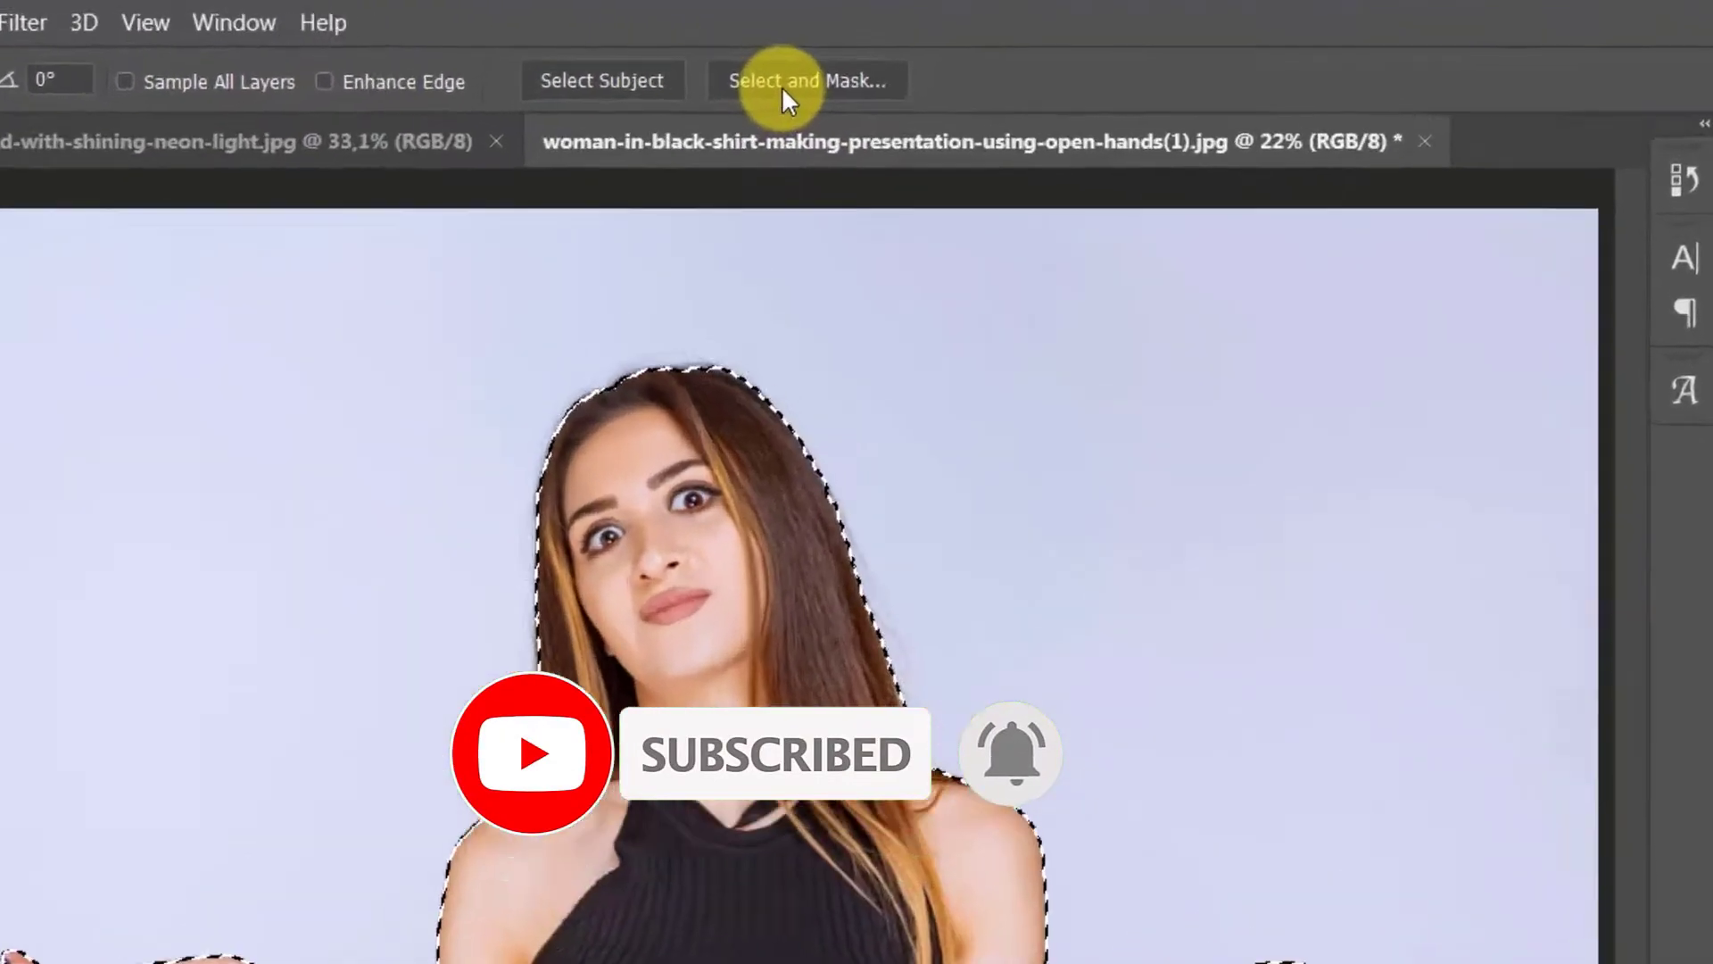
click(756, 55)
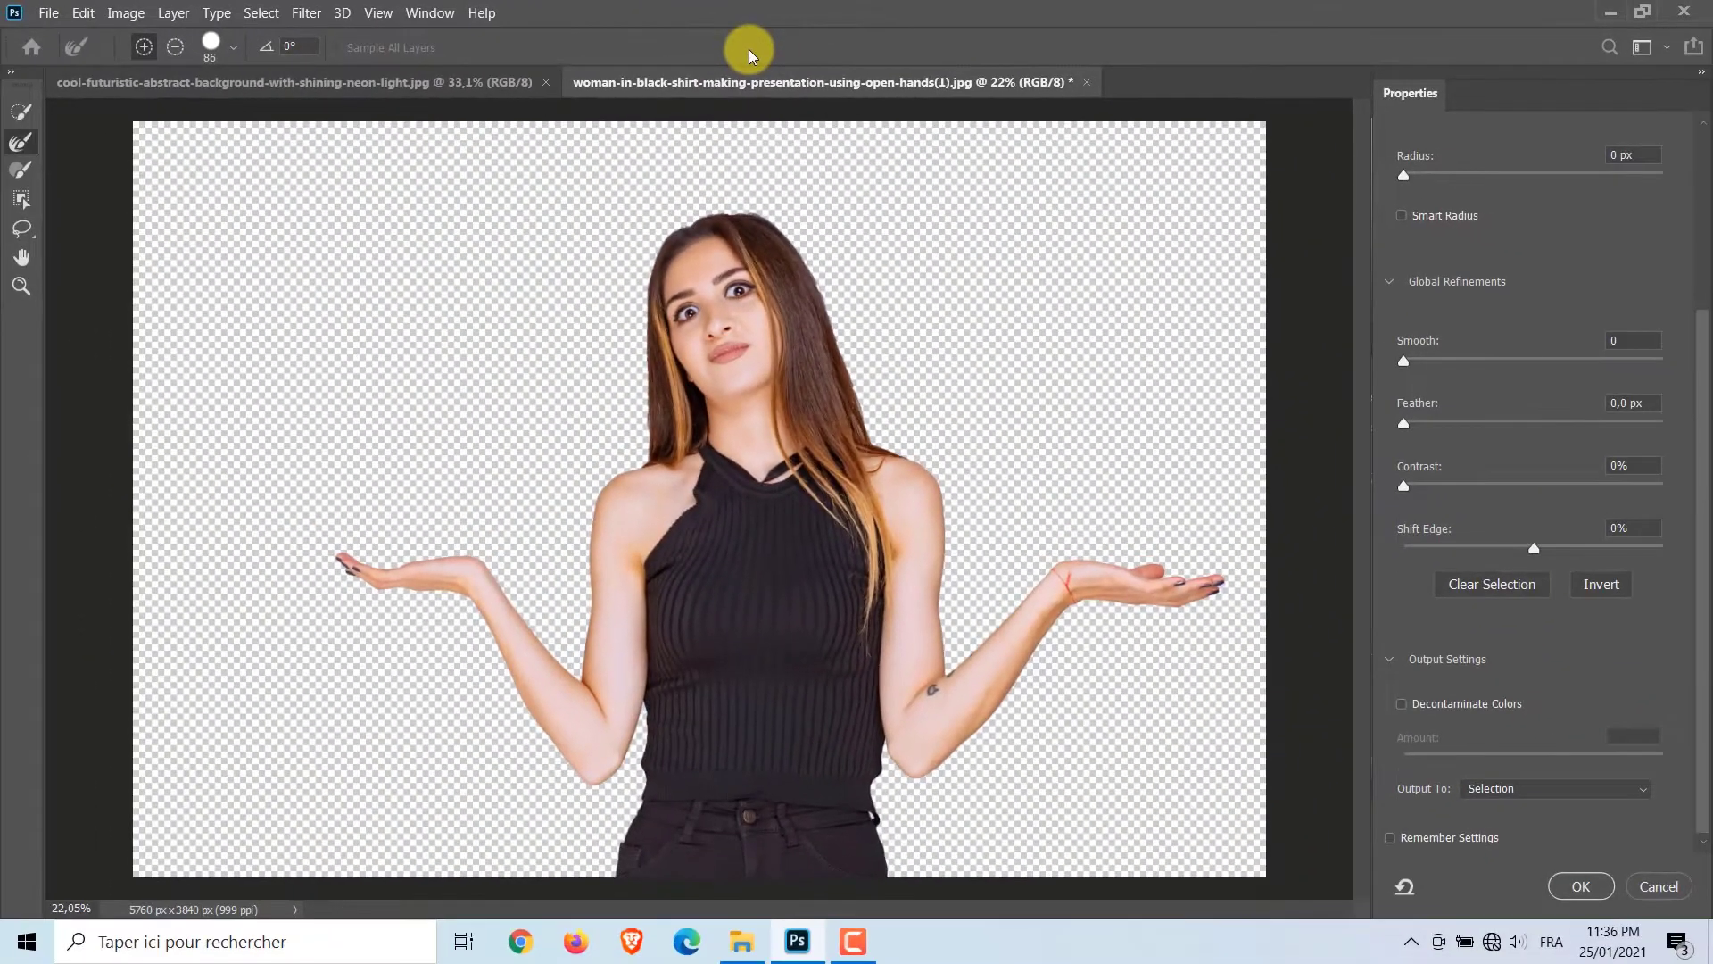
Set the Select and Mask view mode to Overlay
scroll(1516, 541, up, 3)
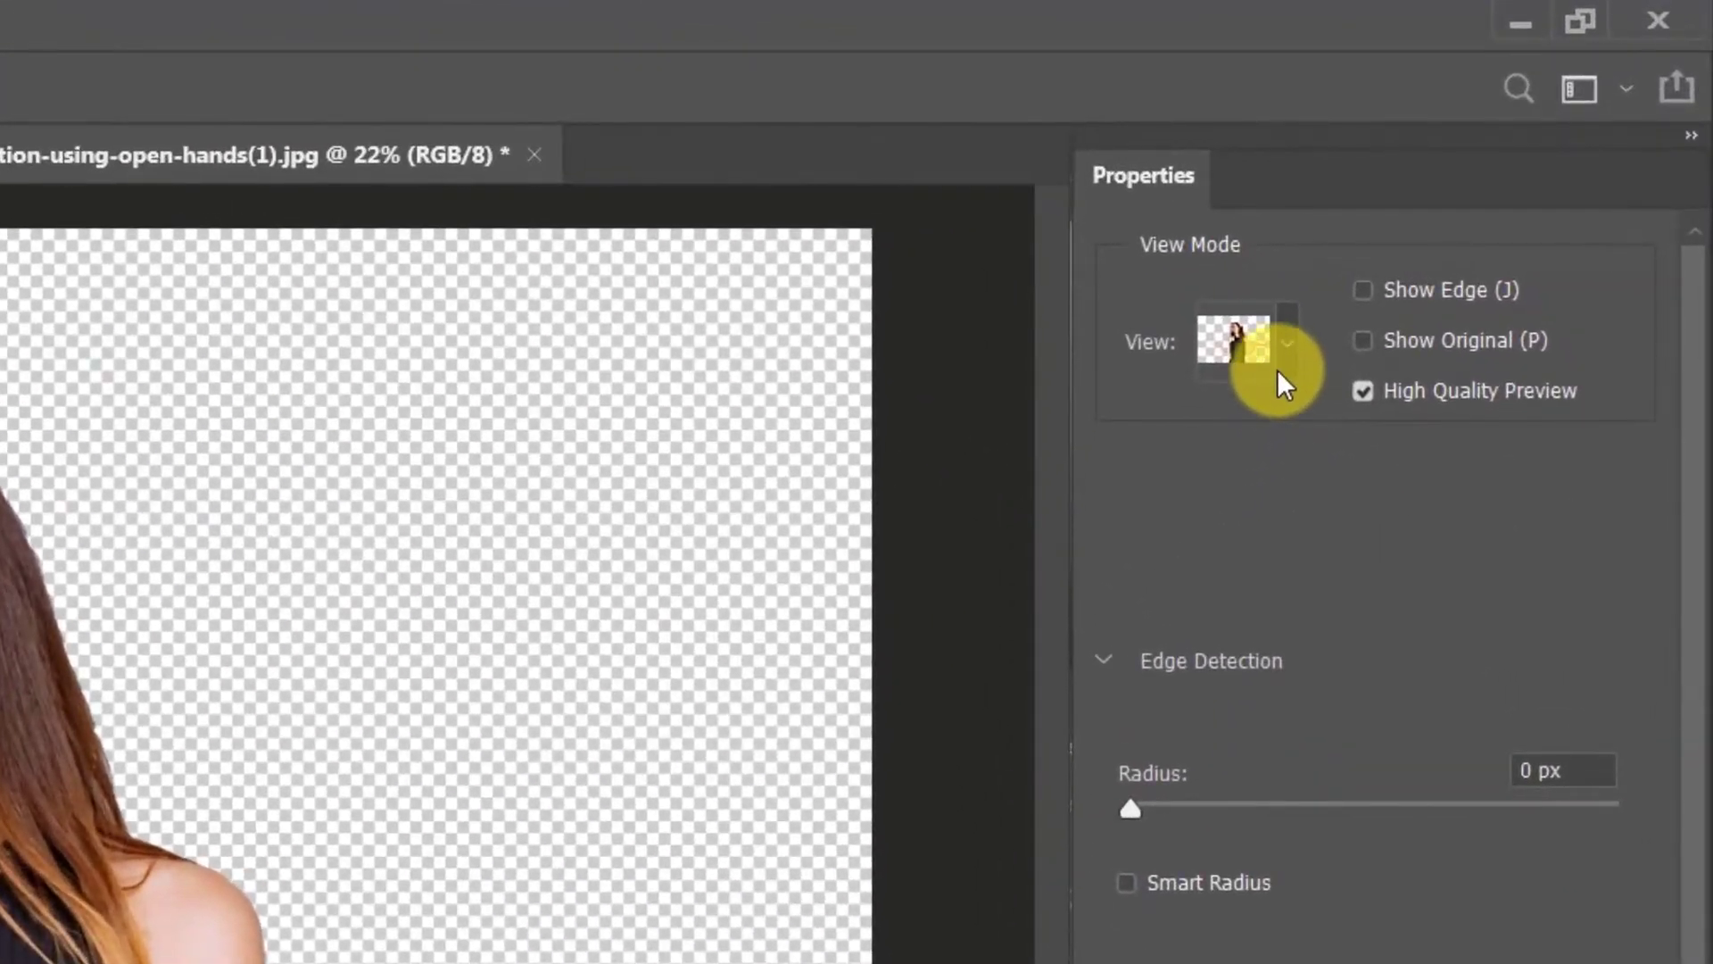
click(1473, 196)
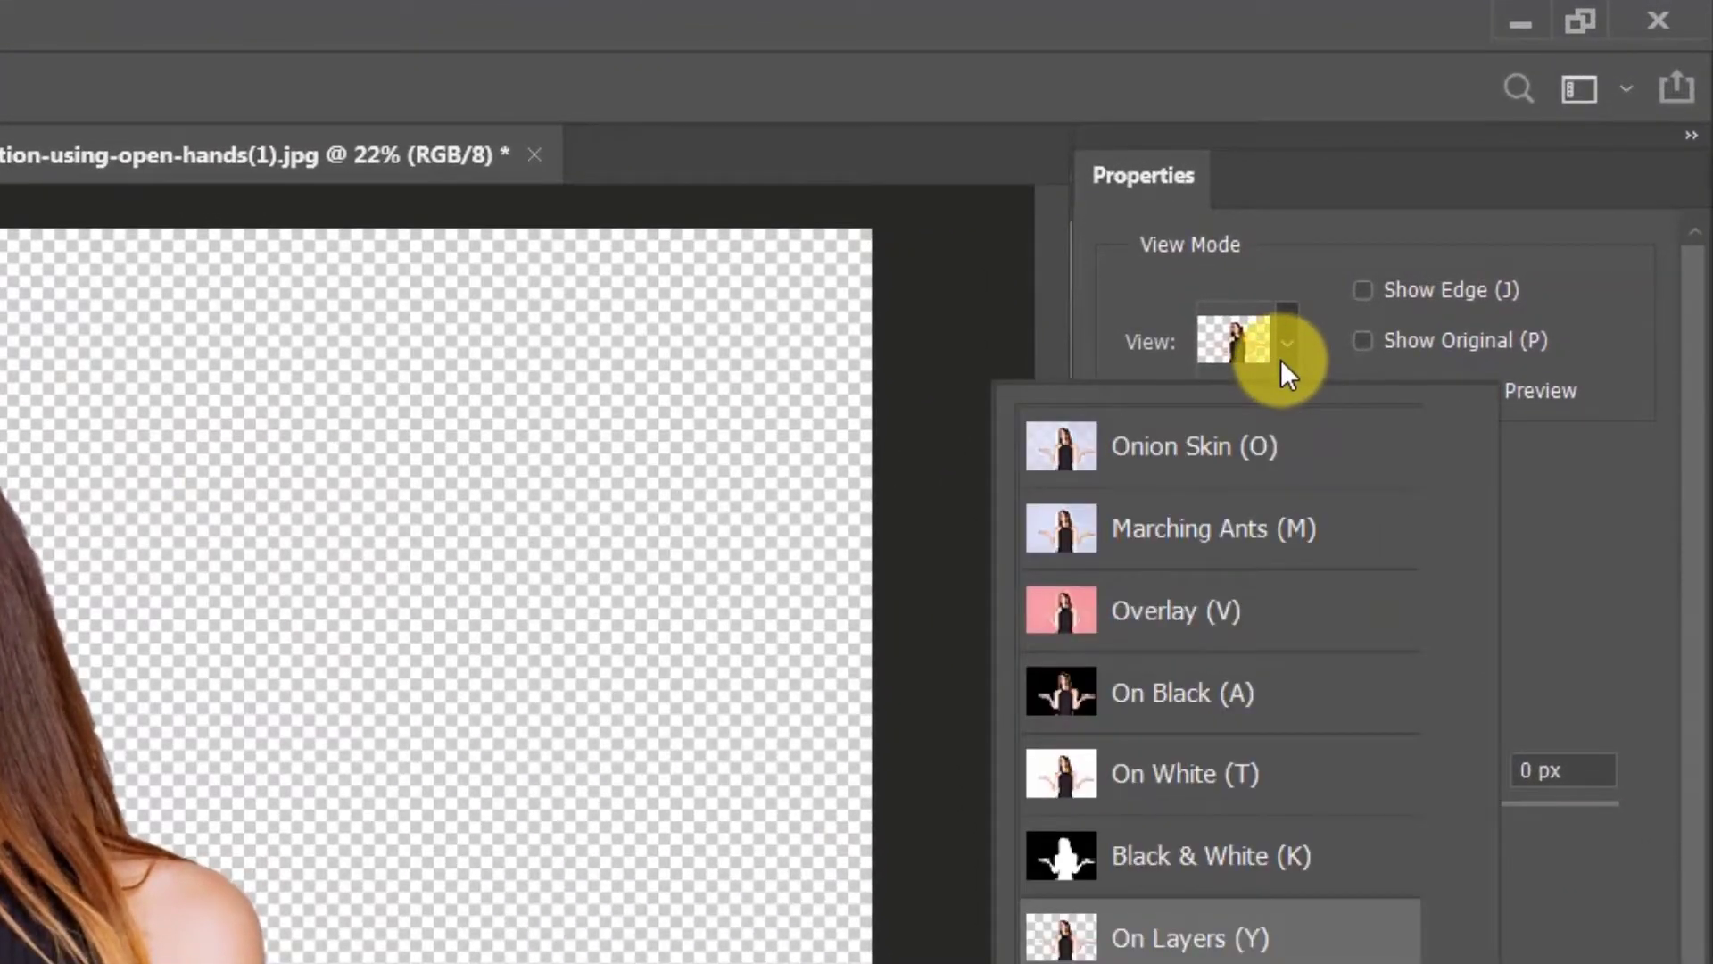
click(1236, 635)
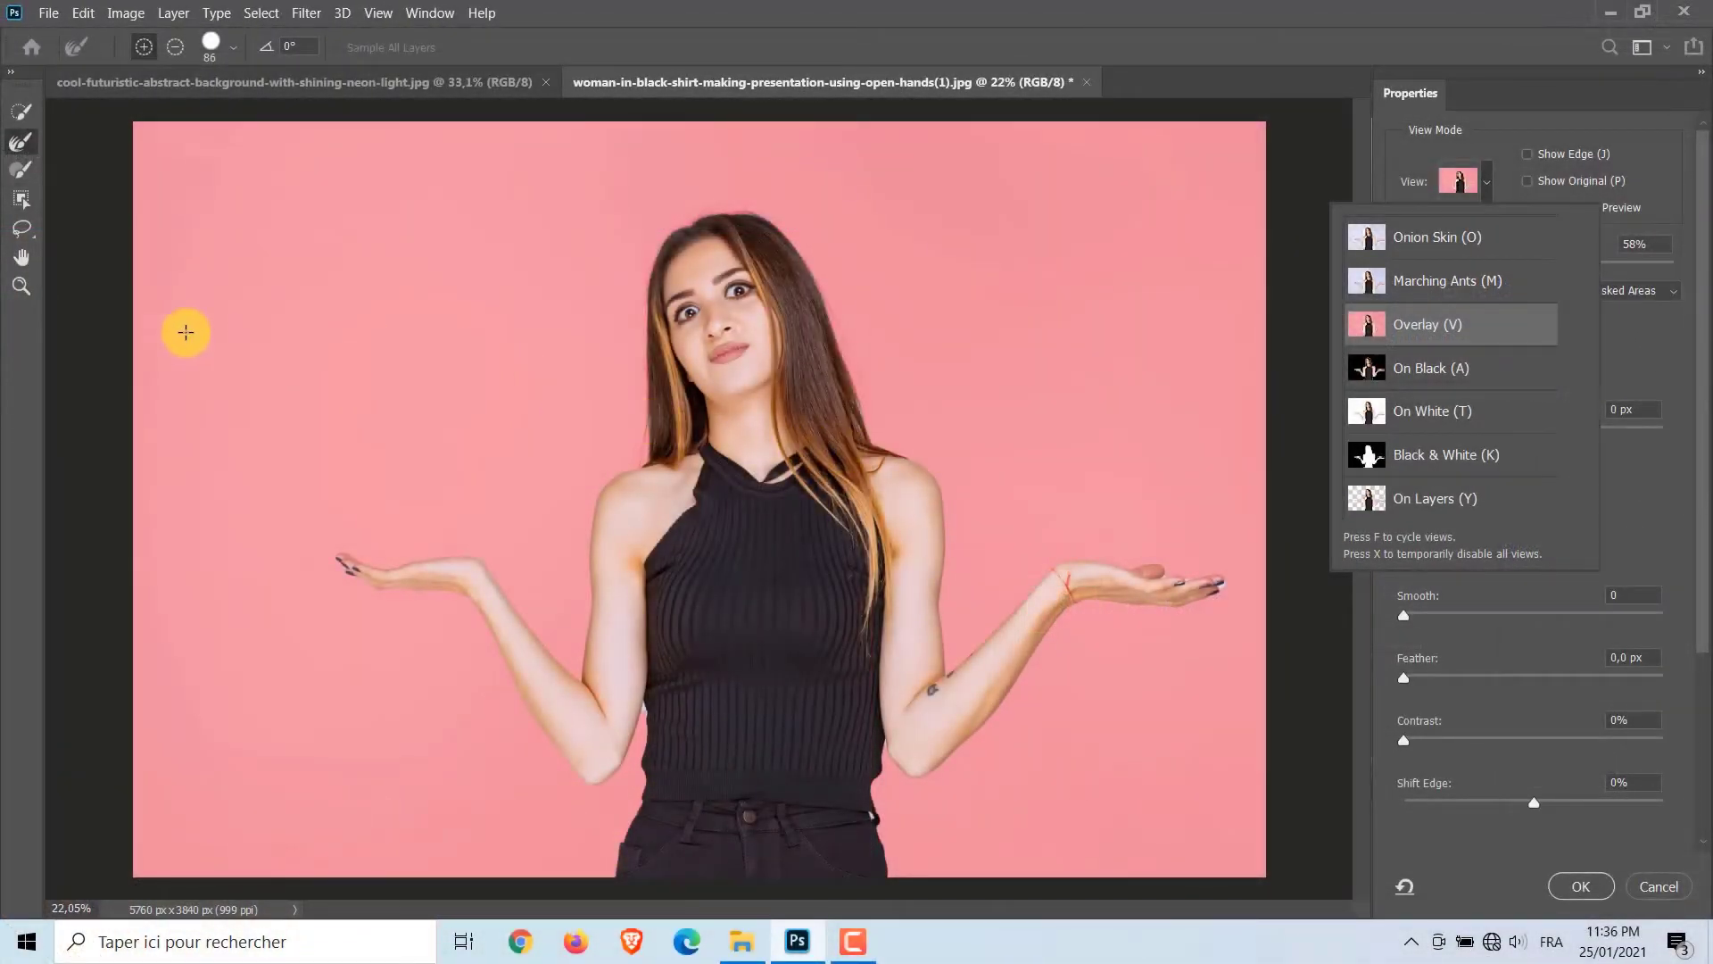
Clean the selection between the woman's tattooed arm and her waist with the Refine Edge Brush
click(21, 287)
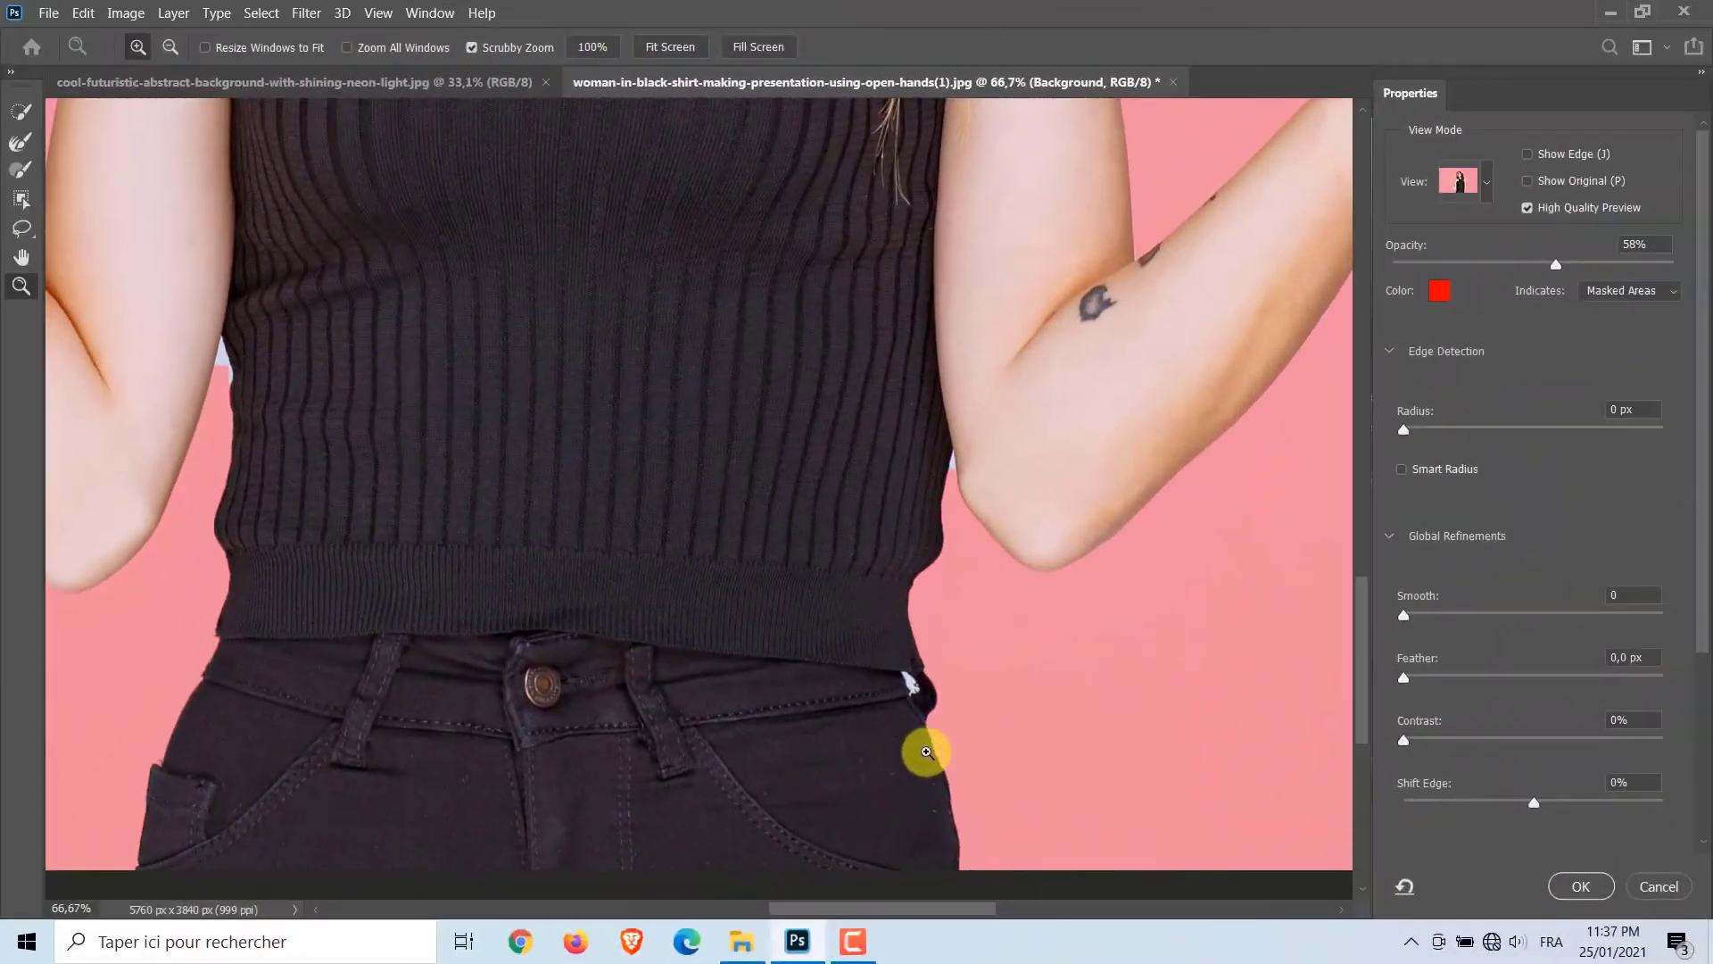
click(18, 150)
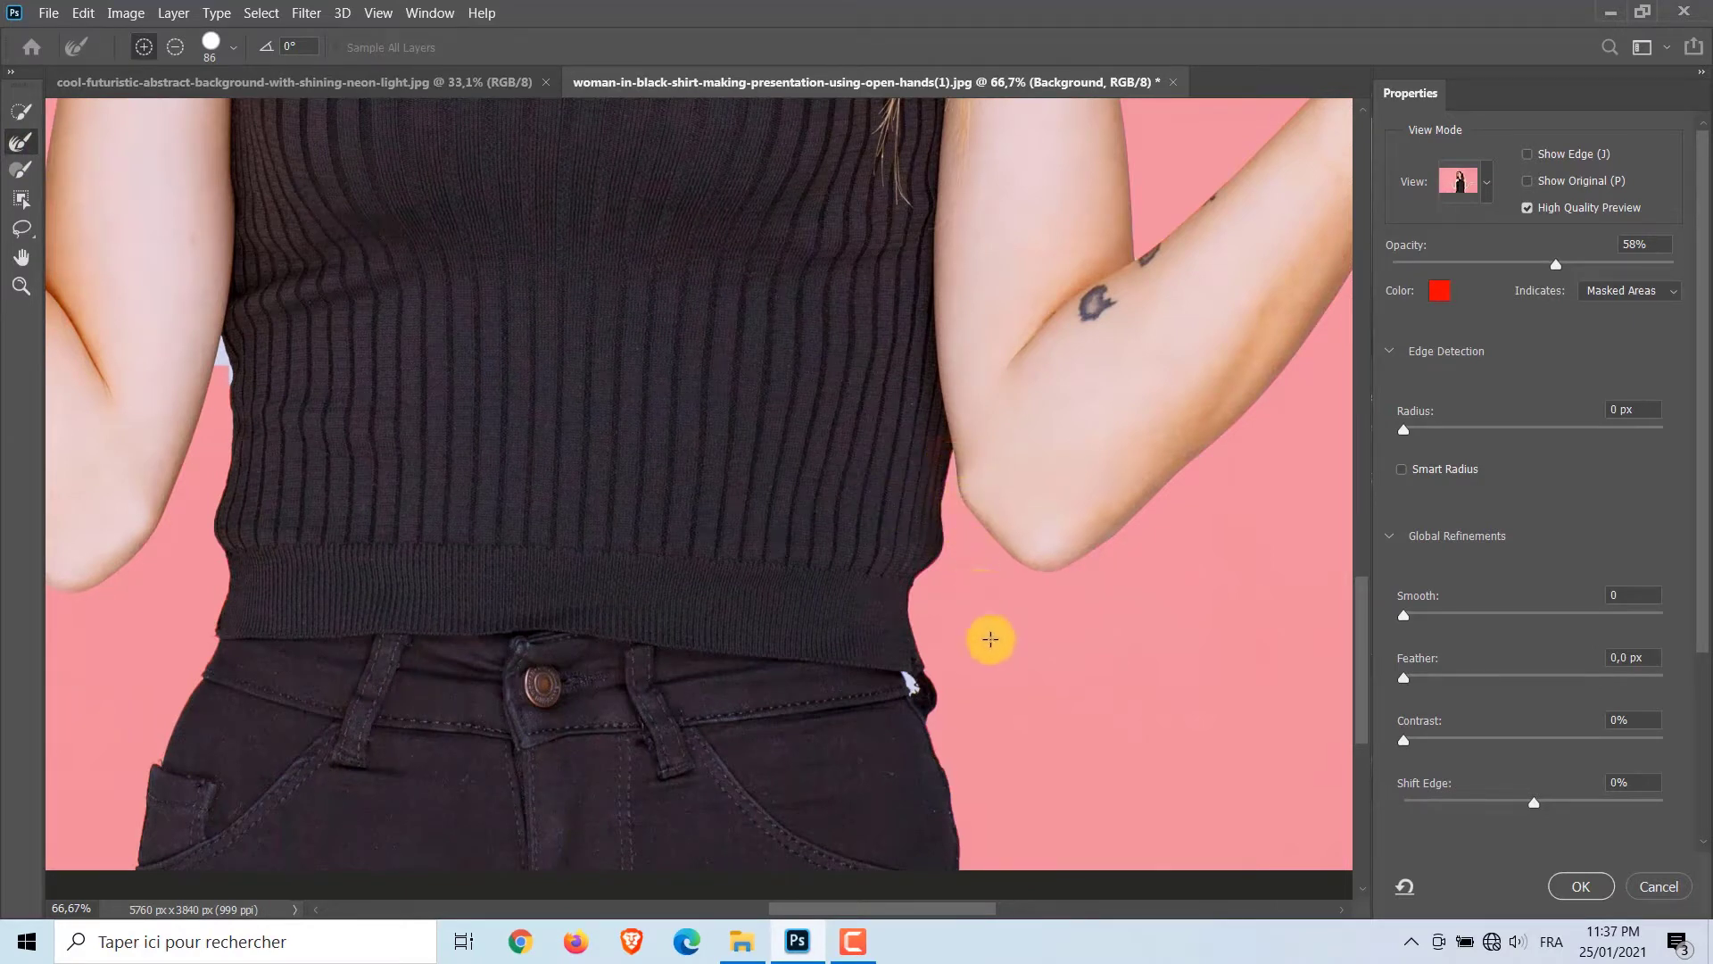
drag(981, 912, 1097, 905)
scroll(1243, 658, up, 3)
scroll(1361, 625, up, 5)
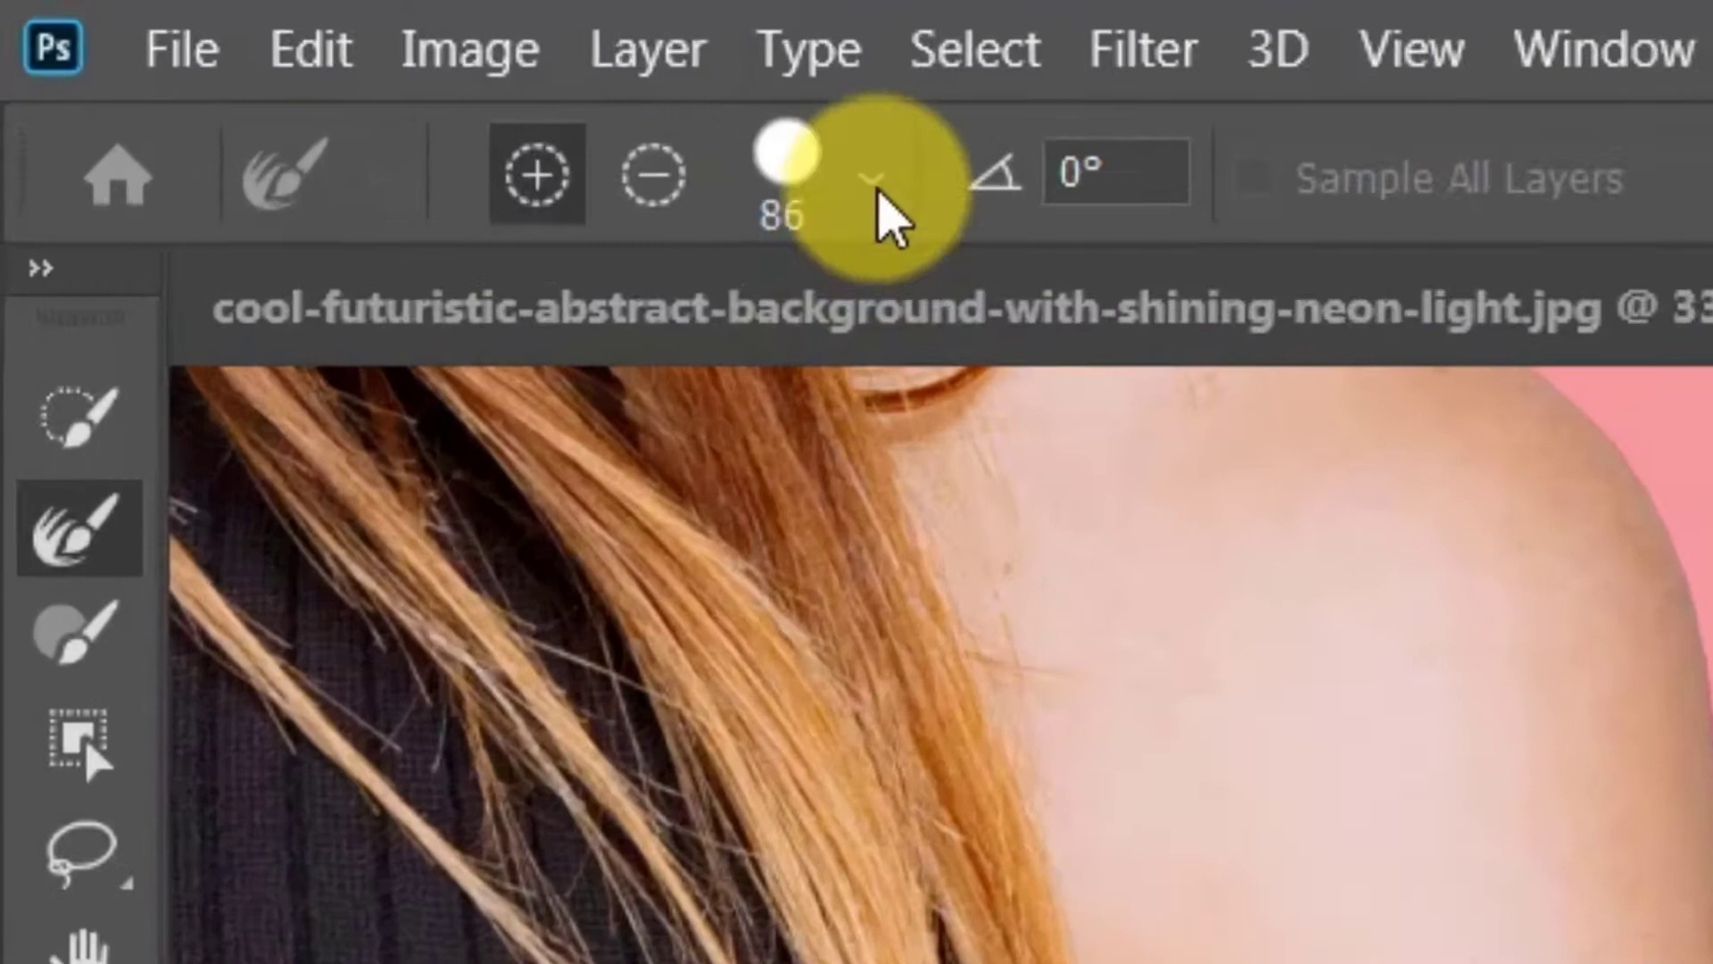
Set the Refine Edge Brush size to 29 px and refine the edges around the fingers of the tattooed arm's hand
click(877, 192)
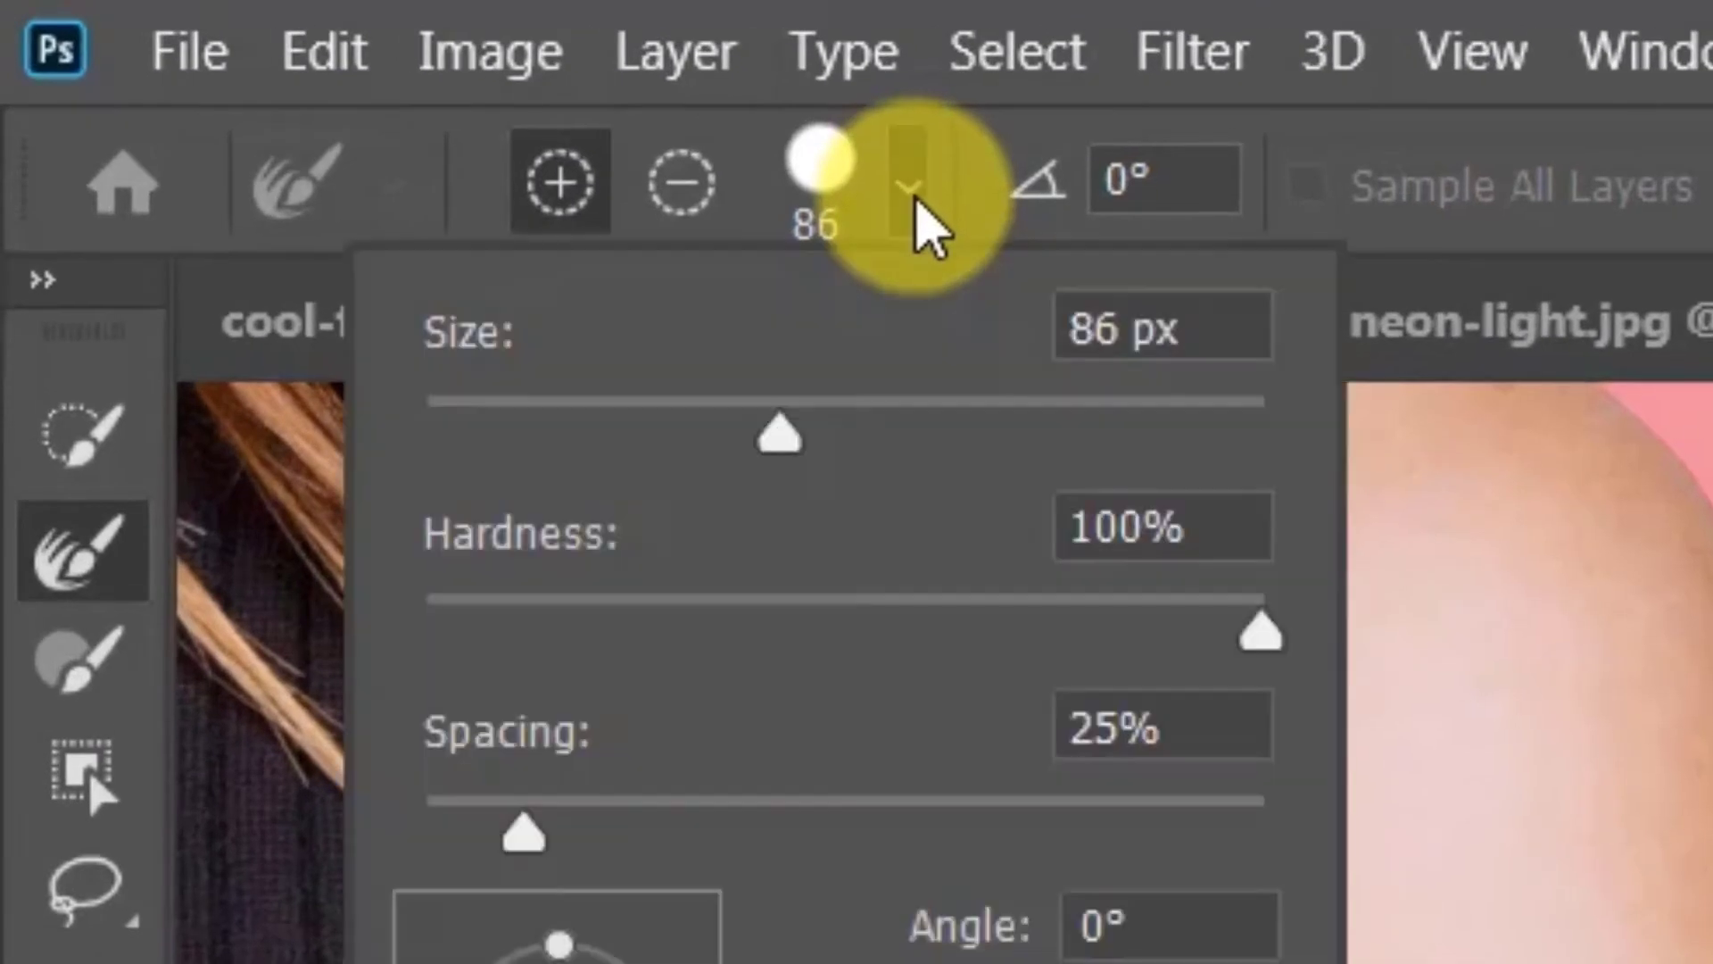
drag(644, 384, 539, 442)
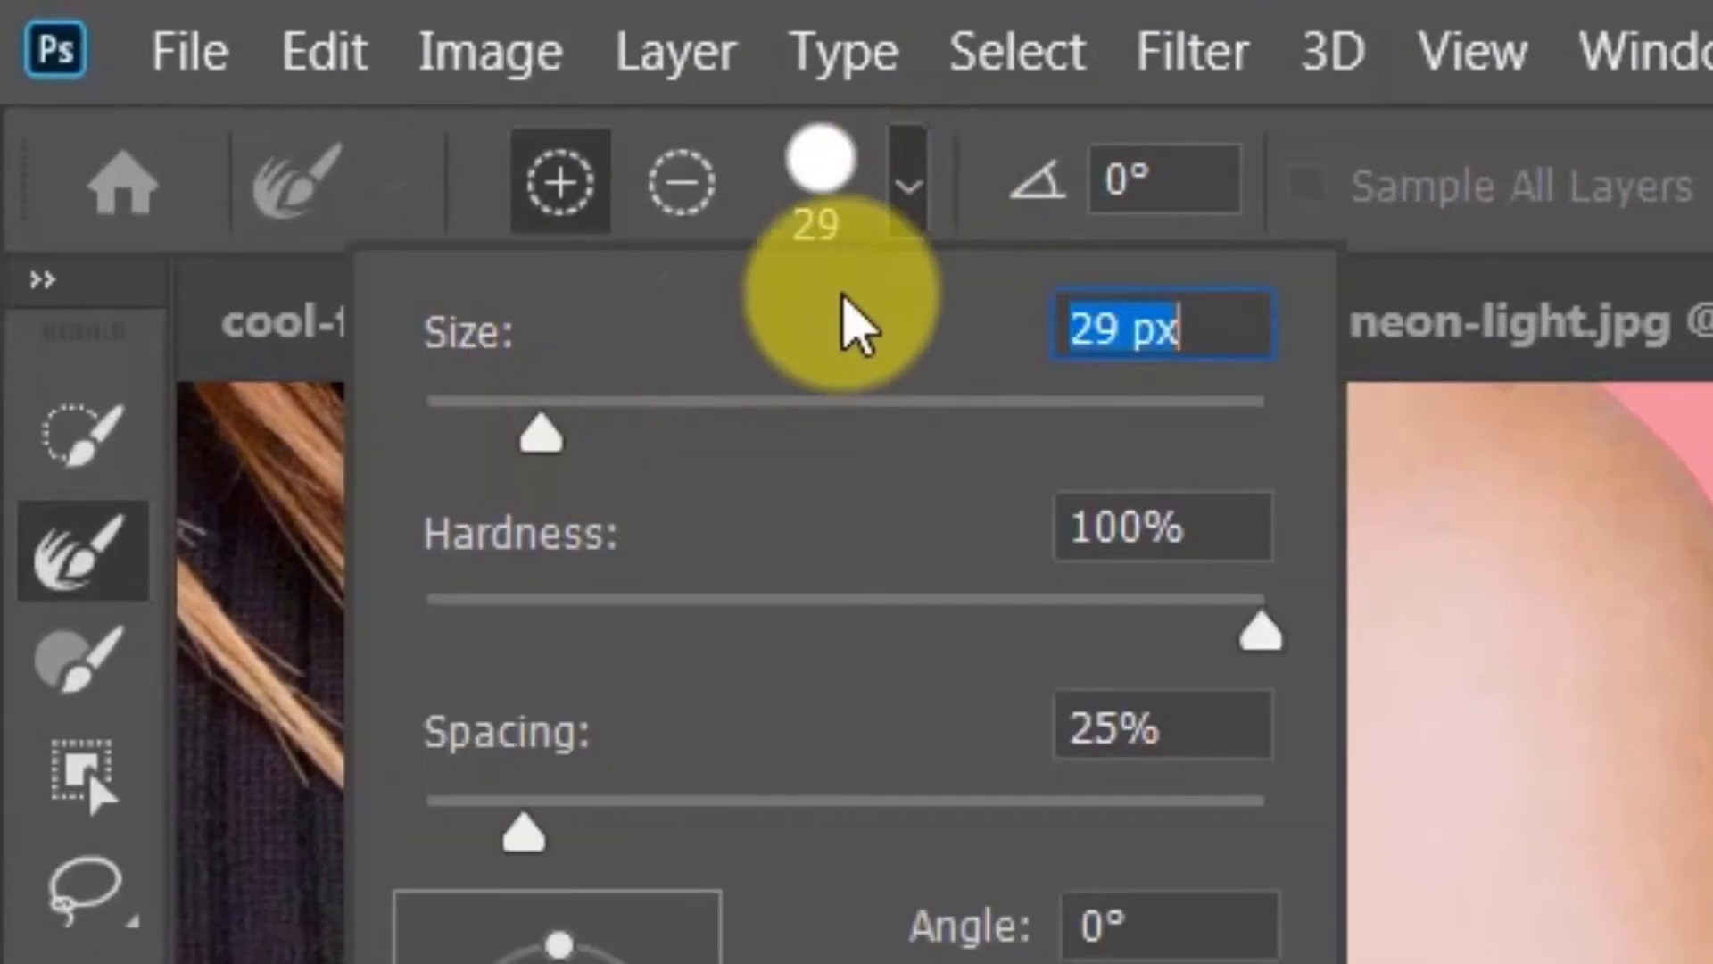
click(904, 191)
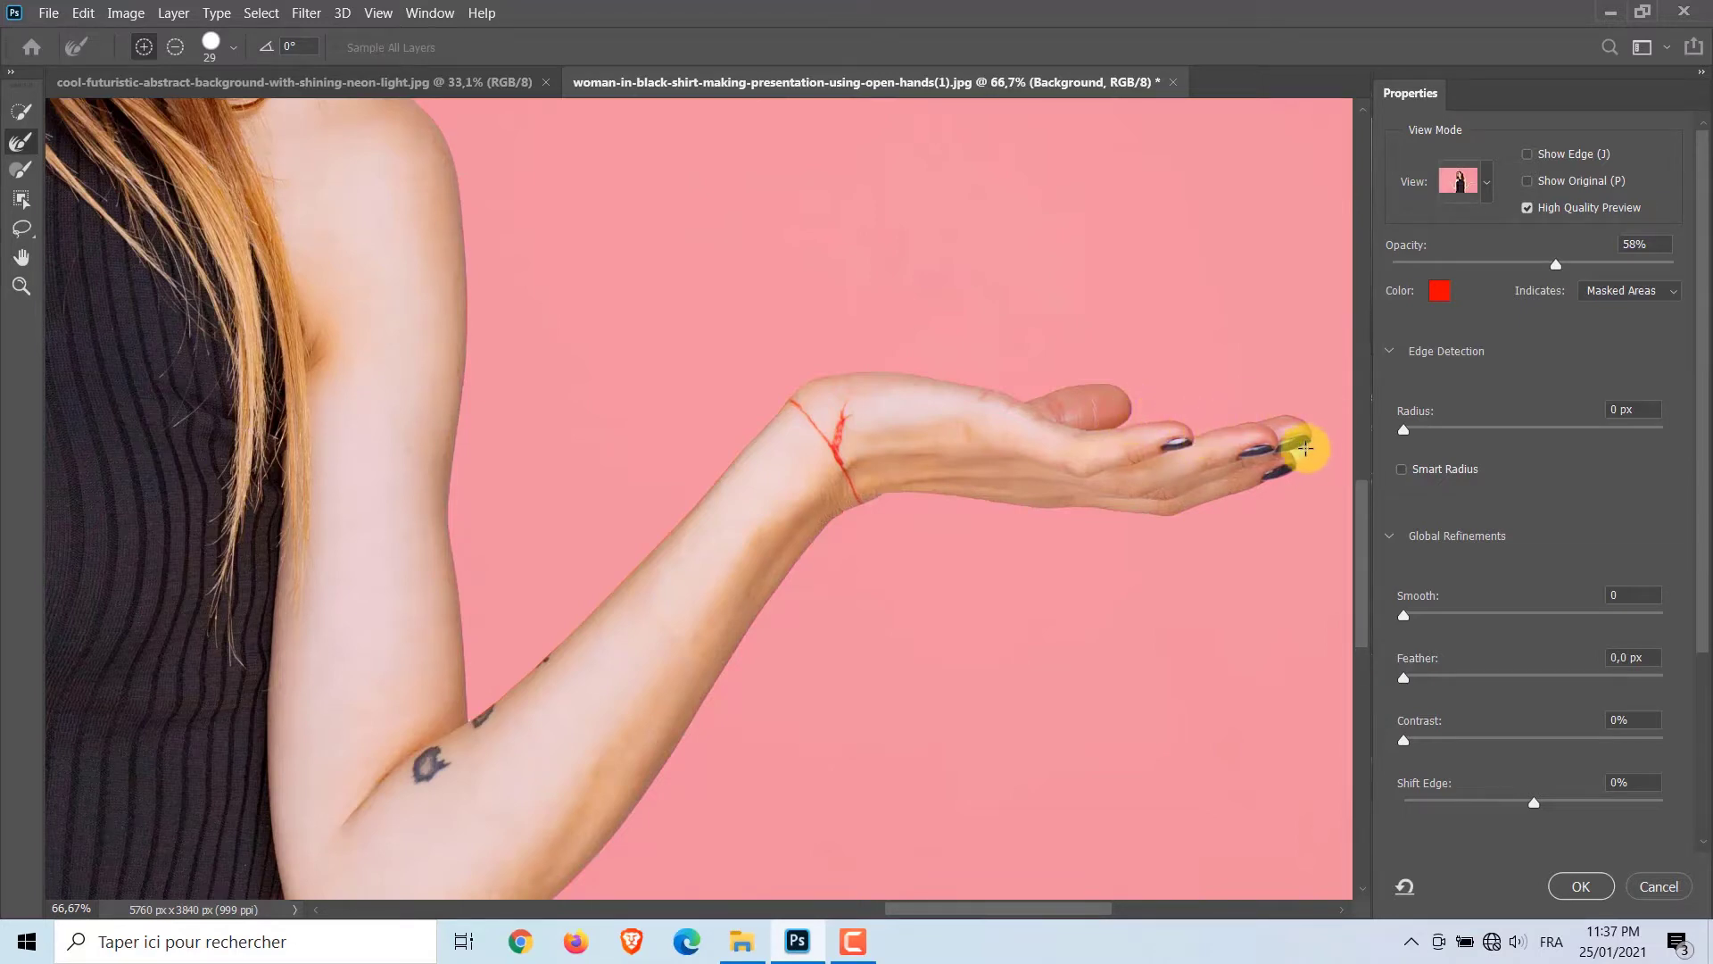
Paint a band around the outer edge of the woman's hair with the Brush tool to add it to the selection
scroll(1365, 466, up, 10)
scroll(929, 902, left, 5)
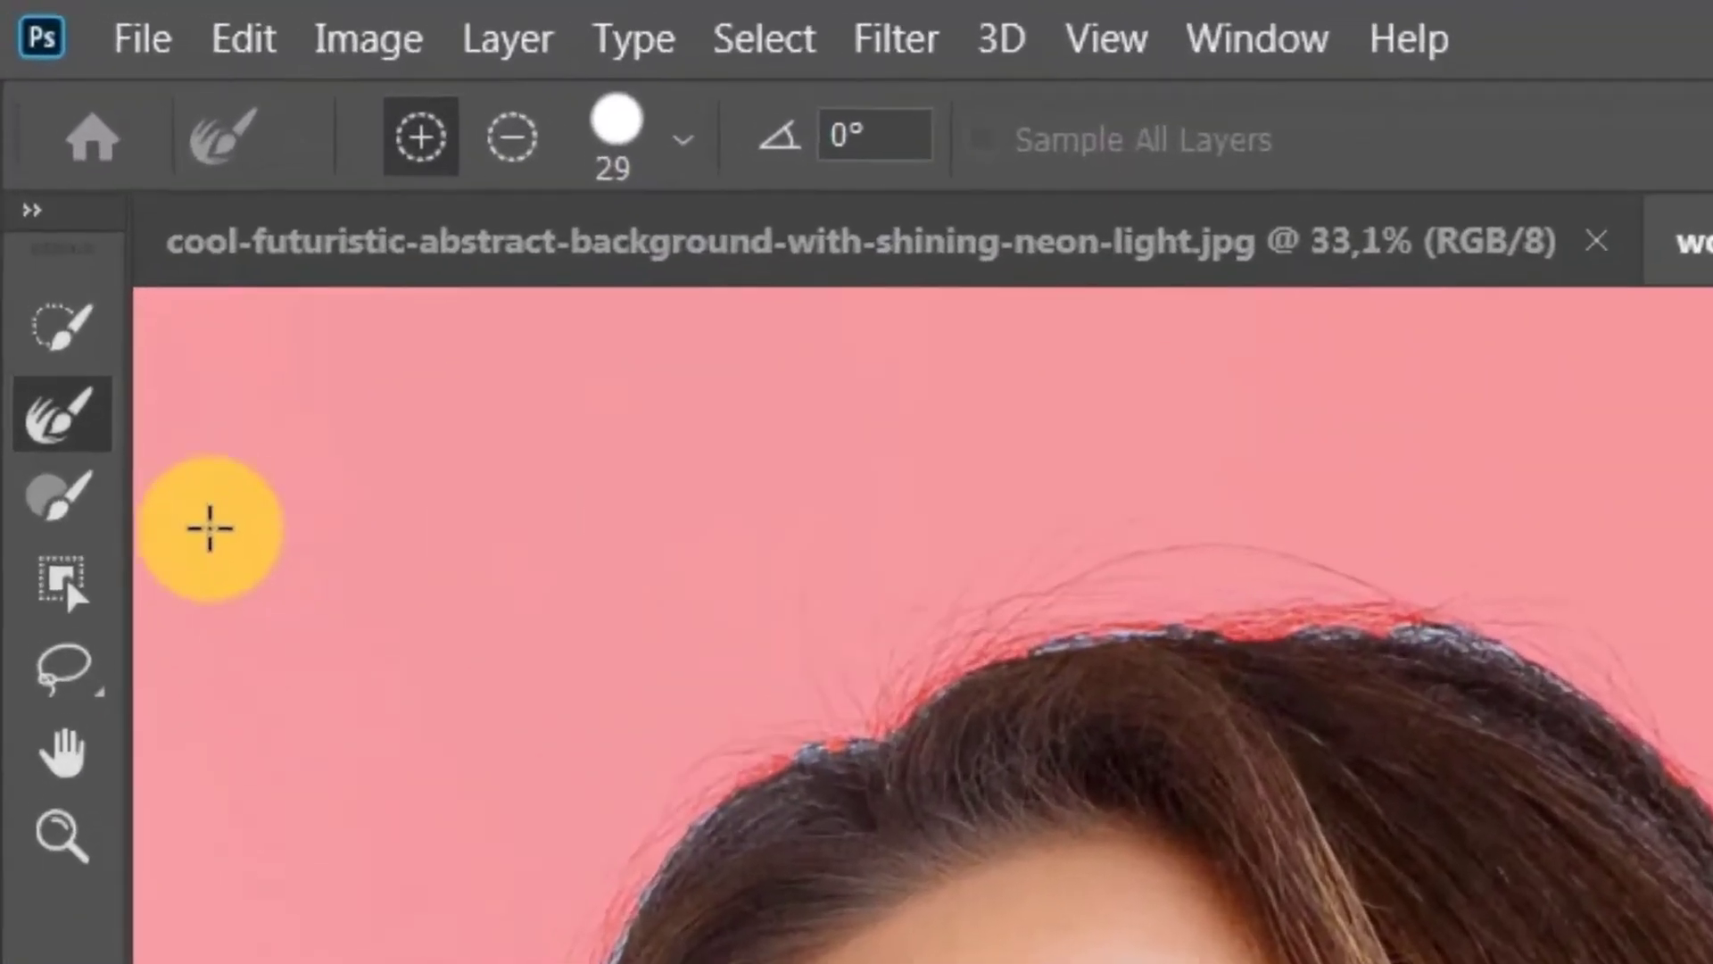
click(50, 522)
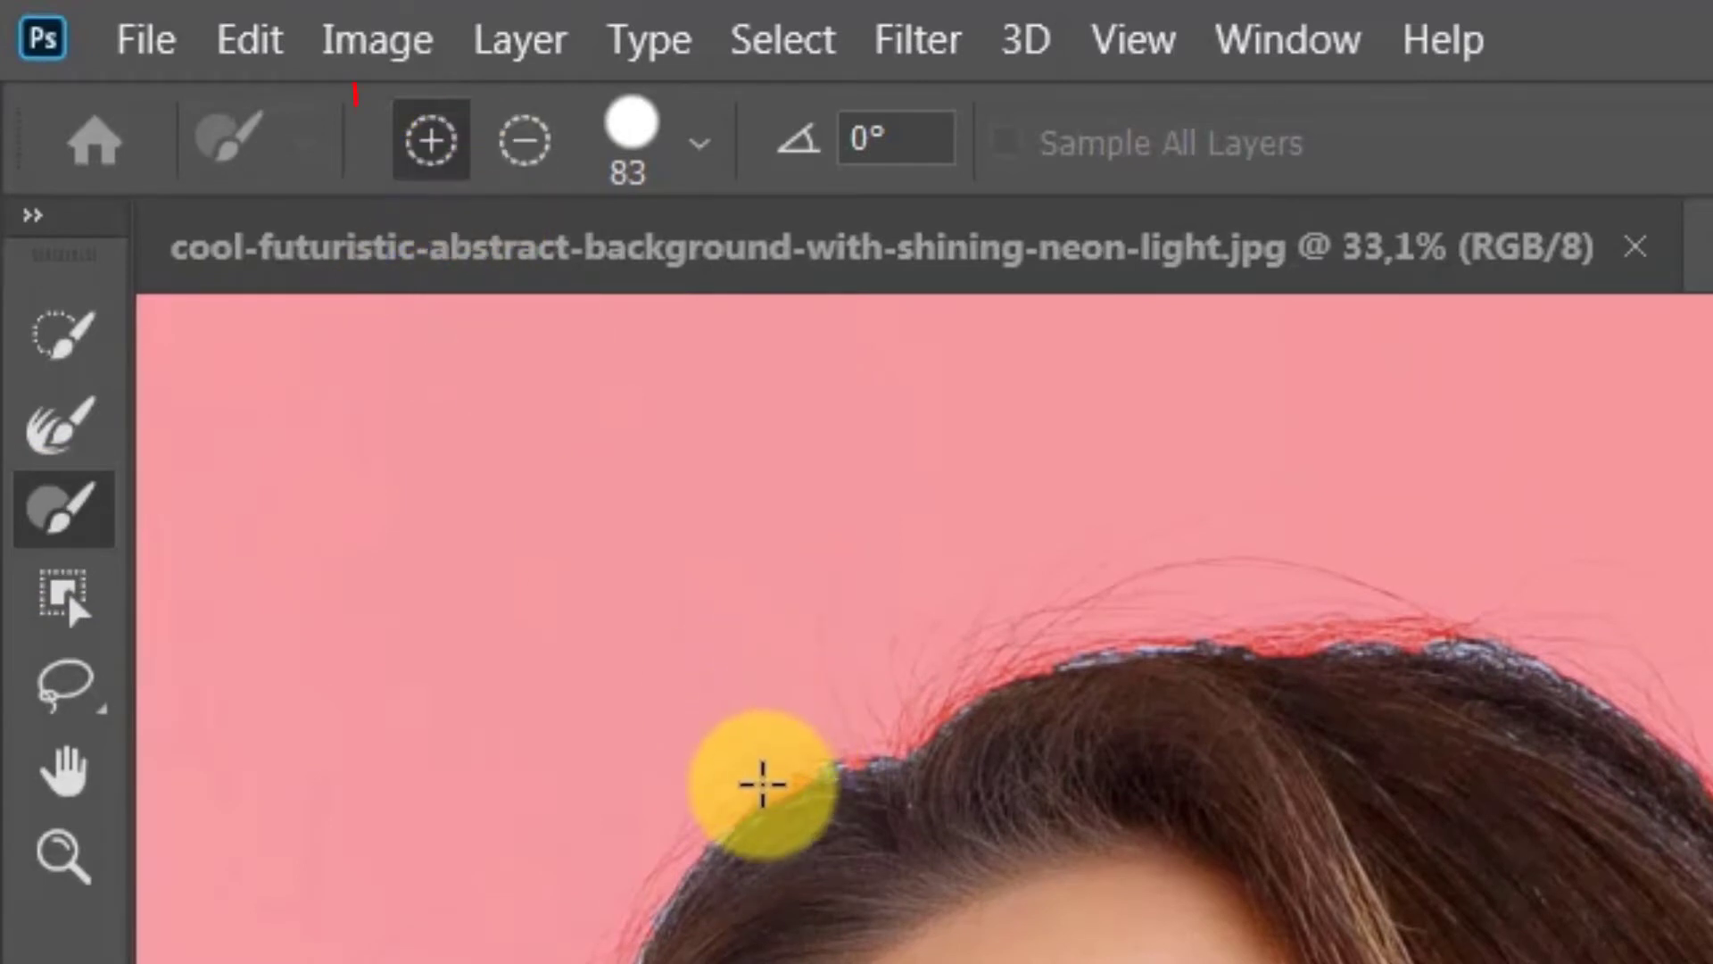
mouse_move(776, 803)
mouse_down()
mouse_move(868, 753)
mouse_move(1094, 692)
mouse_move(1377, 690)
mouse_up()
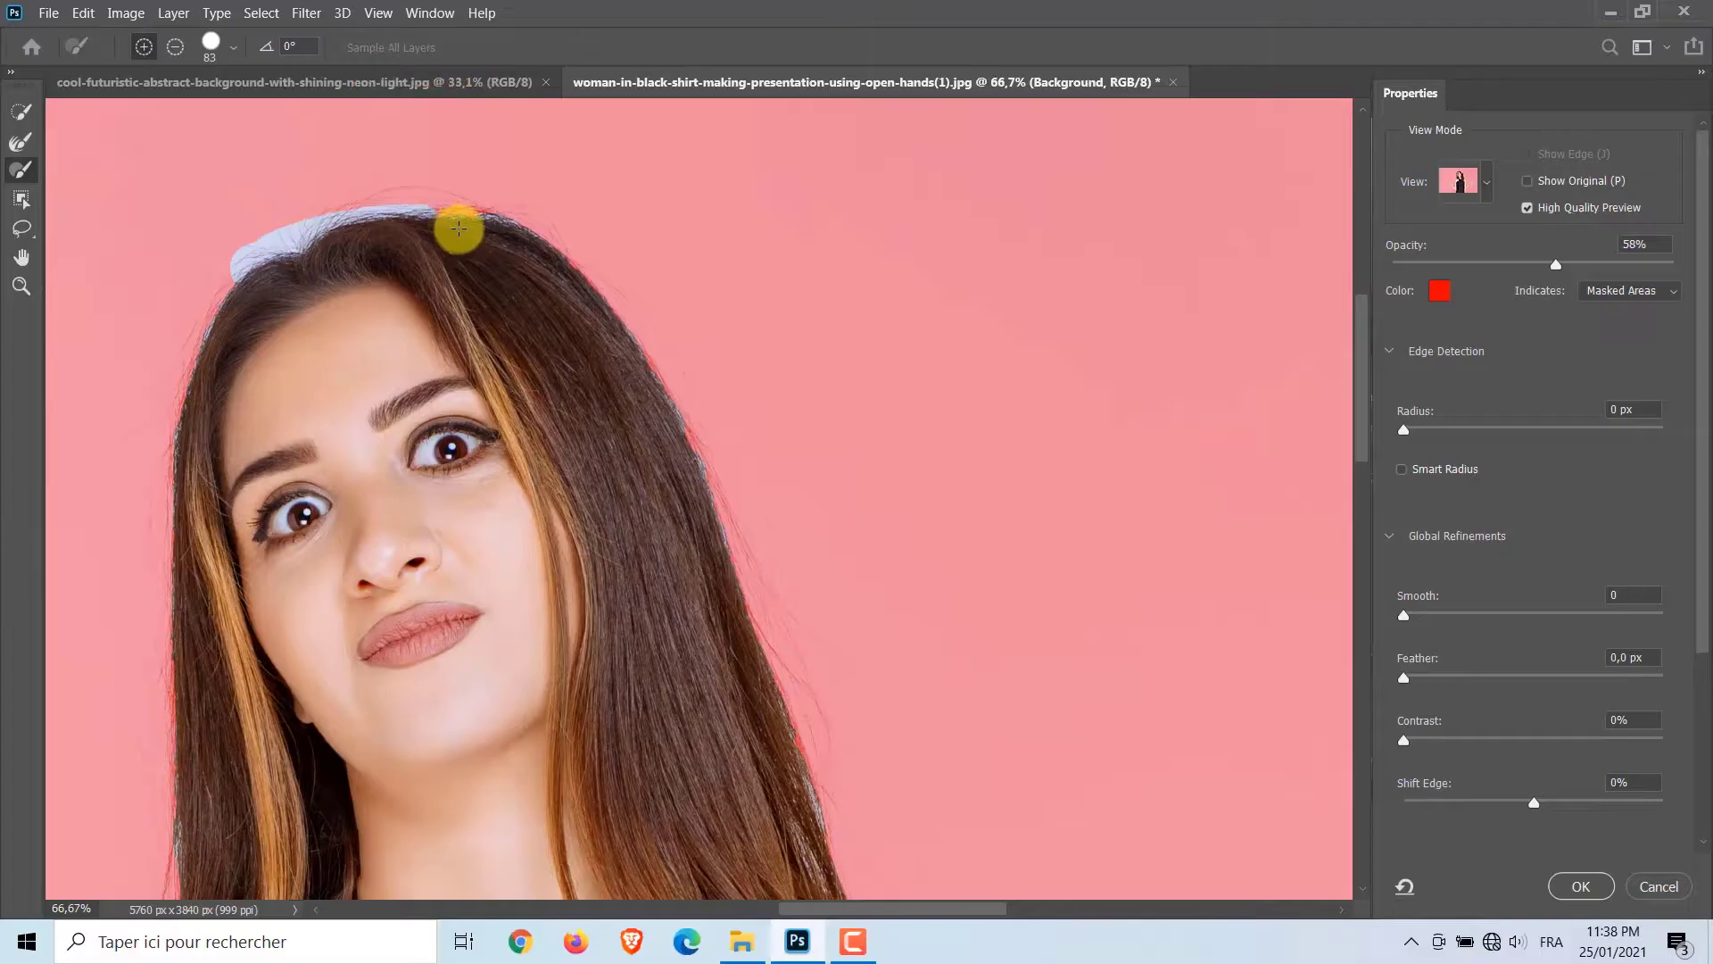
mouse_move(459, 229)
mouse_down()
mouse_move(495, 235)
mouse_move(649, 366)
mouse_move(808, 760)
mouse_up()
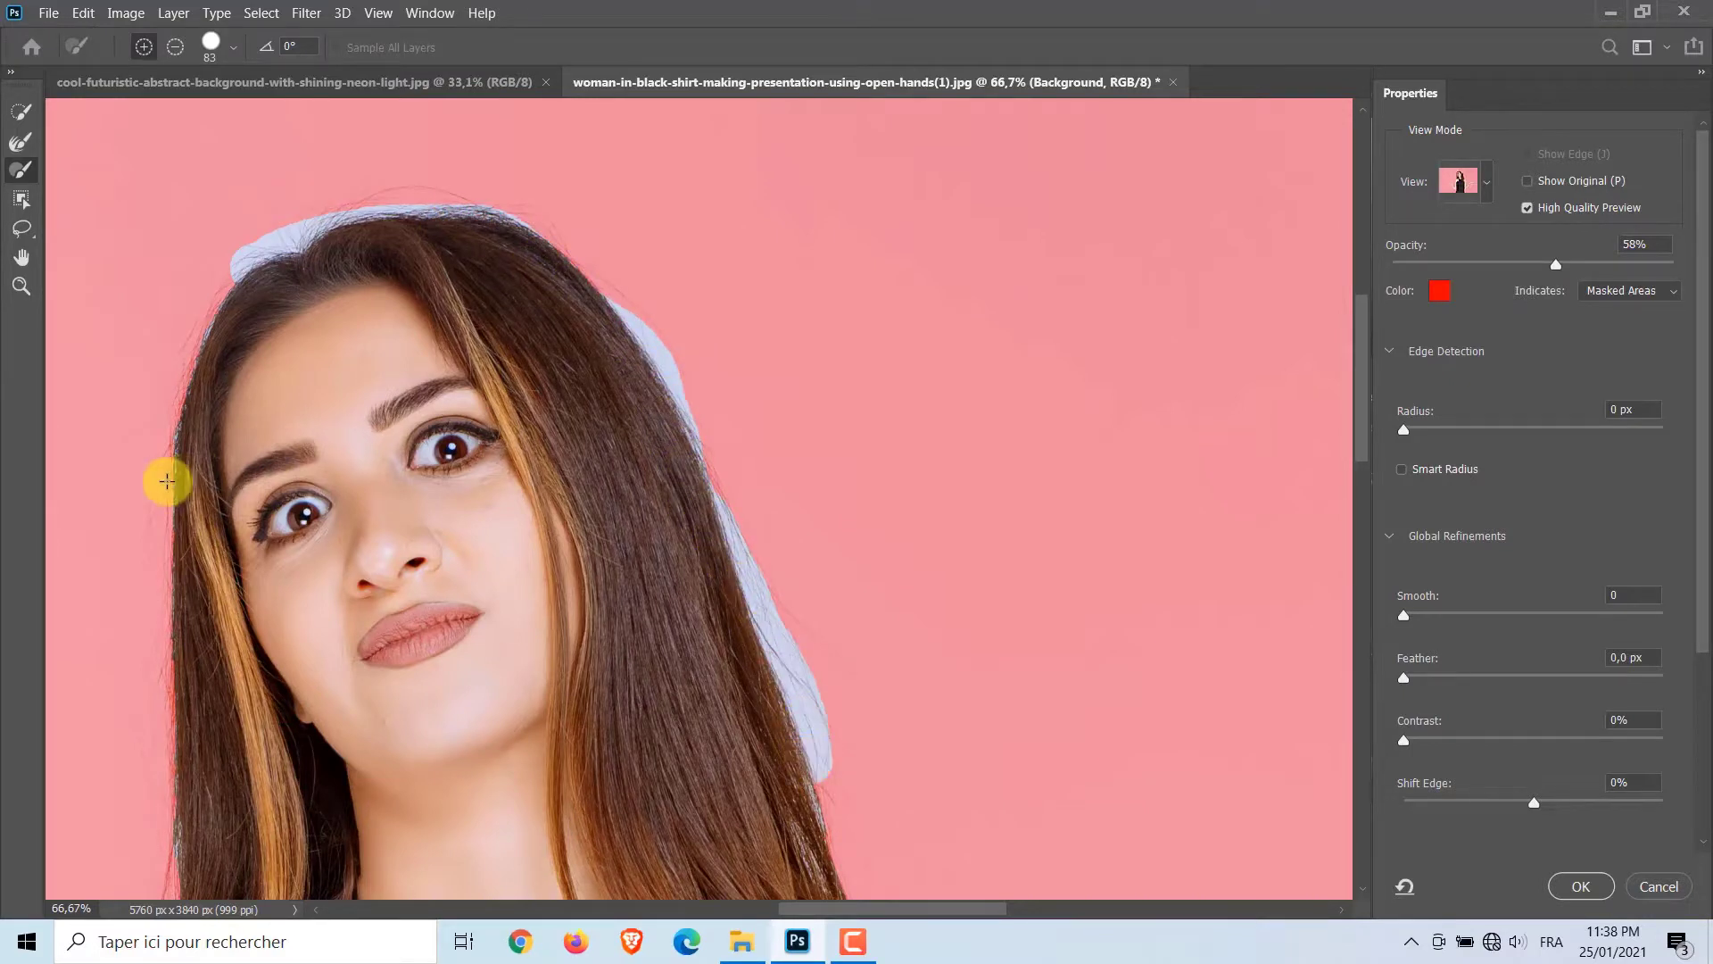
mouse_move(166, 482)
mouse_down()
mouse_move(188, 337)
mouse_move(240, 264)
mouse_up()
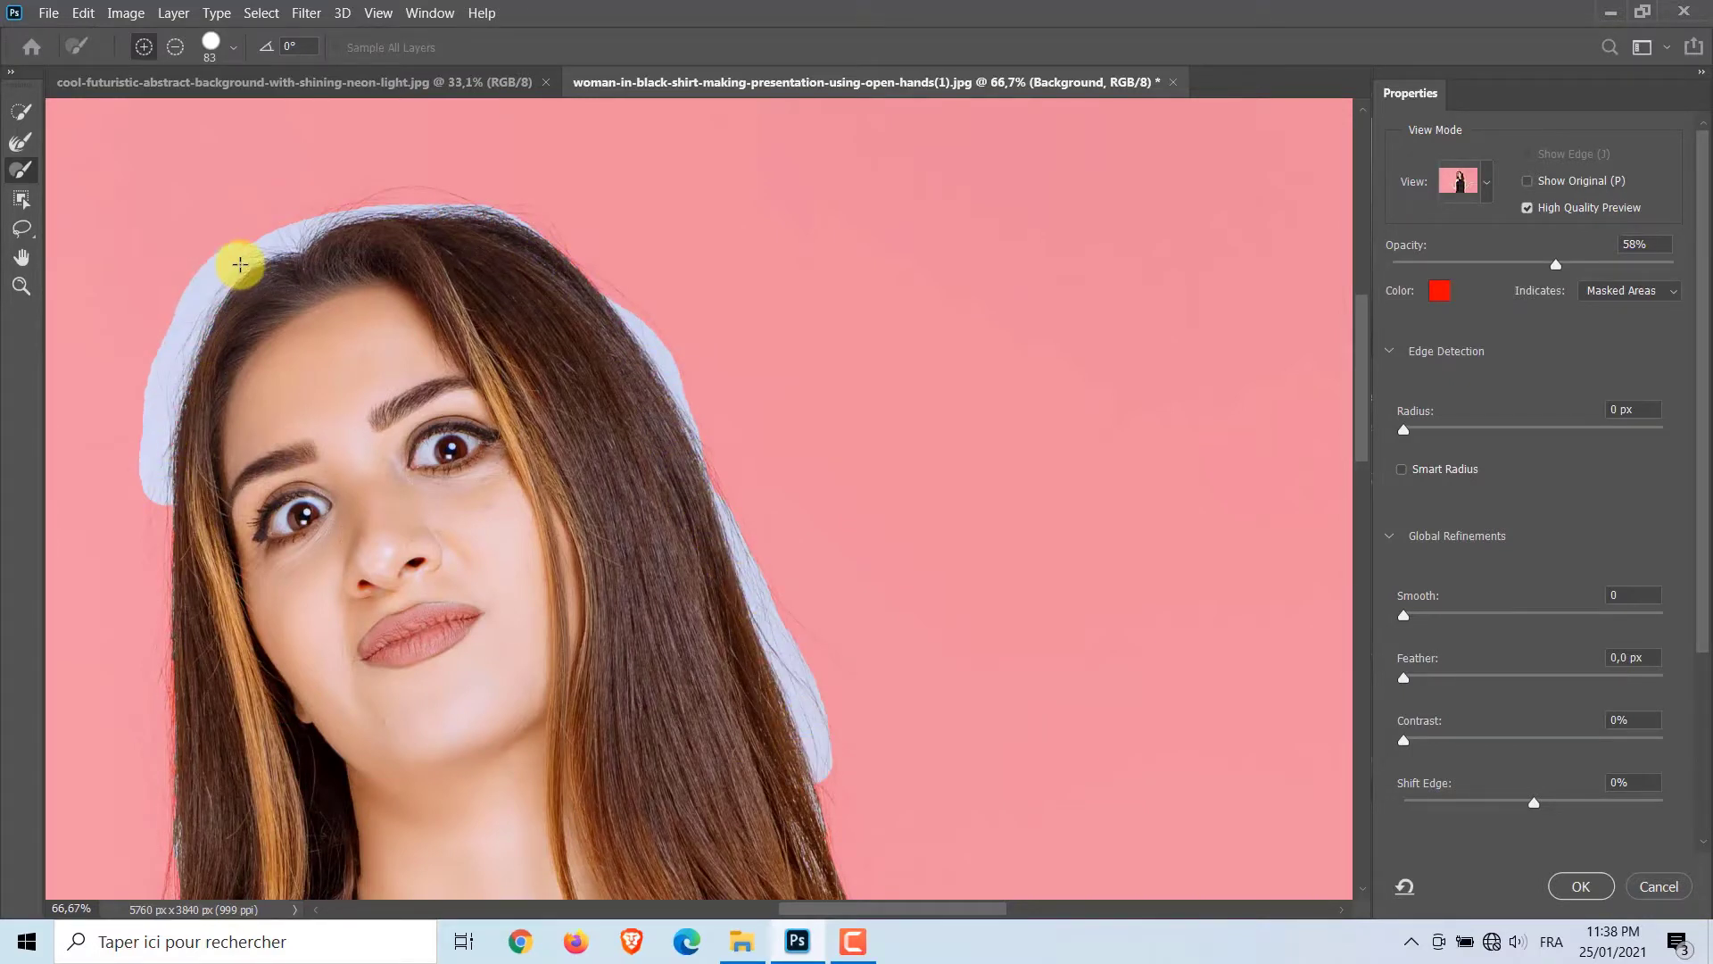
Set the Refine Edge Brush size to 107 px and brush over the painted band around the hair to refine its edge
click(18, 144)
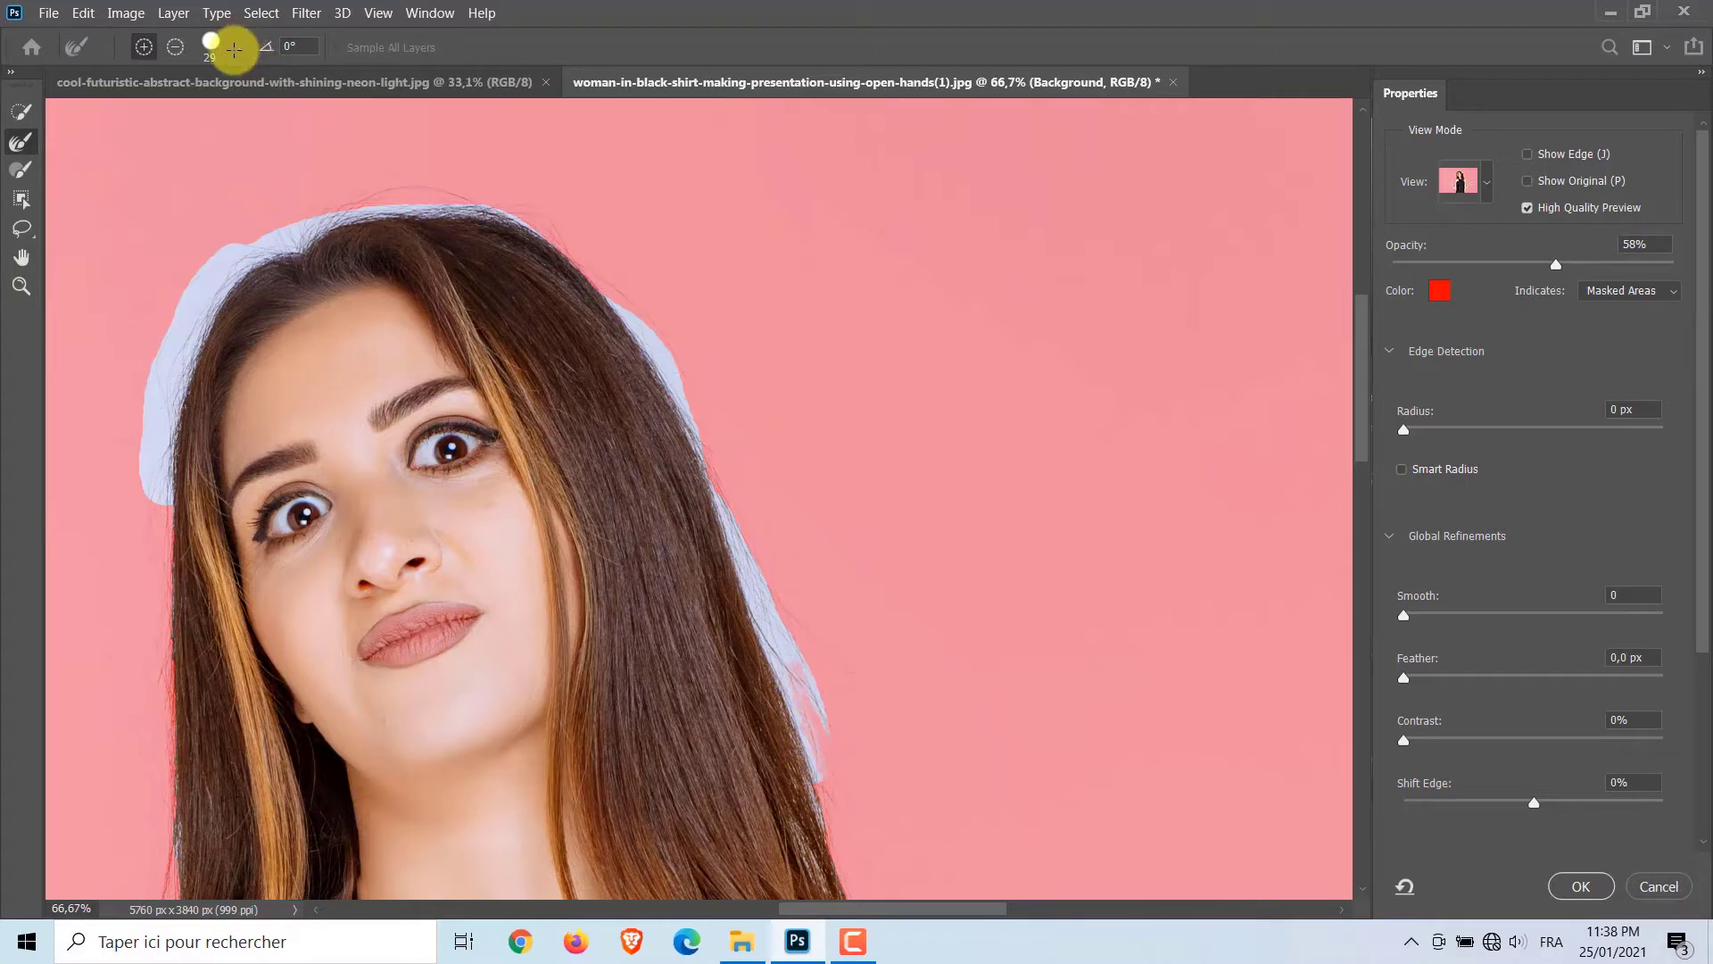
click(234, 50)
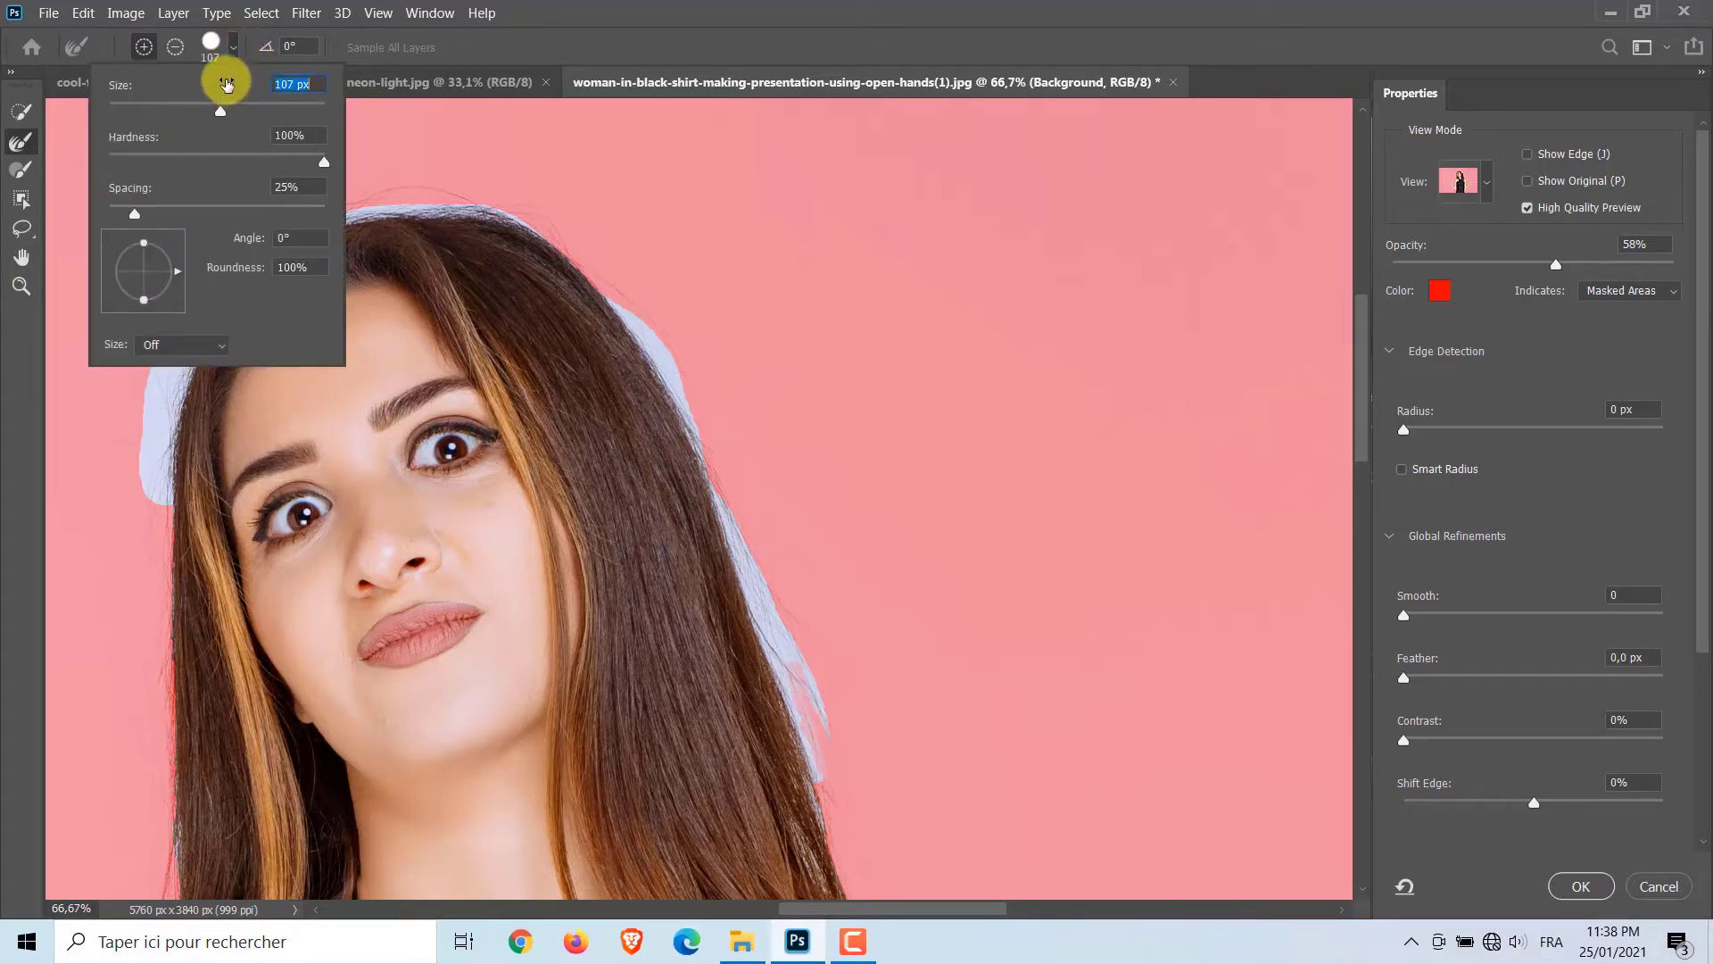
click(236, 53)
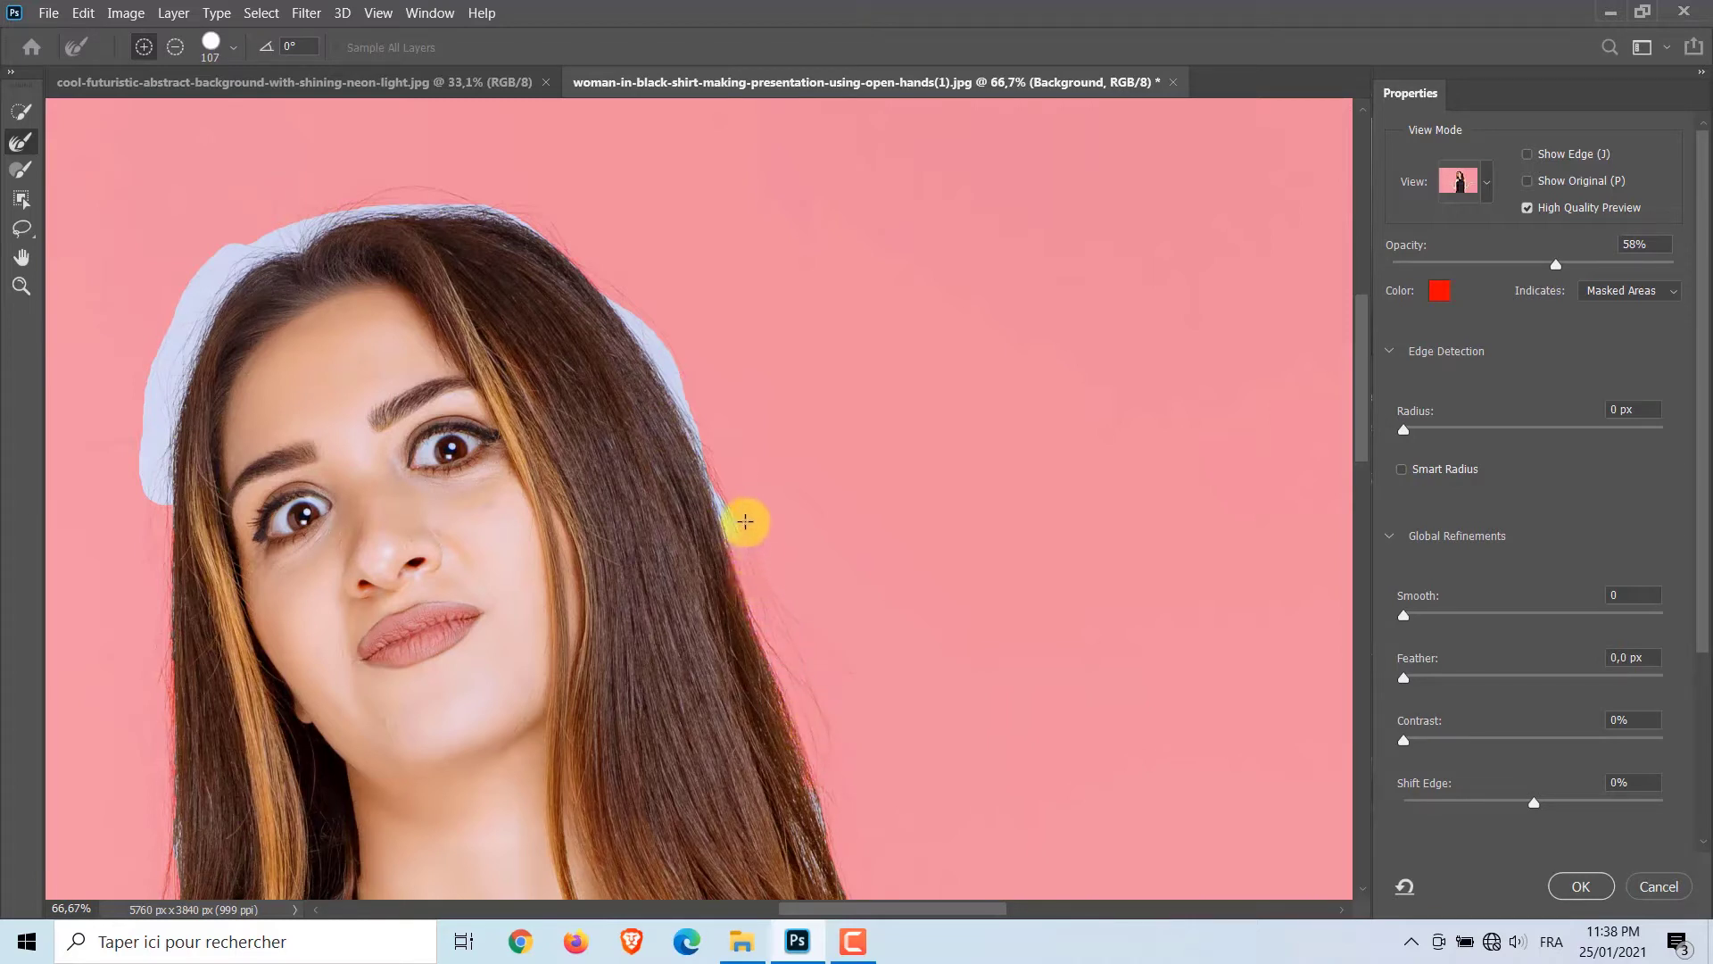
mouse_move(636, 317)
mouse_down()
mouse_move(584, 244)
mouse_move(494, 207)
mouse_move(305, 207)
mouse_move(234, 247)
mouse_move(303, 241)
mouse_move(232, 263)
mouse_move(166, 384)
mouse_move(144, 492)
mouse_up()
Refine the lower hair edge and the narrow gap between the other arm and the torso with the Refine Edge Brush
scroll(811, 902, left, 5)
scroll(1357, 459, down, 8)
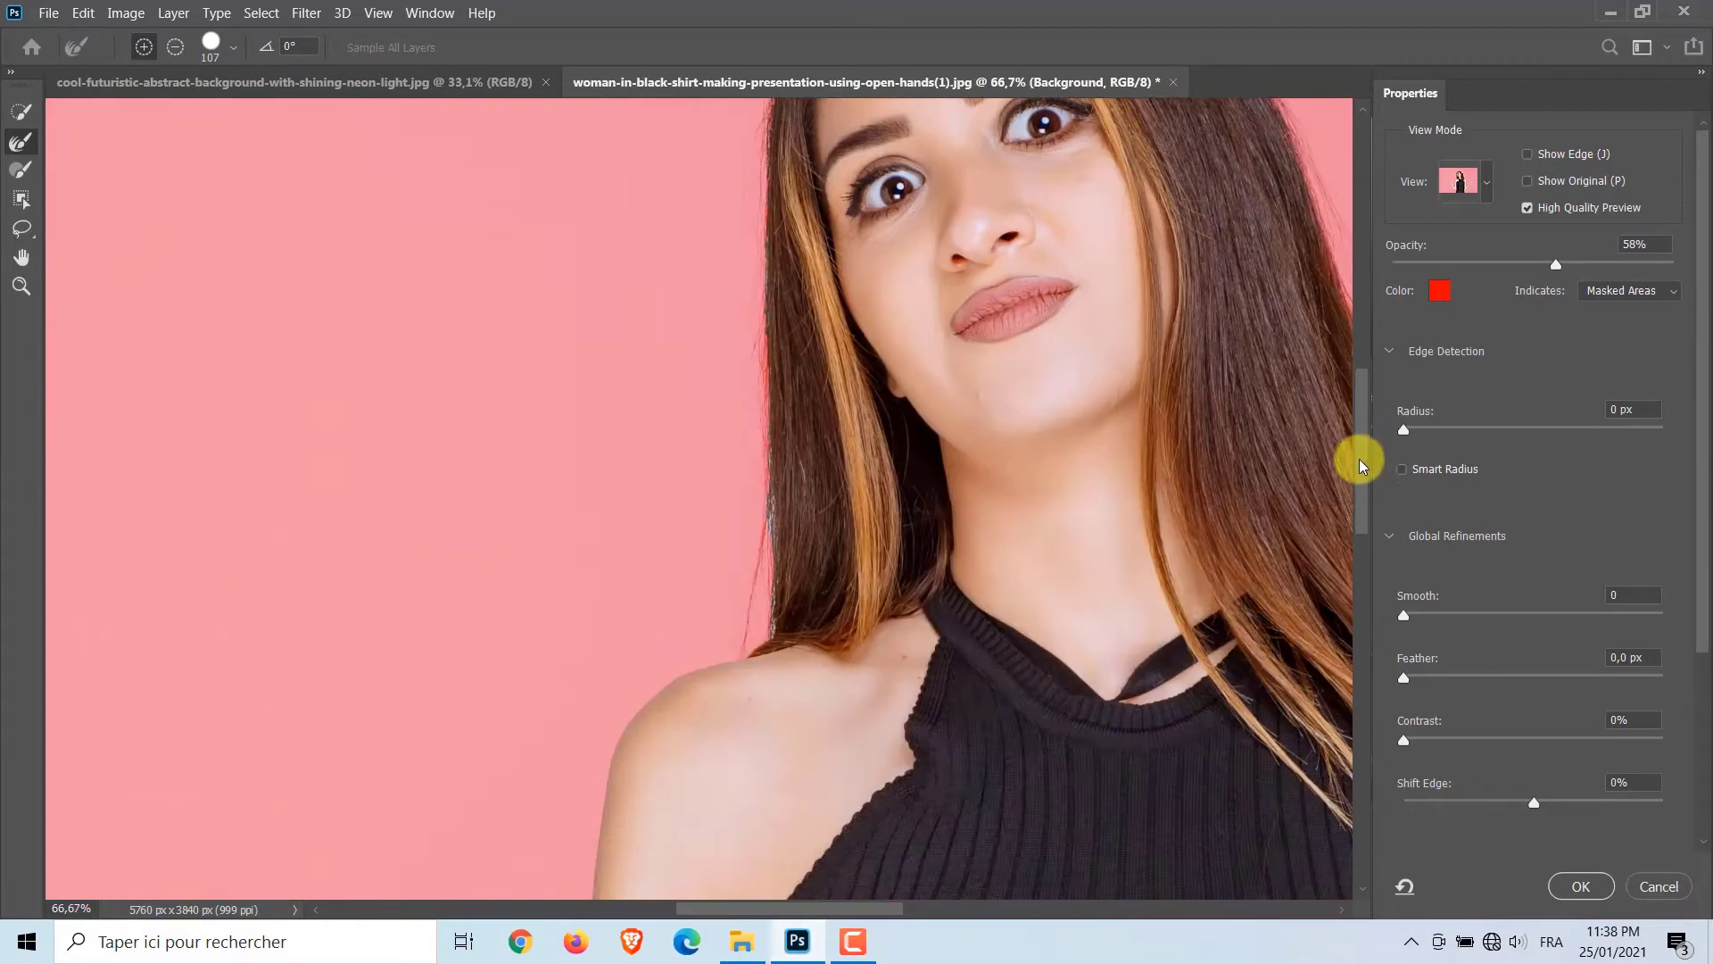
scroll(804, 908, left, 3)
scroll(803, 908, right, 5)
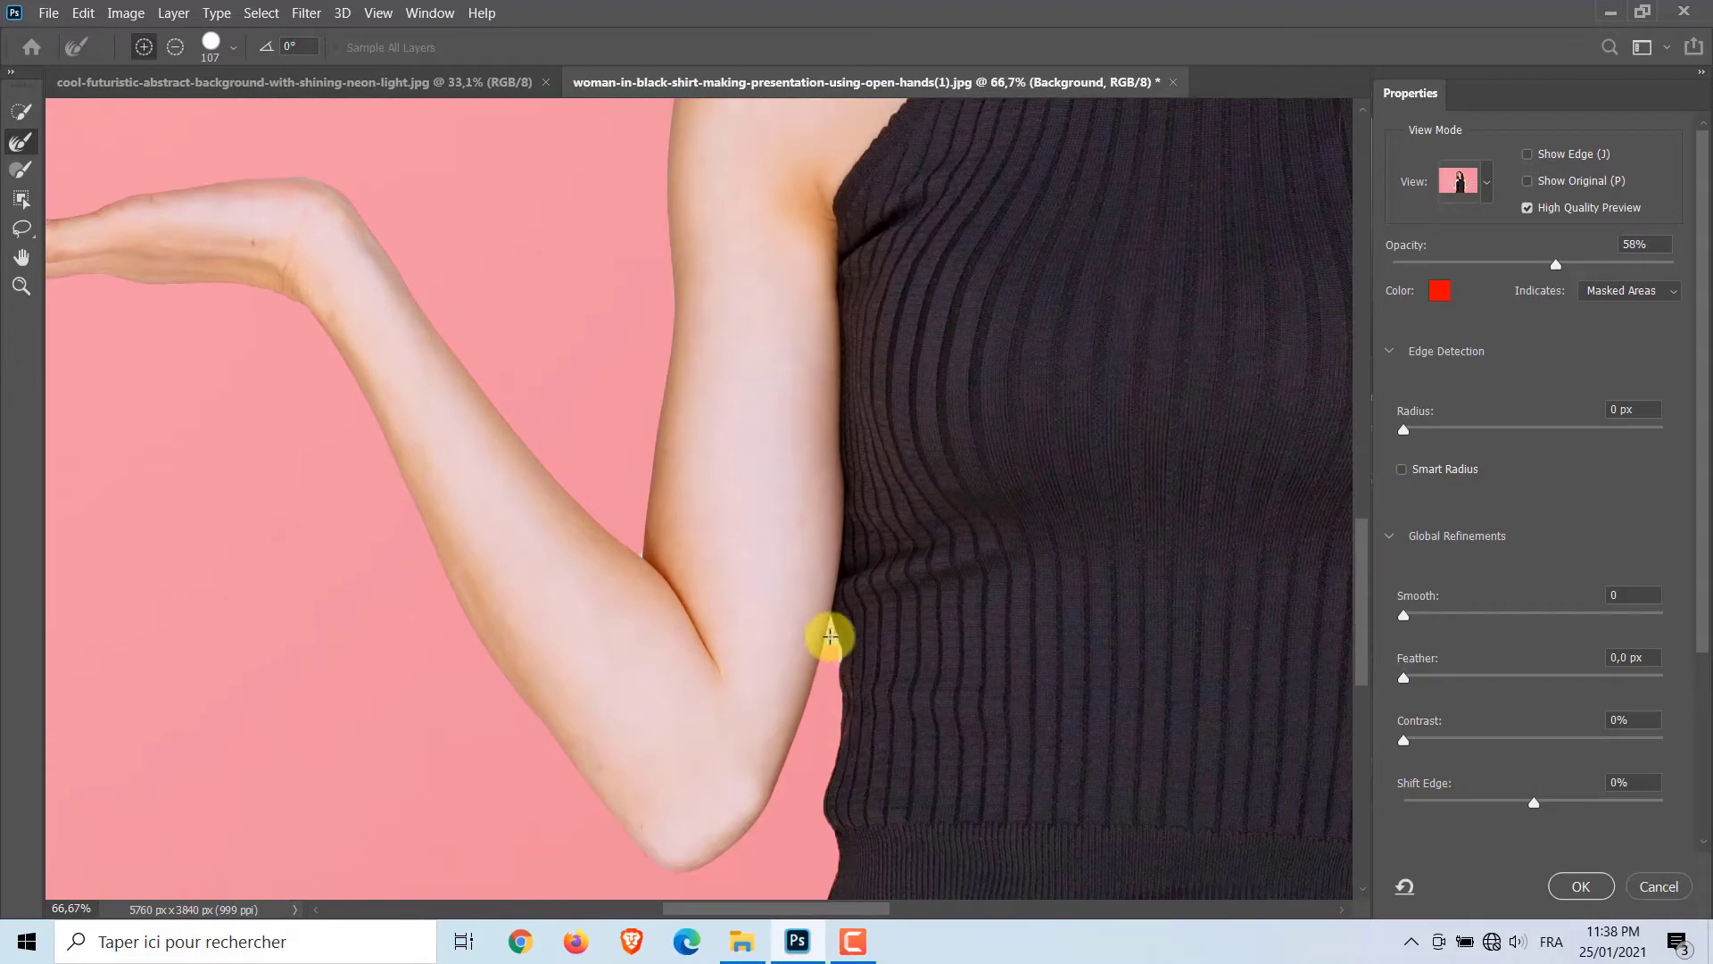
scroll(841, 753, down, 1)
scroll(1367, 651, down, 4)
scroll(1367, 653, down, 2)
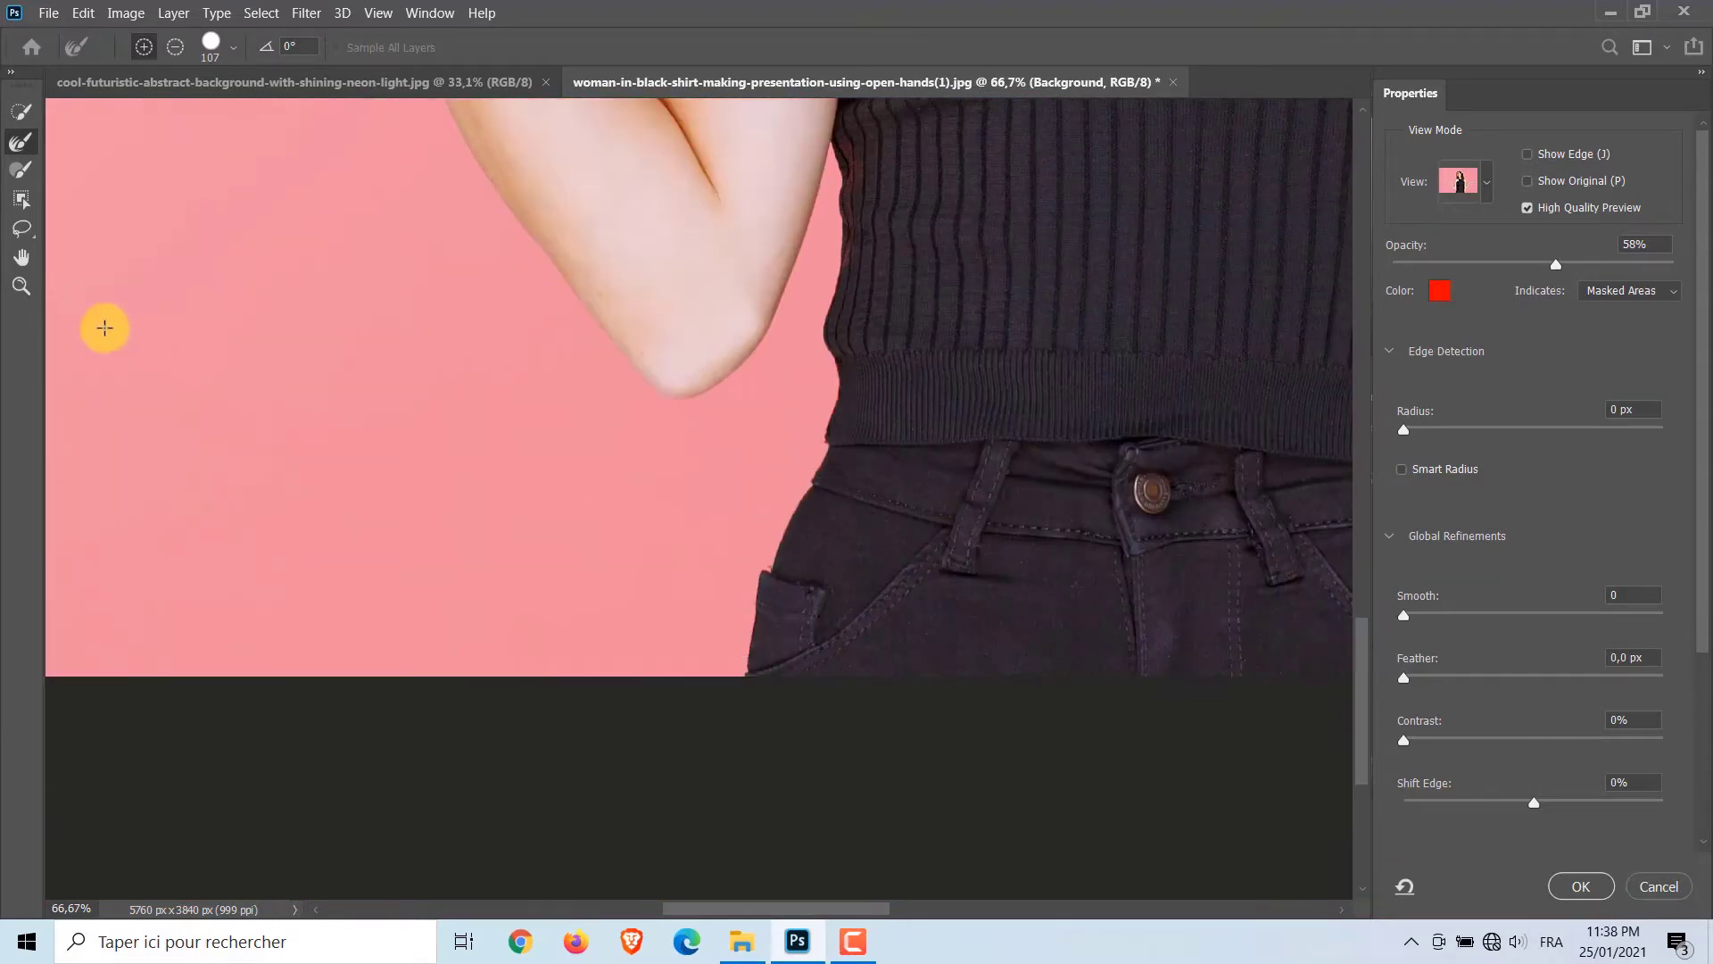
Output the refined selection of the woman as a Layer Mask
click(24, 285)
click(678, 49)
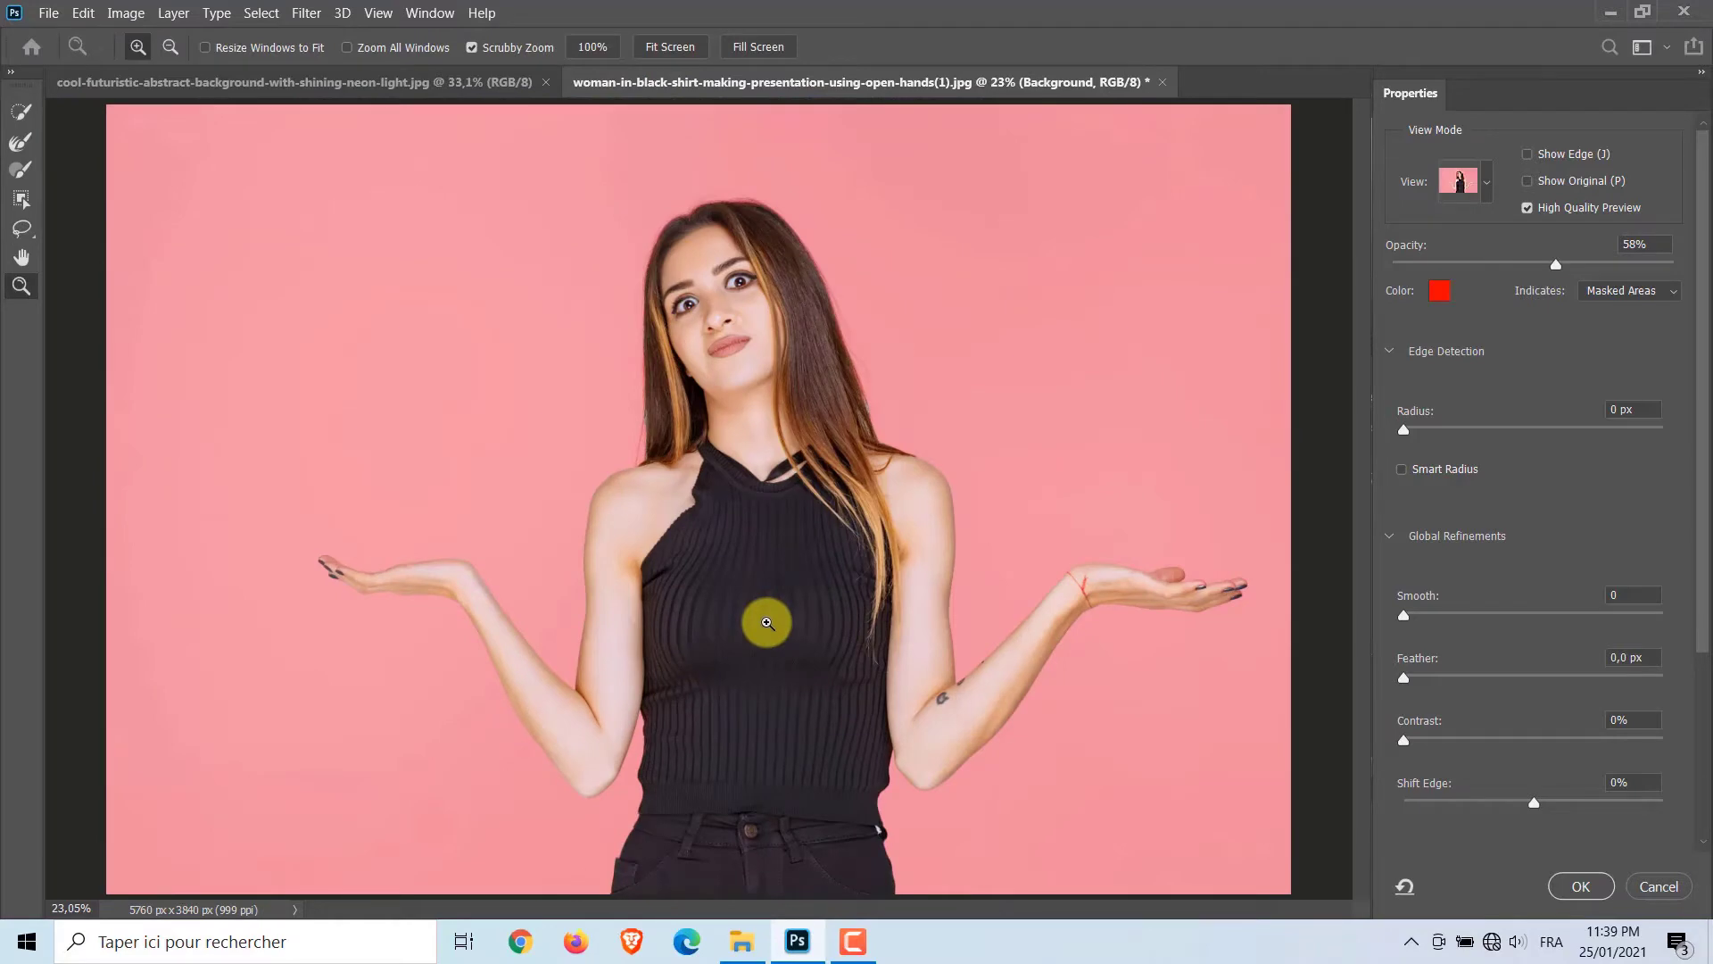
scroll(1513, 600, down, 5)
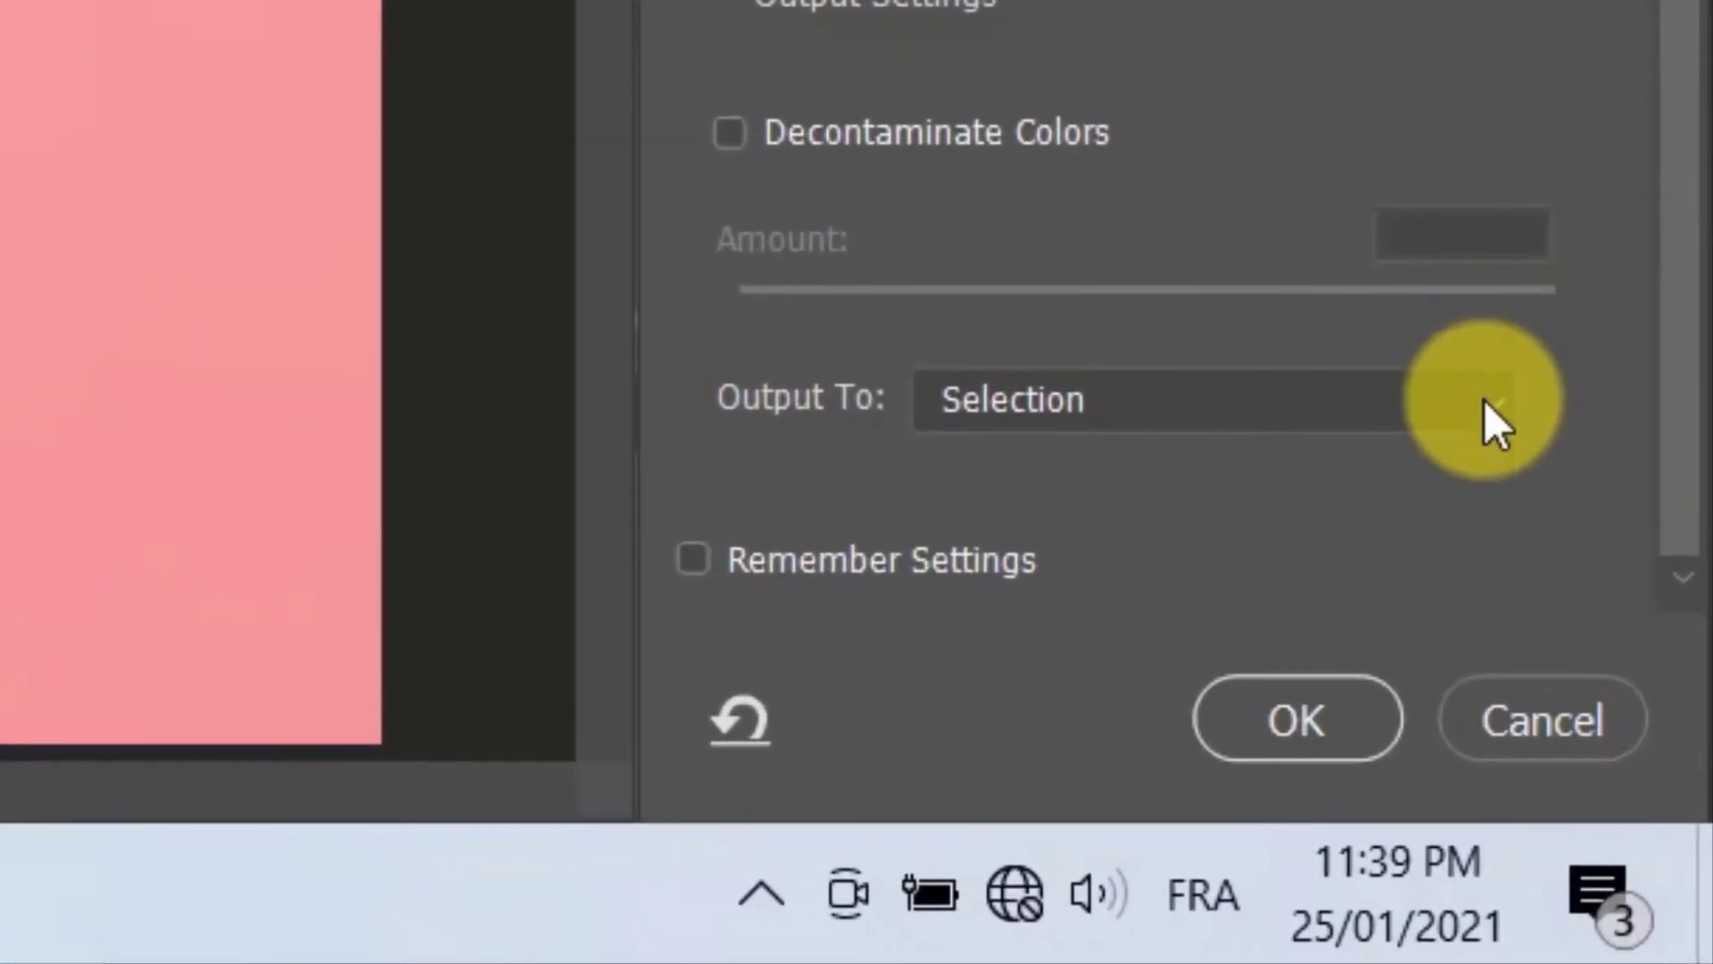
click(1590, 661)
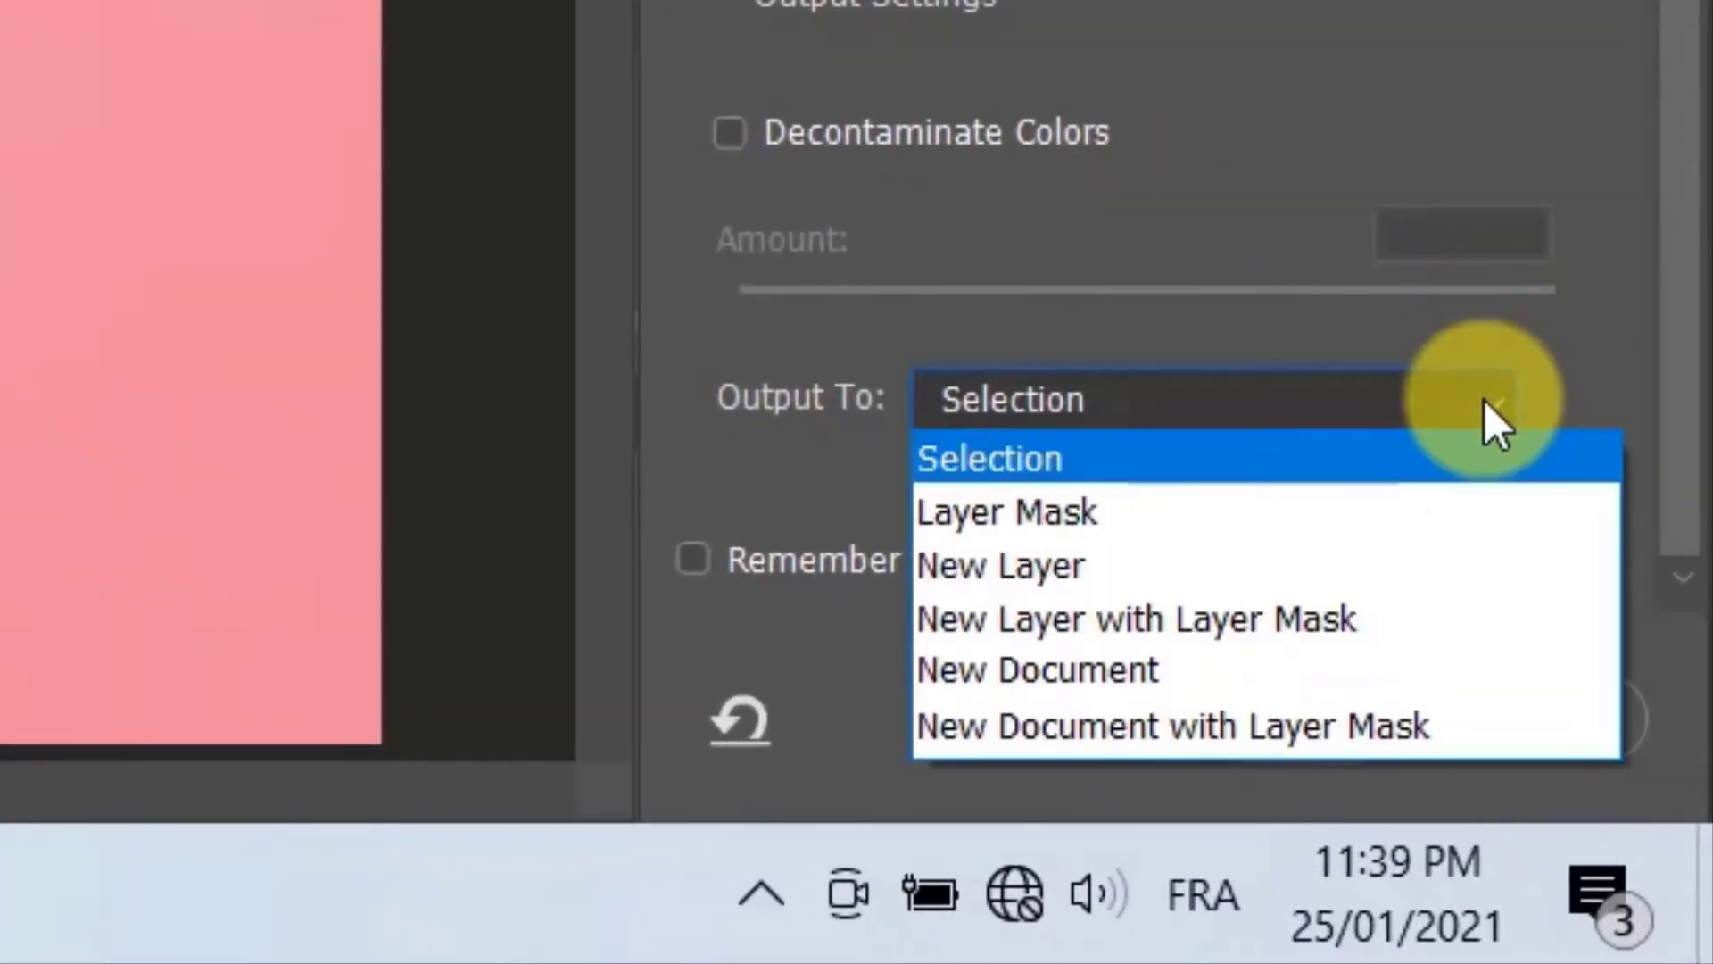
click(1180, 511)
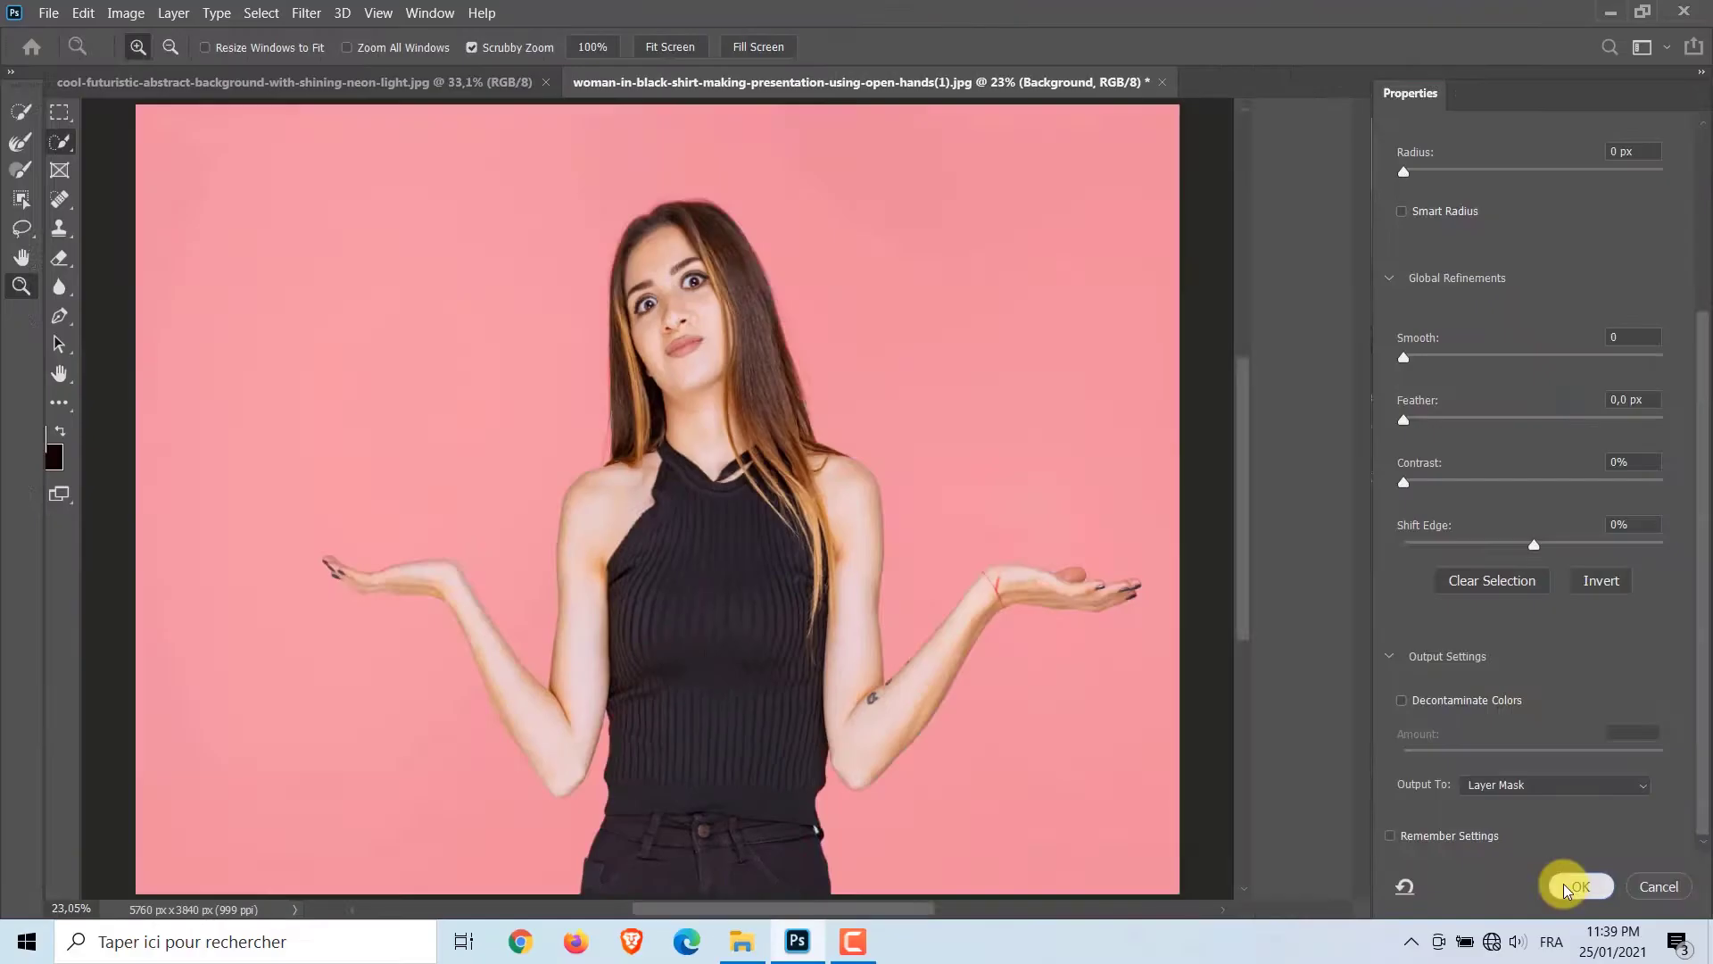
Apply the refined selection as the woman's layer mask and display that mask alone on the canvas
click(1564, 887)
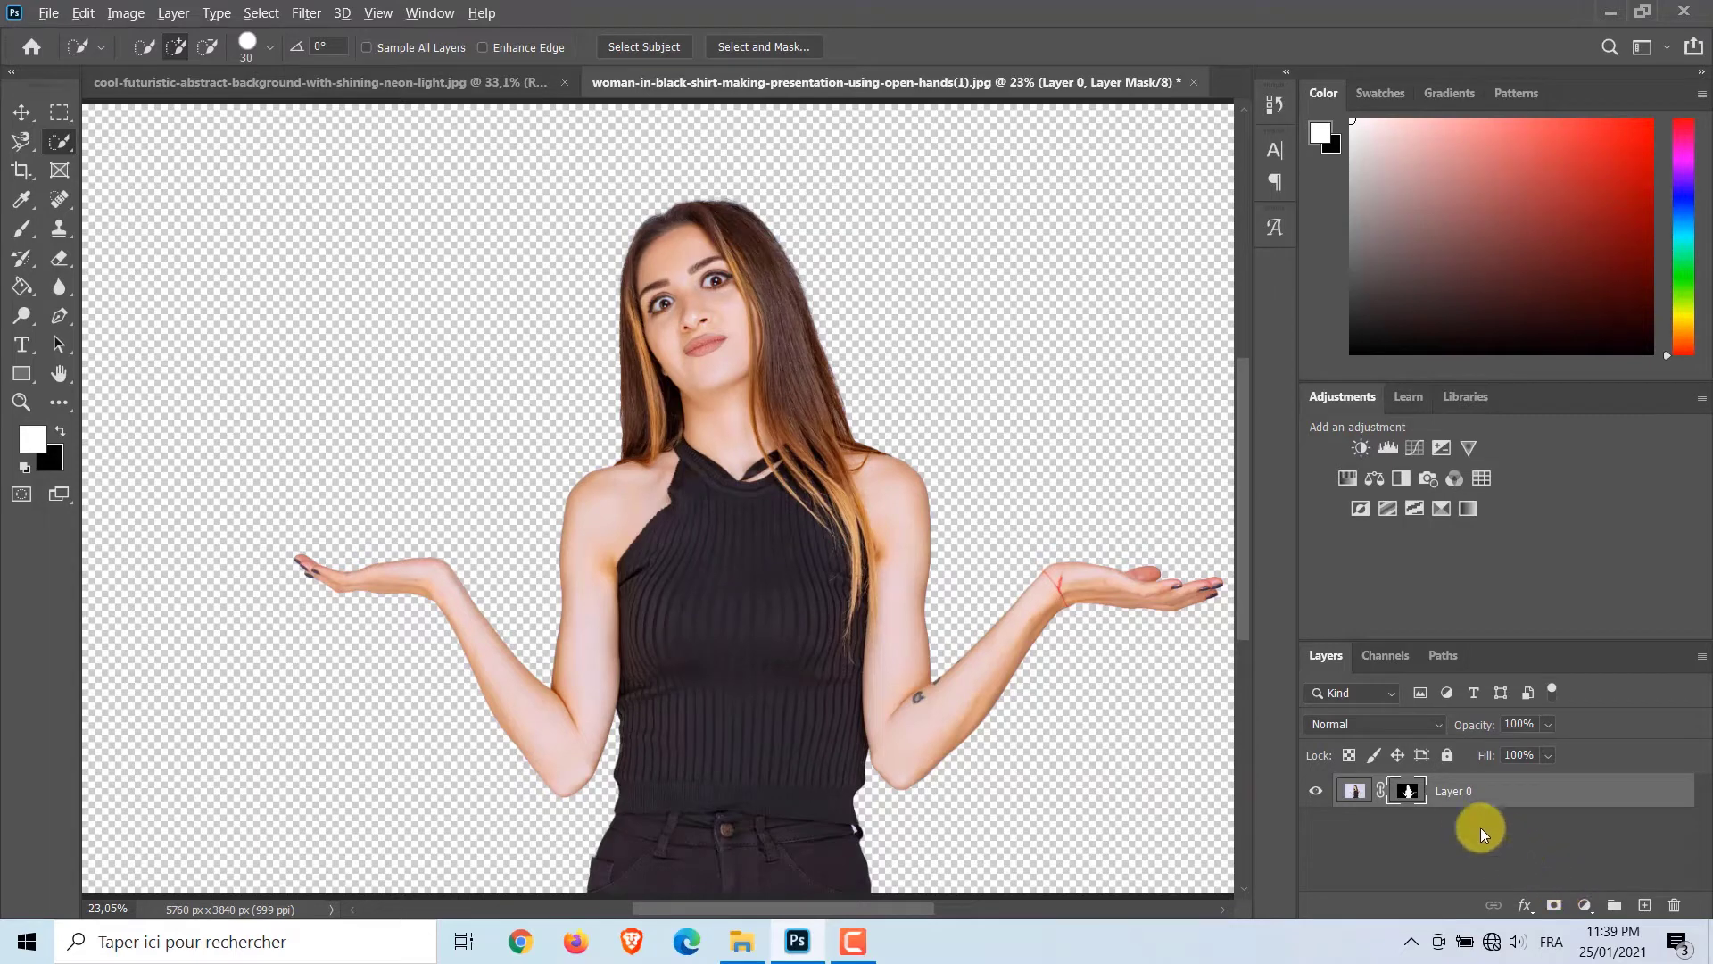
alt+click(1411, 789)
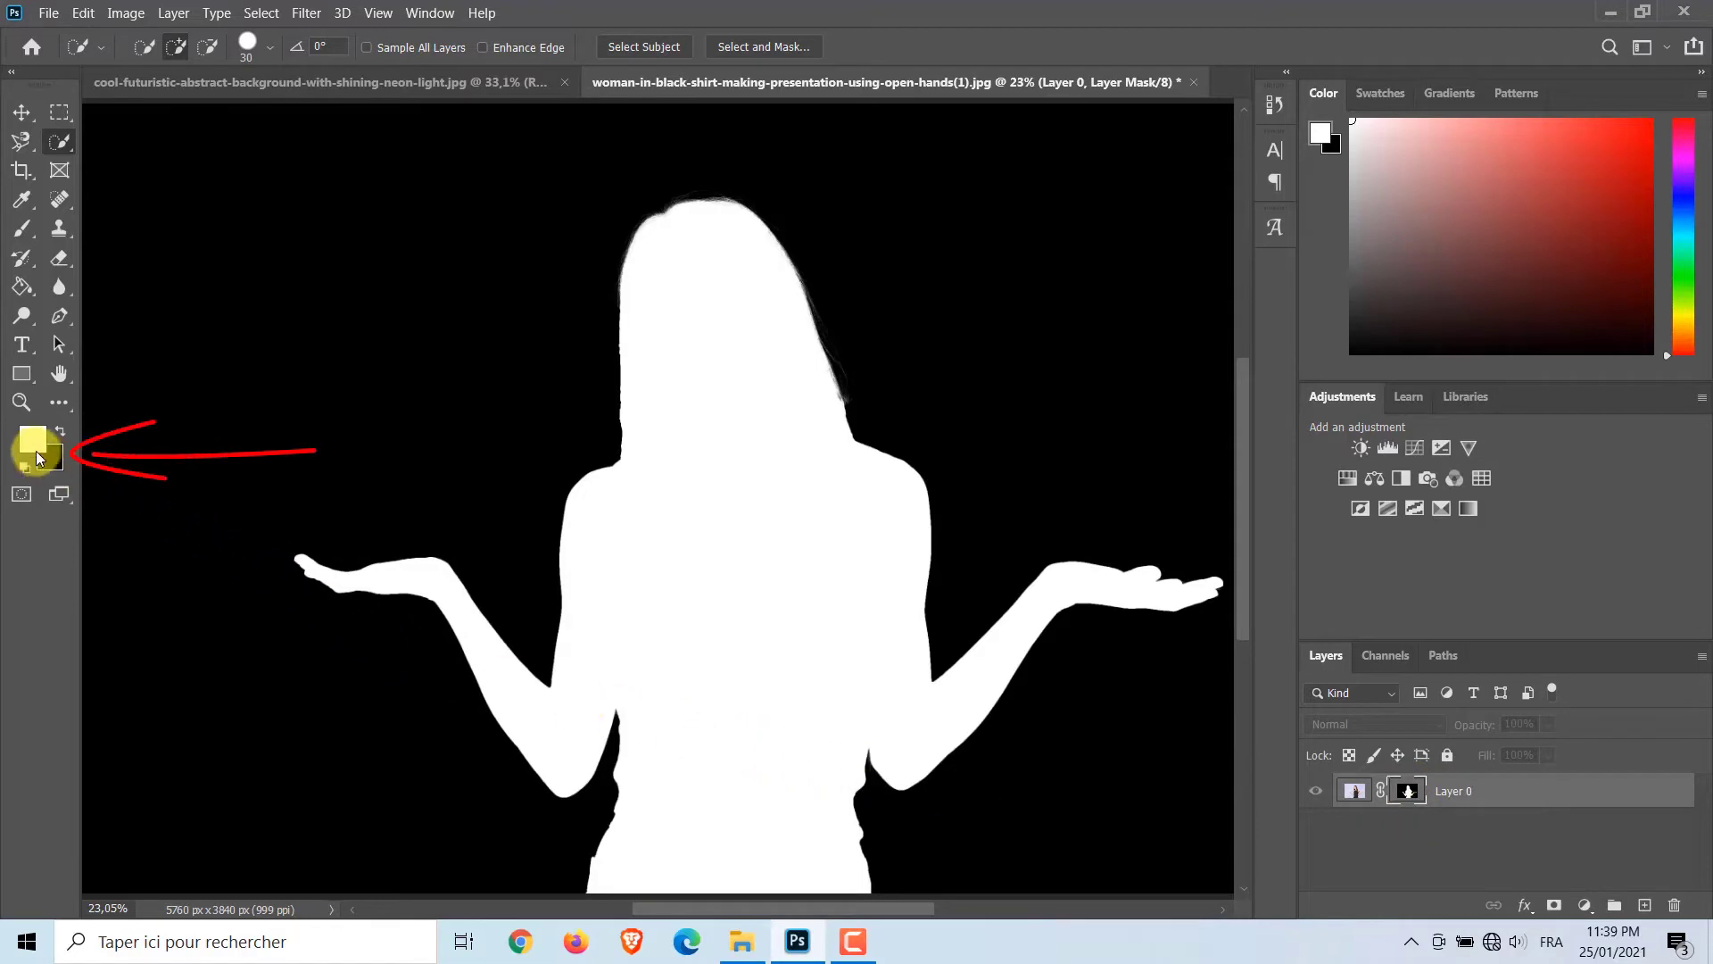
Set up the Brush for mask touch-ups with white and then black as the foreground color, and return to the normal image view
click(25, 448)
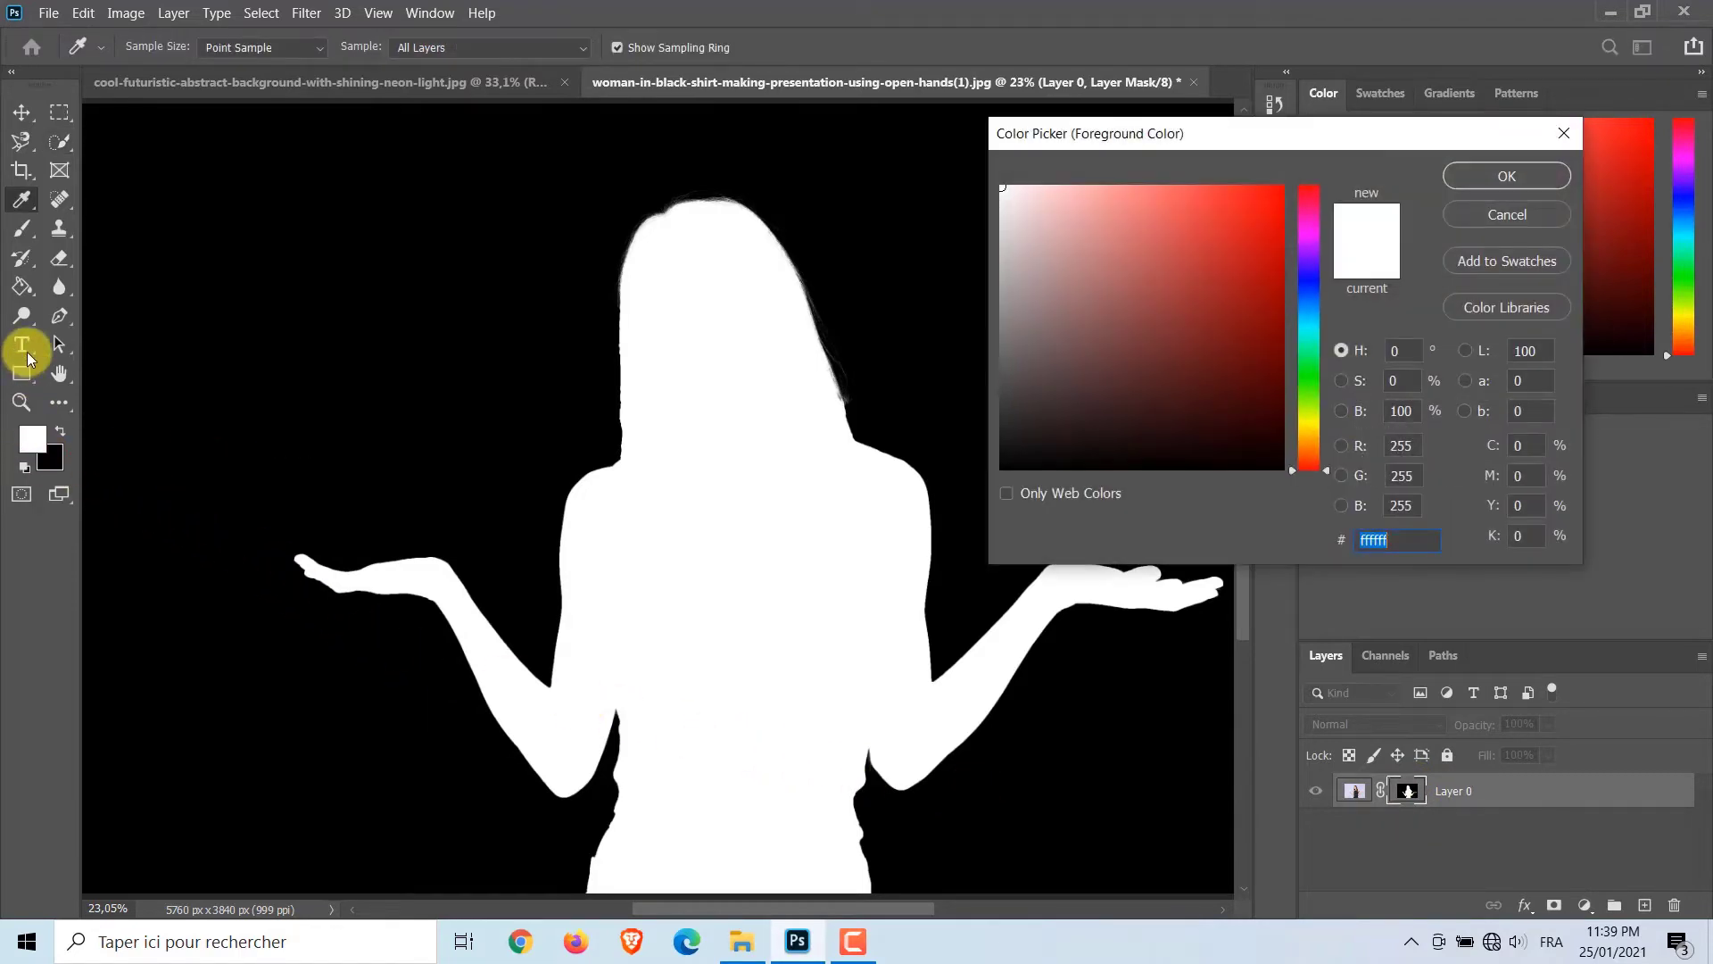
click(1003, 193)
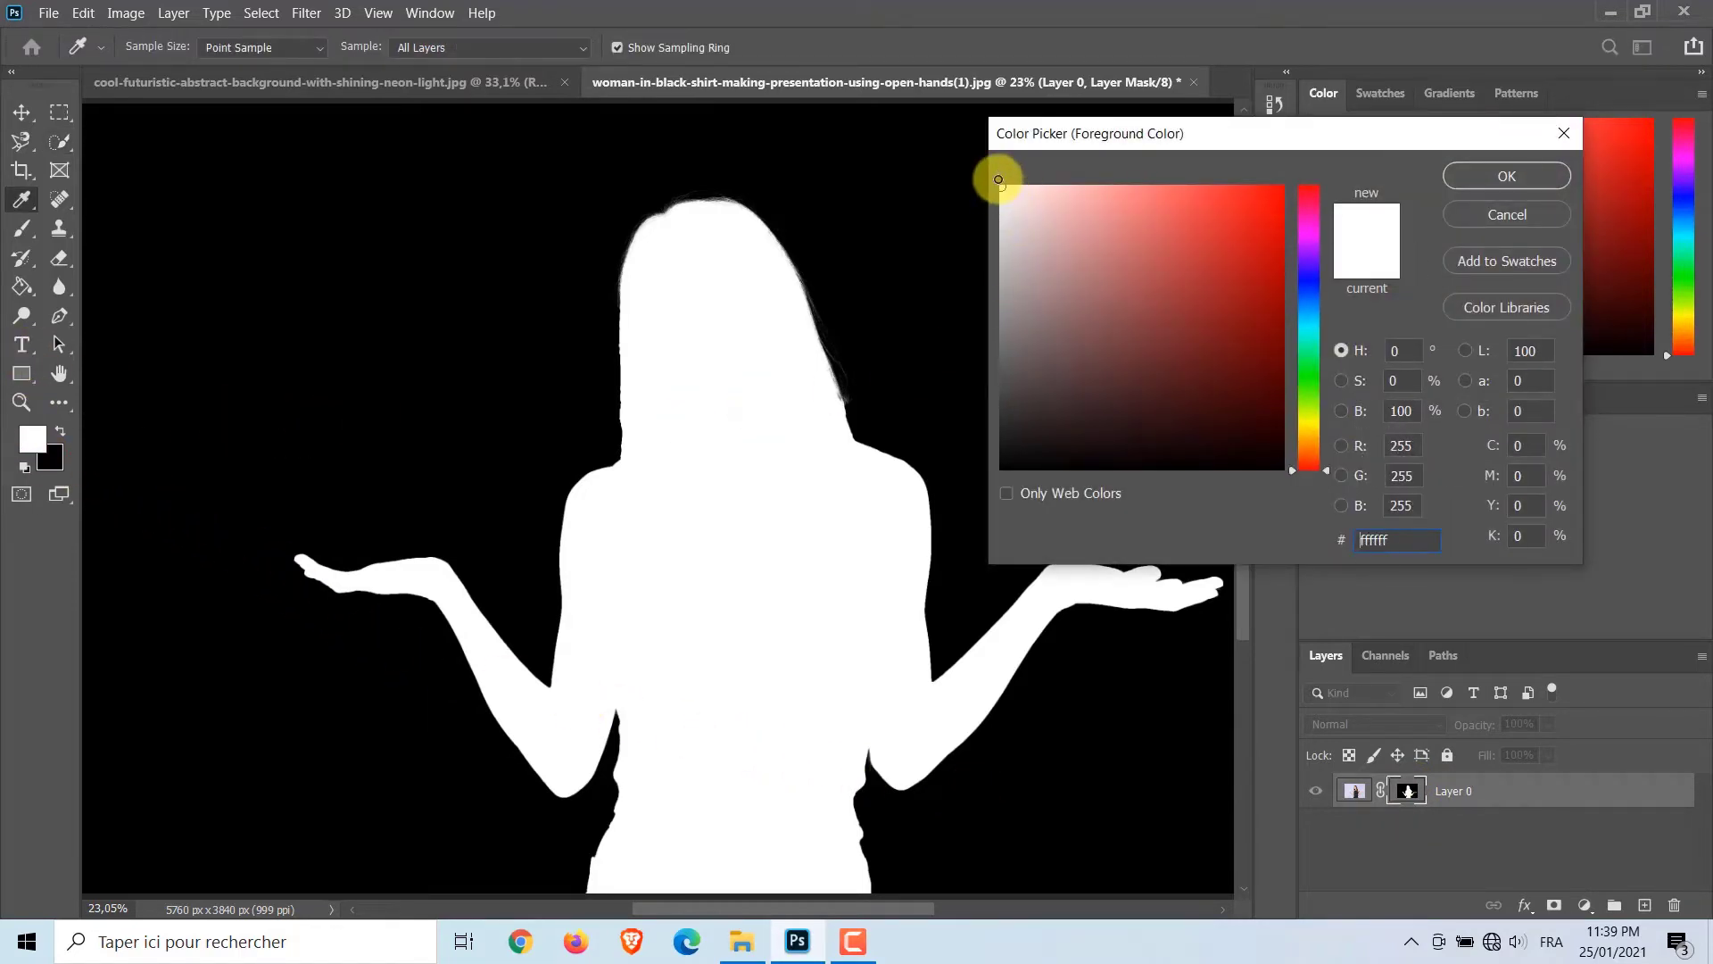
click(1479, 180)
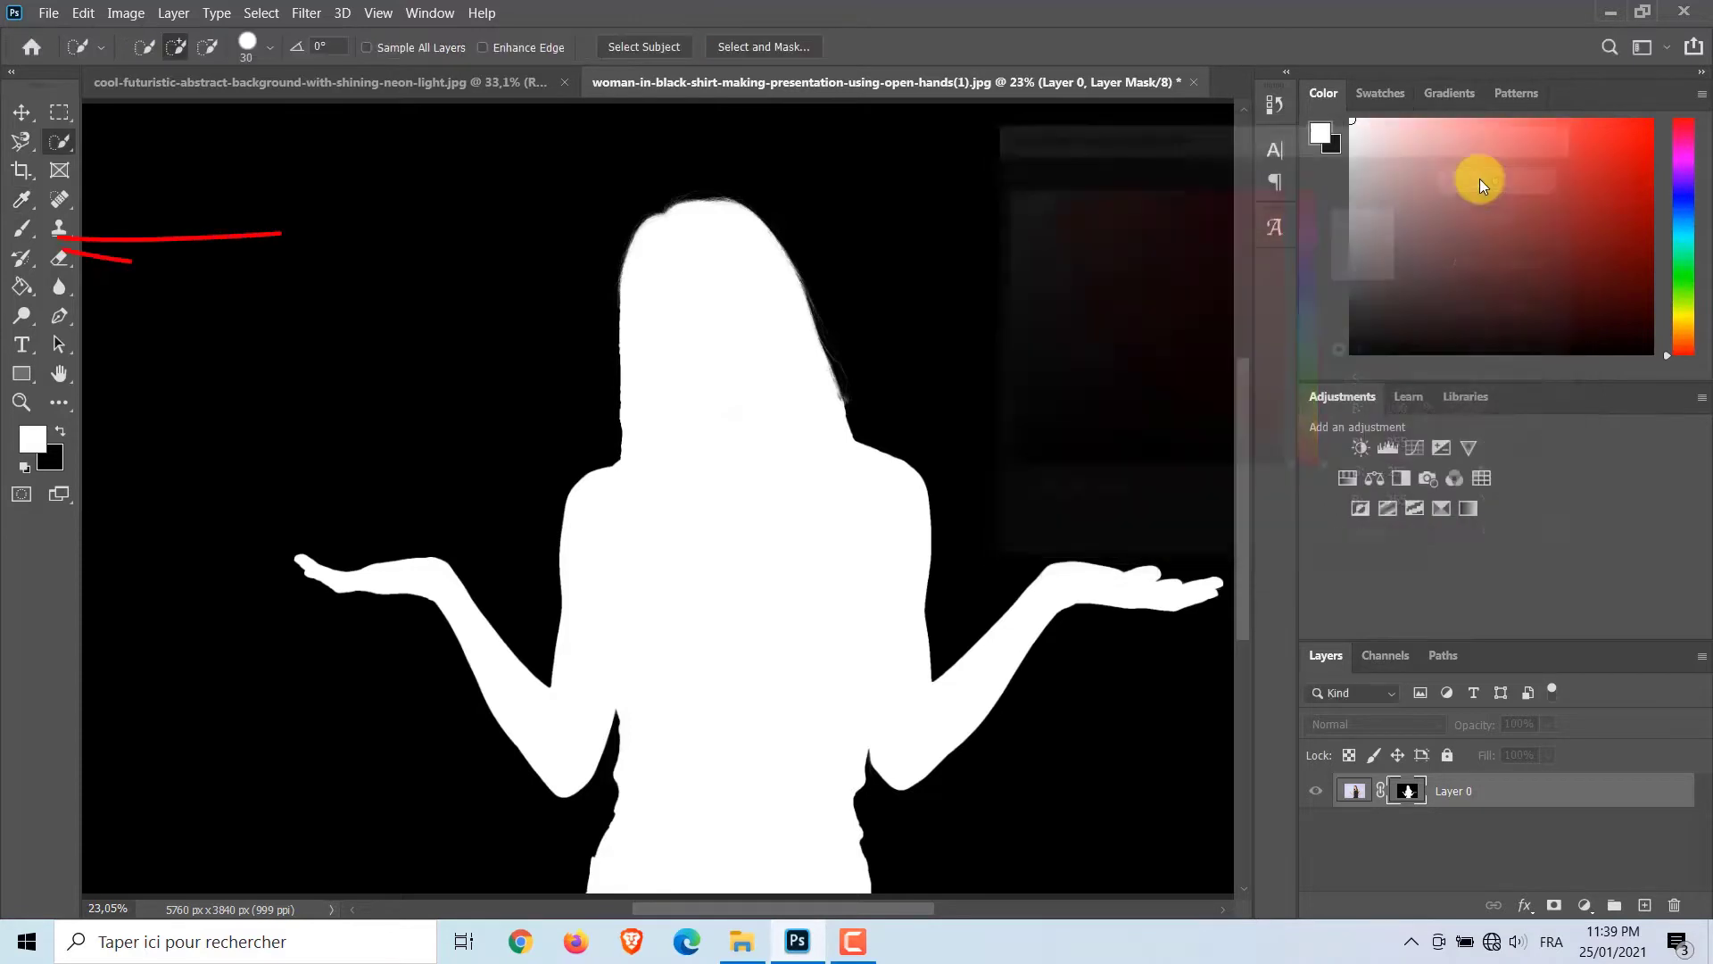
click(27, 237)
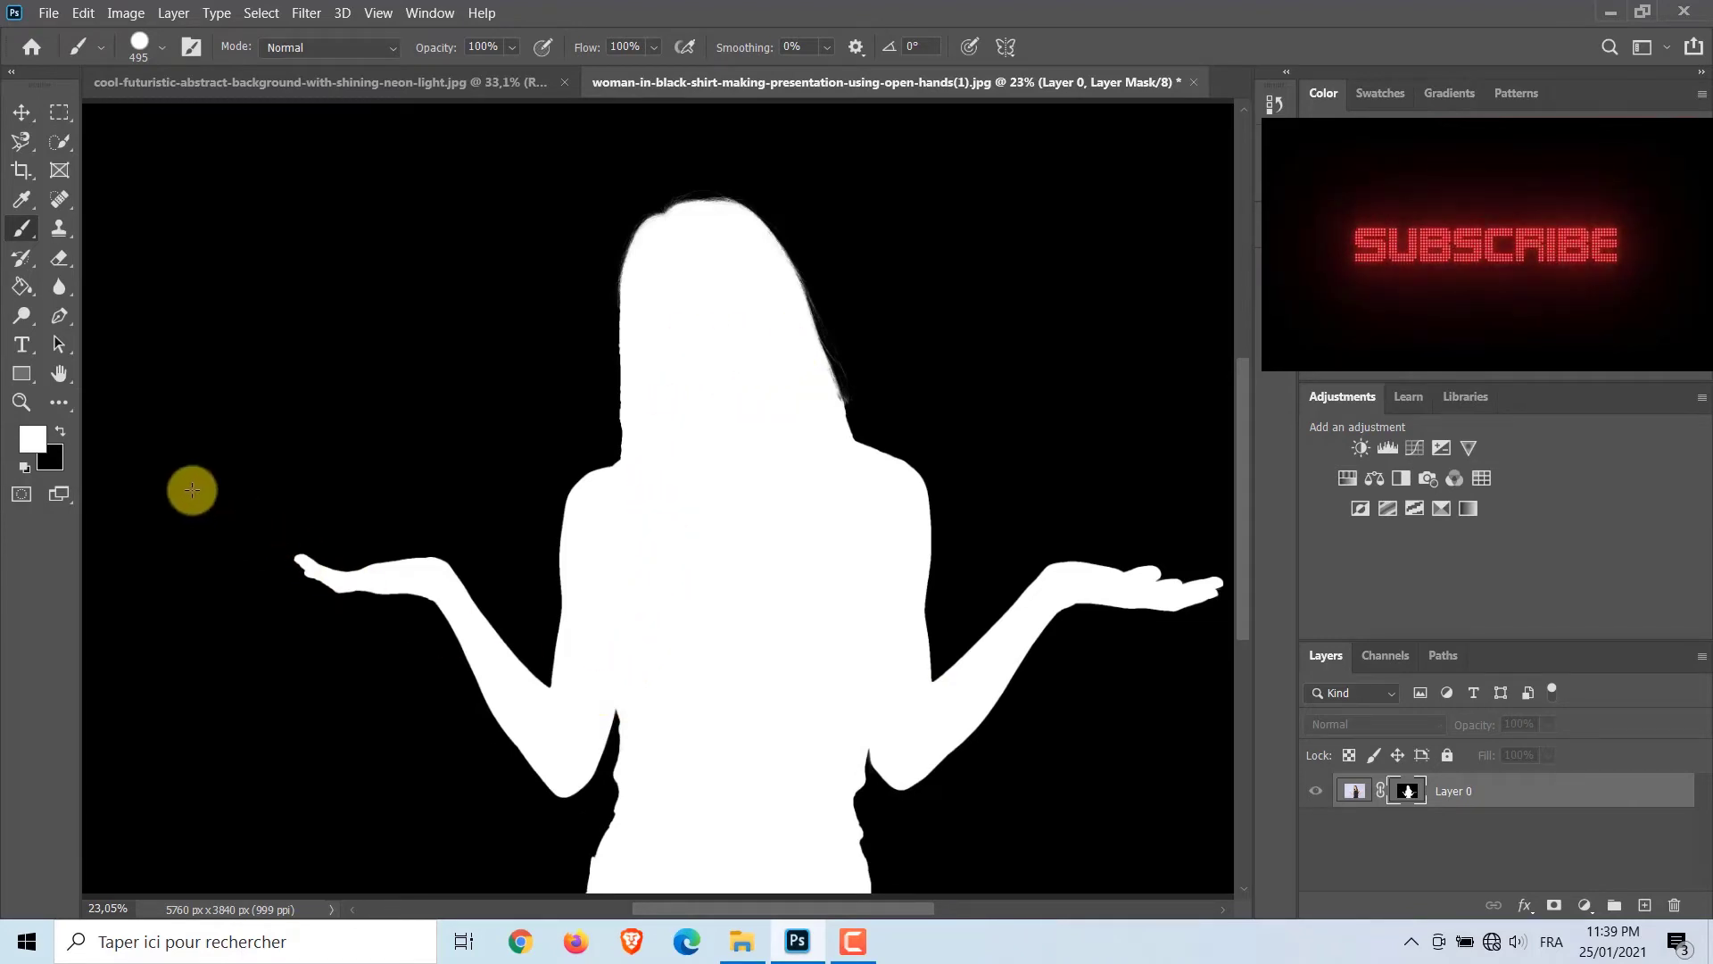
click(61, 434)
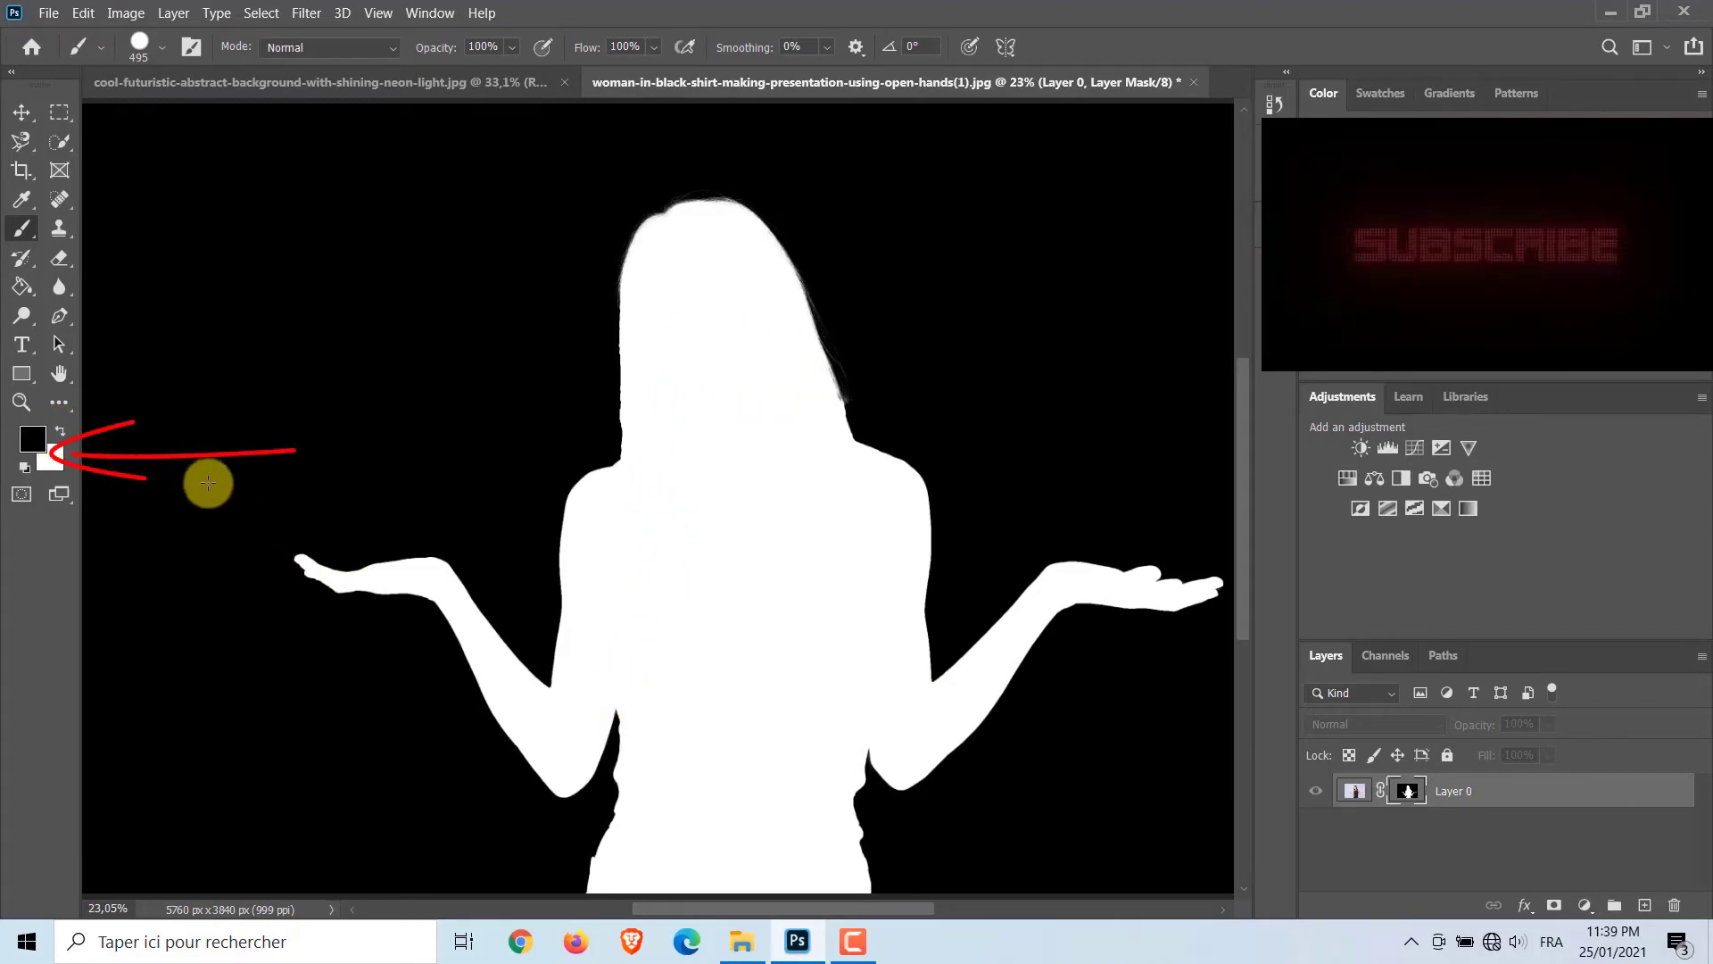
scroll(1056, 862, down, 1)
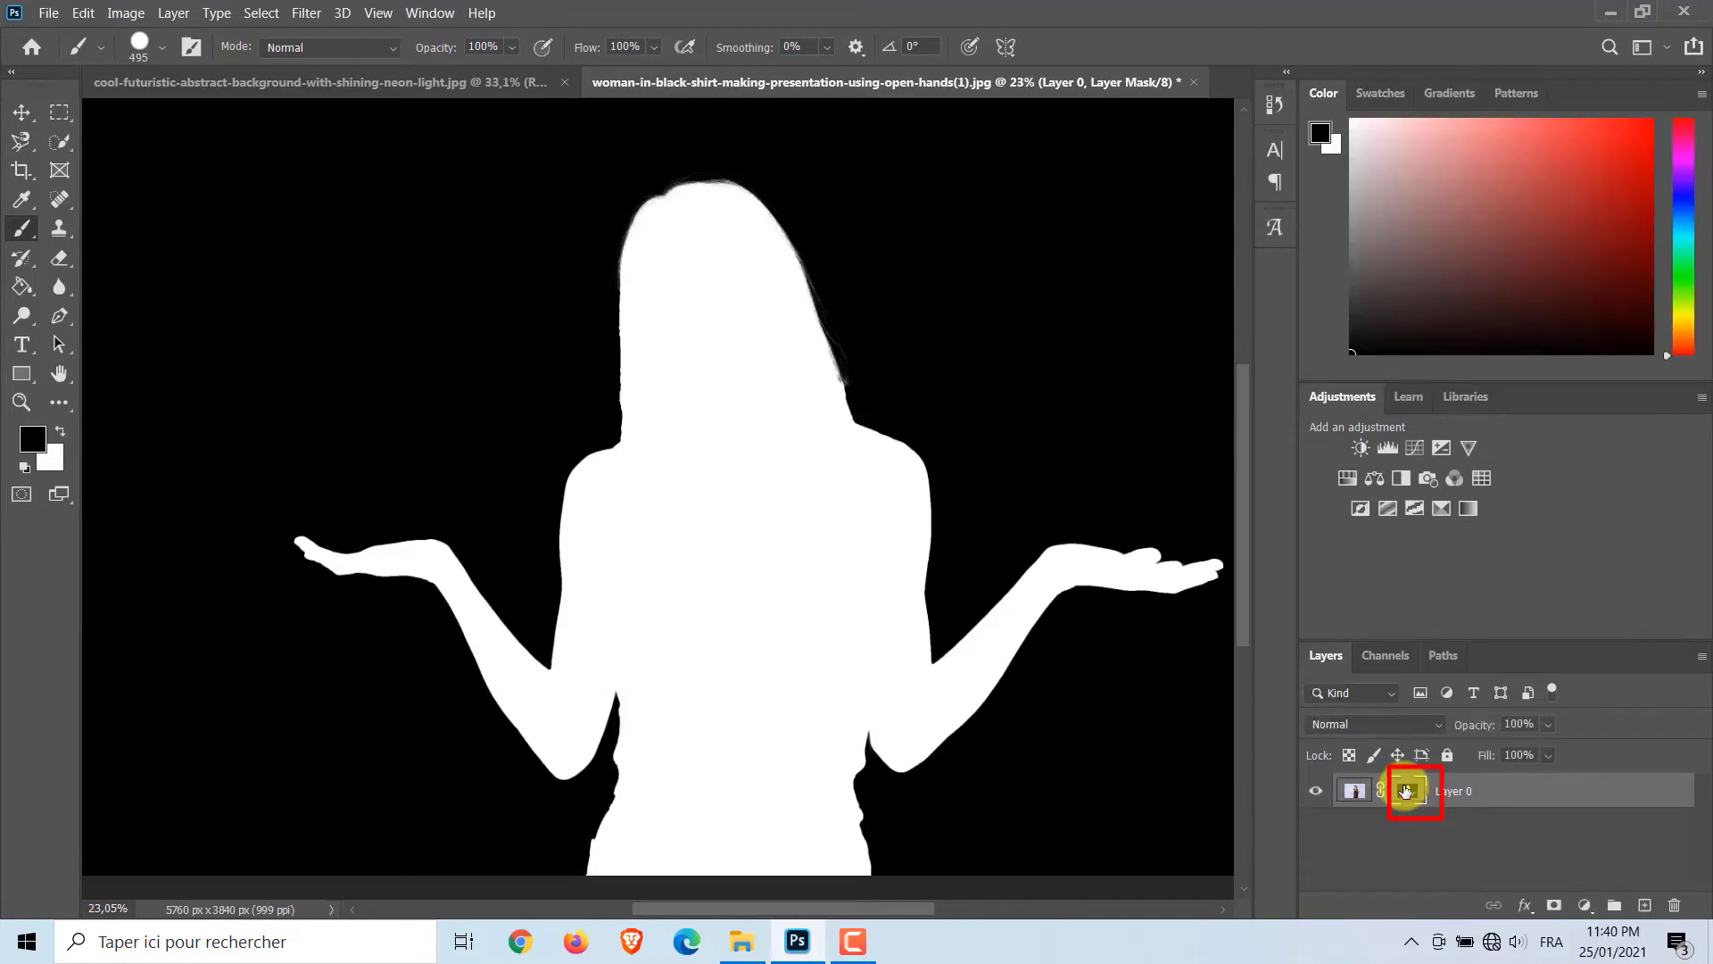
alt+click(1407, 791)
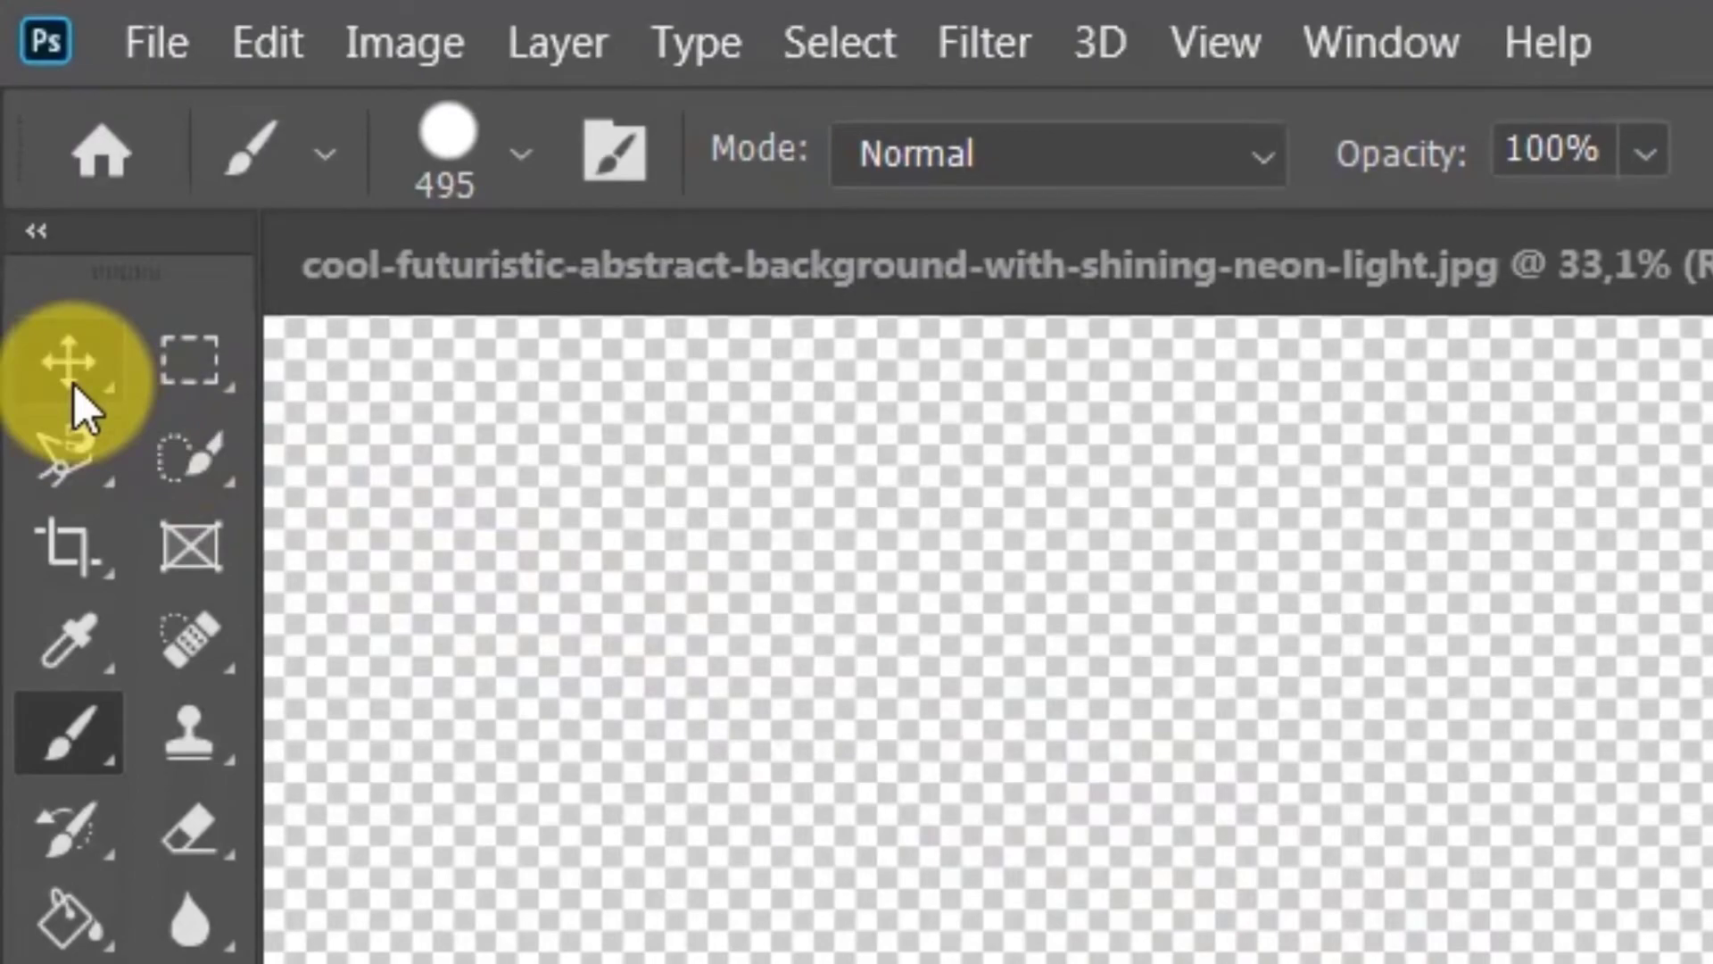
Move the masked woman into the cool-futuristic-abstract-background-with-shining-neon-light.jpg document as a new layer
click(21, 112)
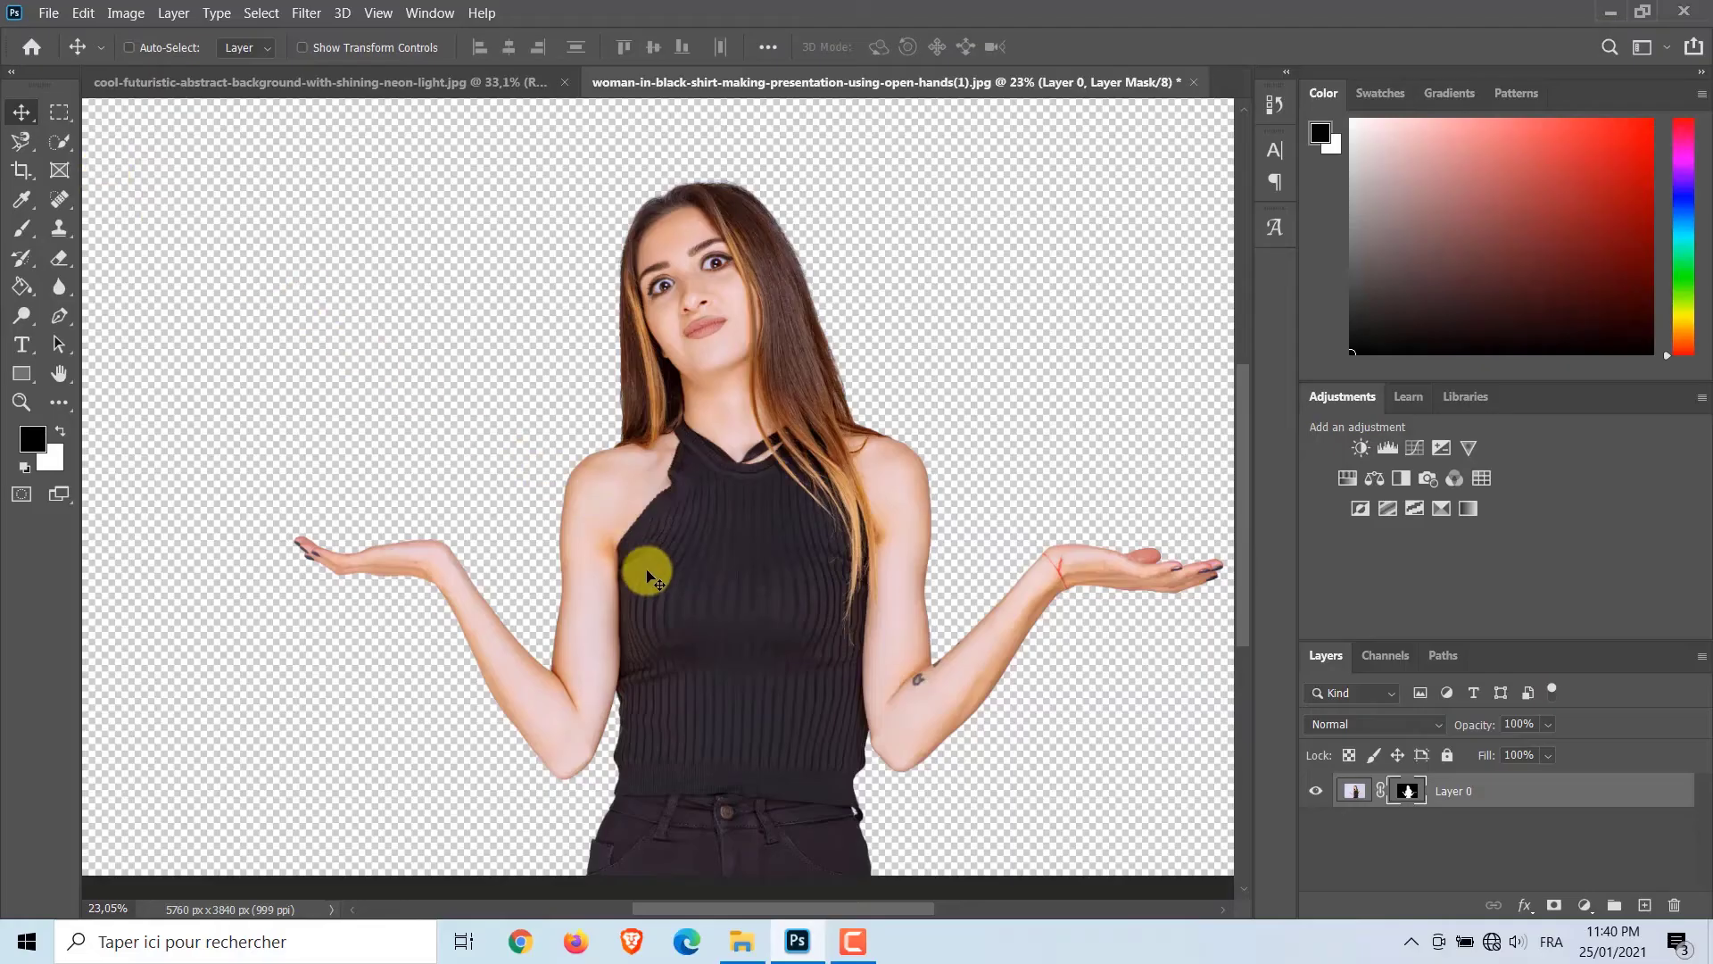
drag(737, 679, 663, 582)
key(v)
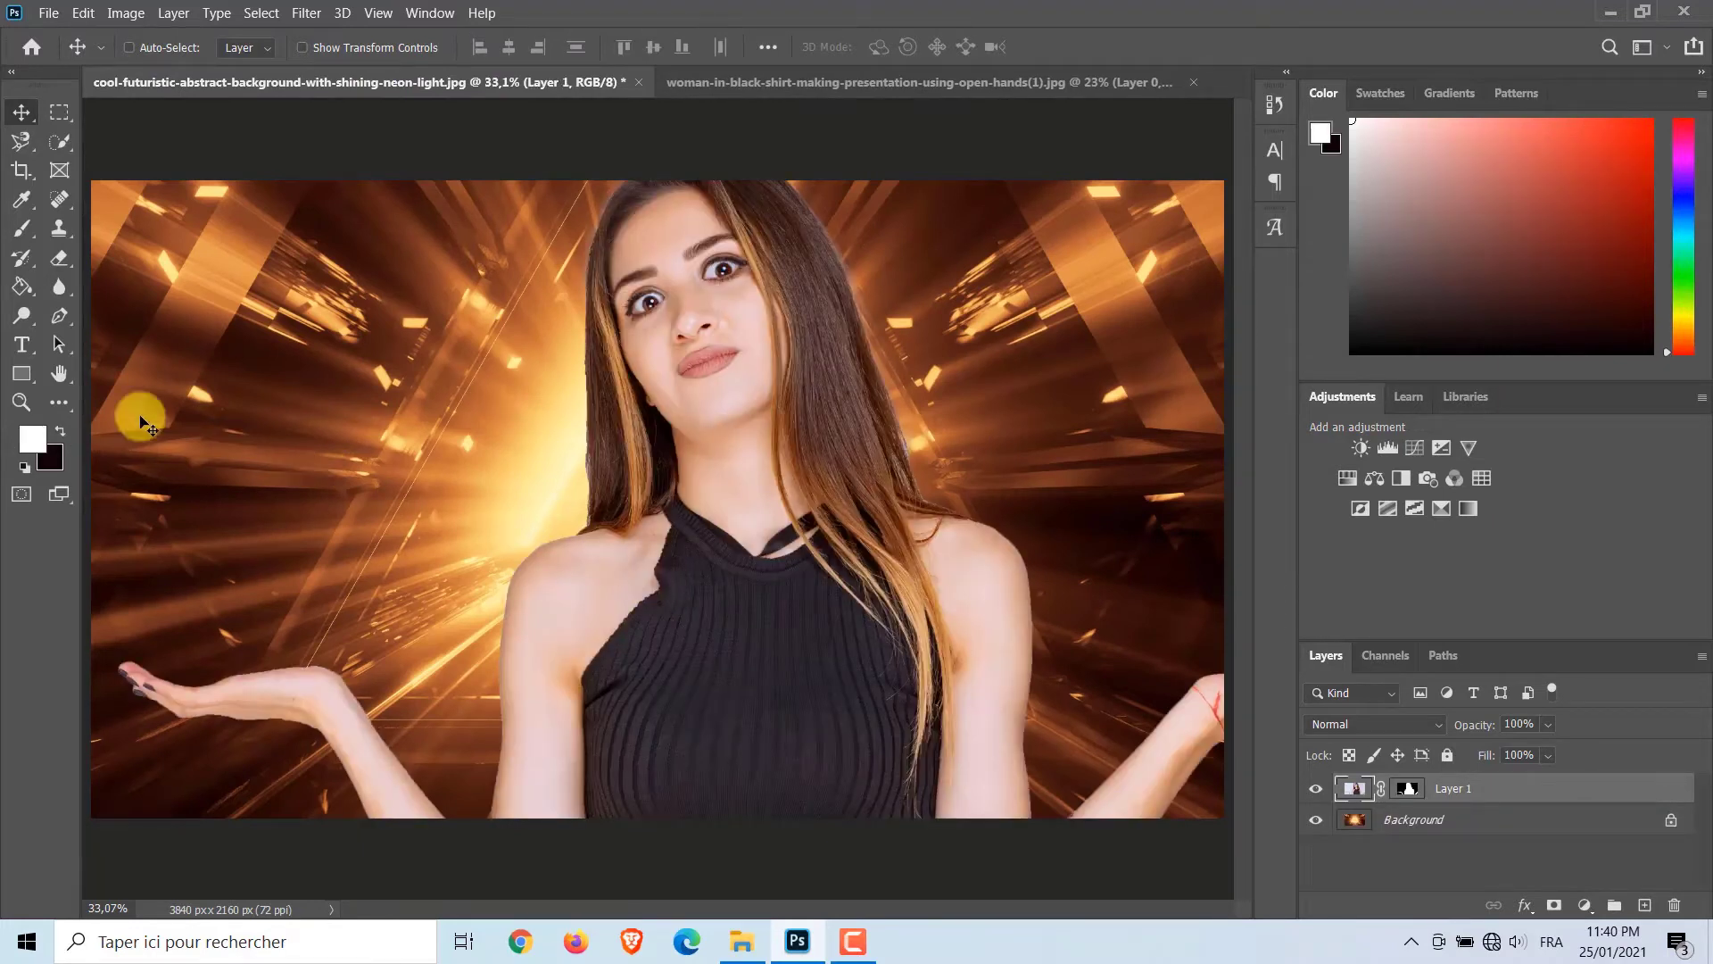
Scale the woman's layer to about 54.45% with Free Transform and place her in front of the central glow at the image's lower edge
click(20, 404)
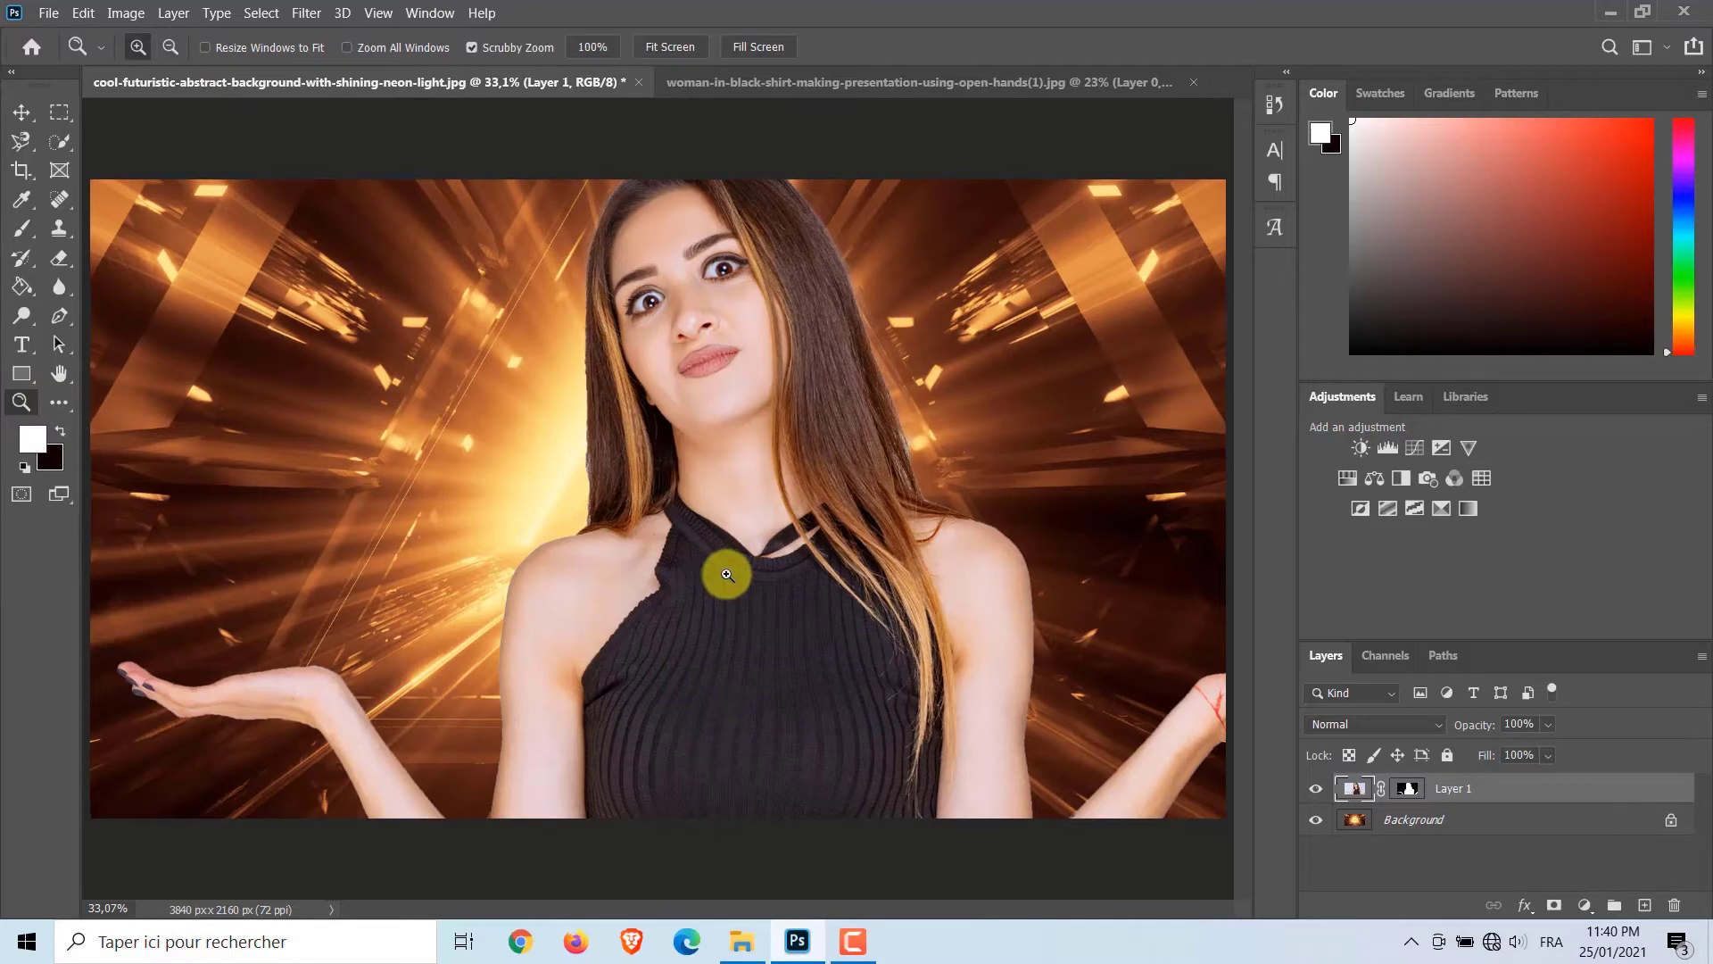
drag(723, 575, 727, 574)
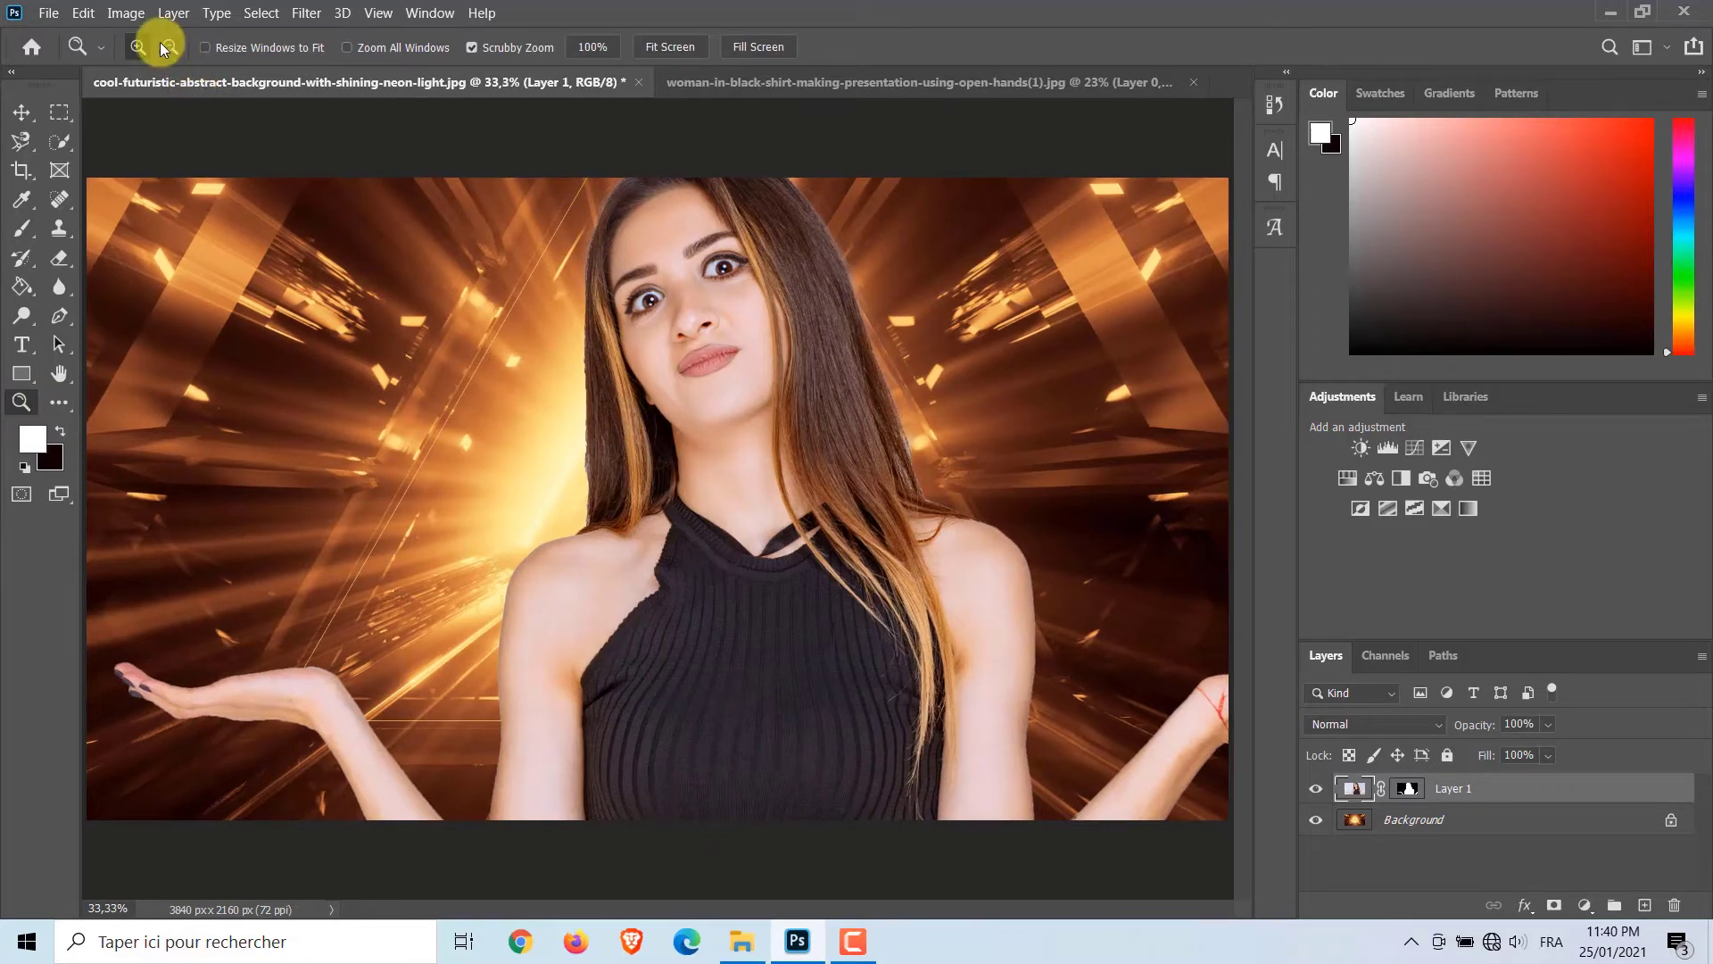
alt+click(698, 579)
alt+click(697, 579)
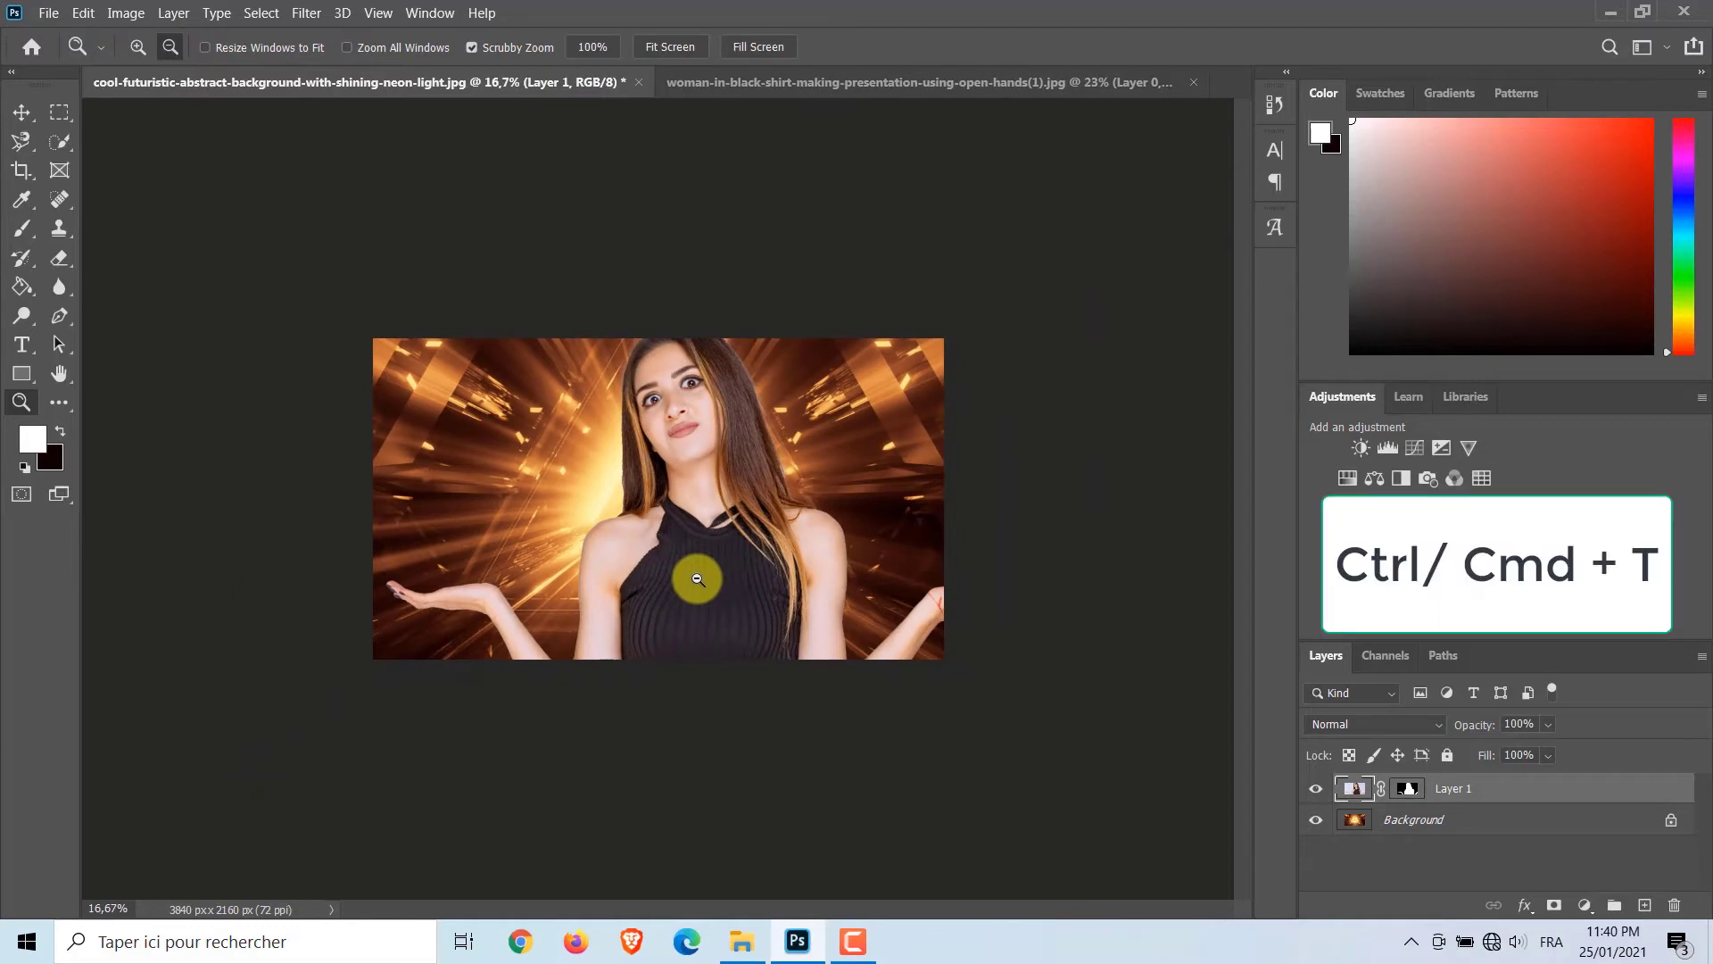
key(ctrl+t)
drag(210, 239, 643, 530)
drag(887, 635, 662, 470)
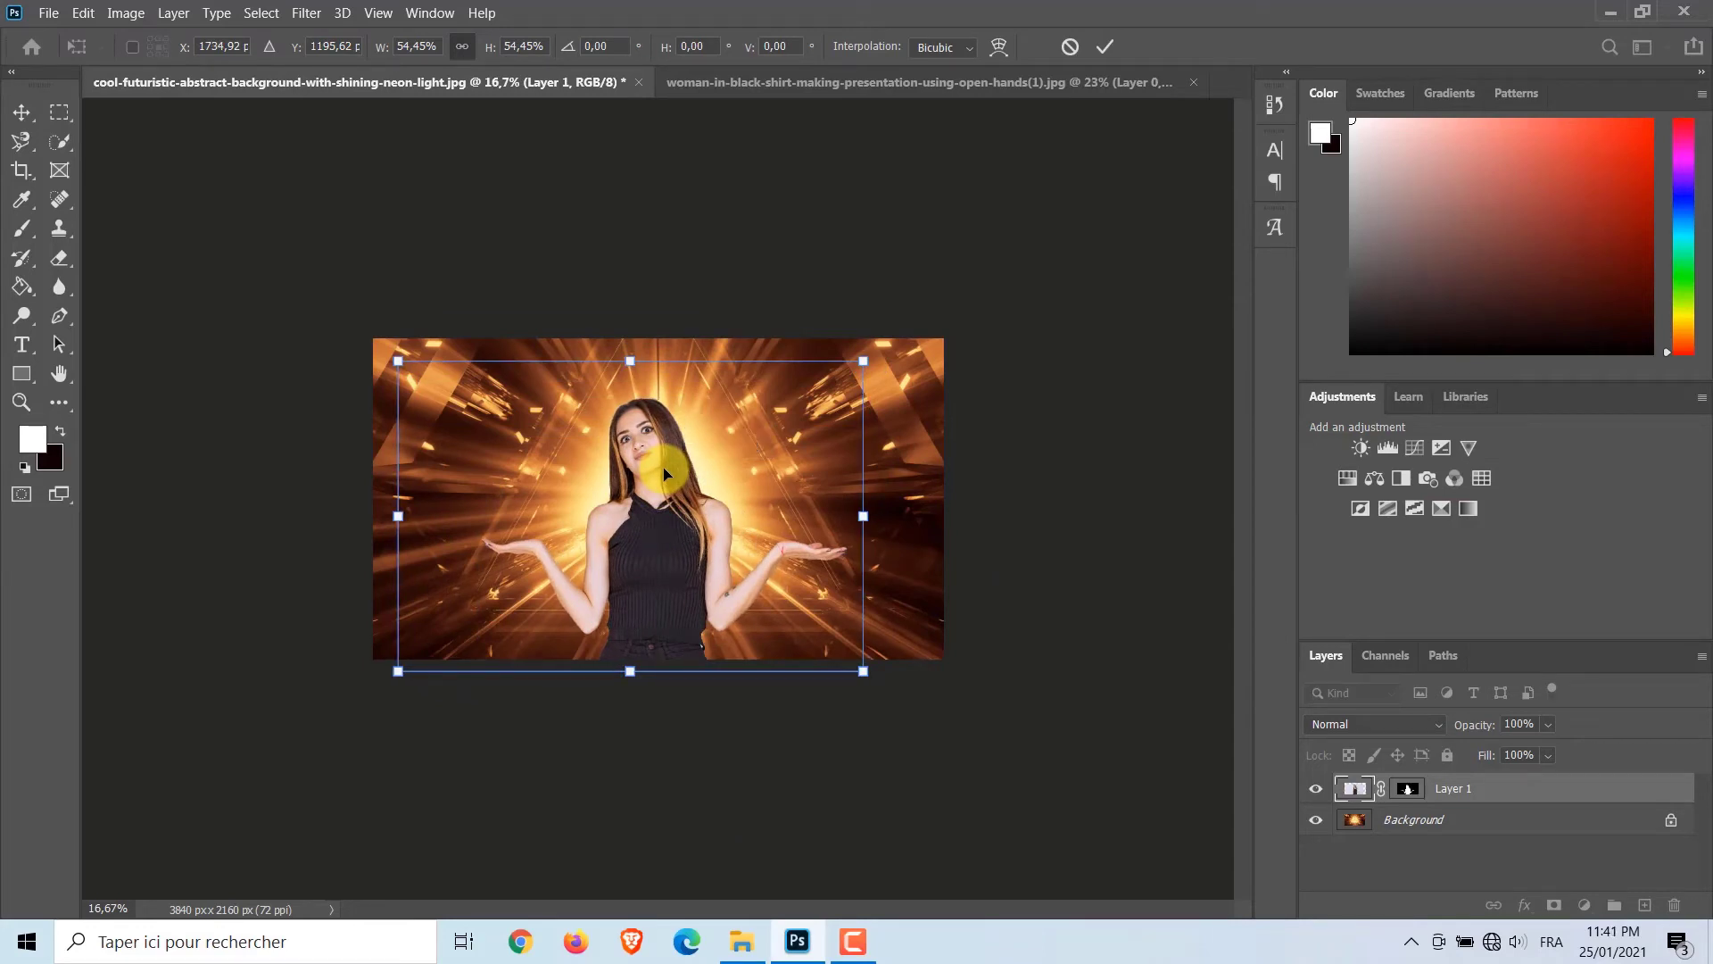
click(1101, 45)
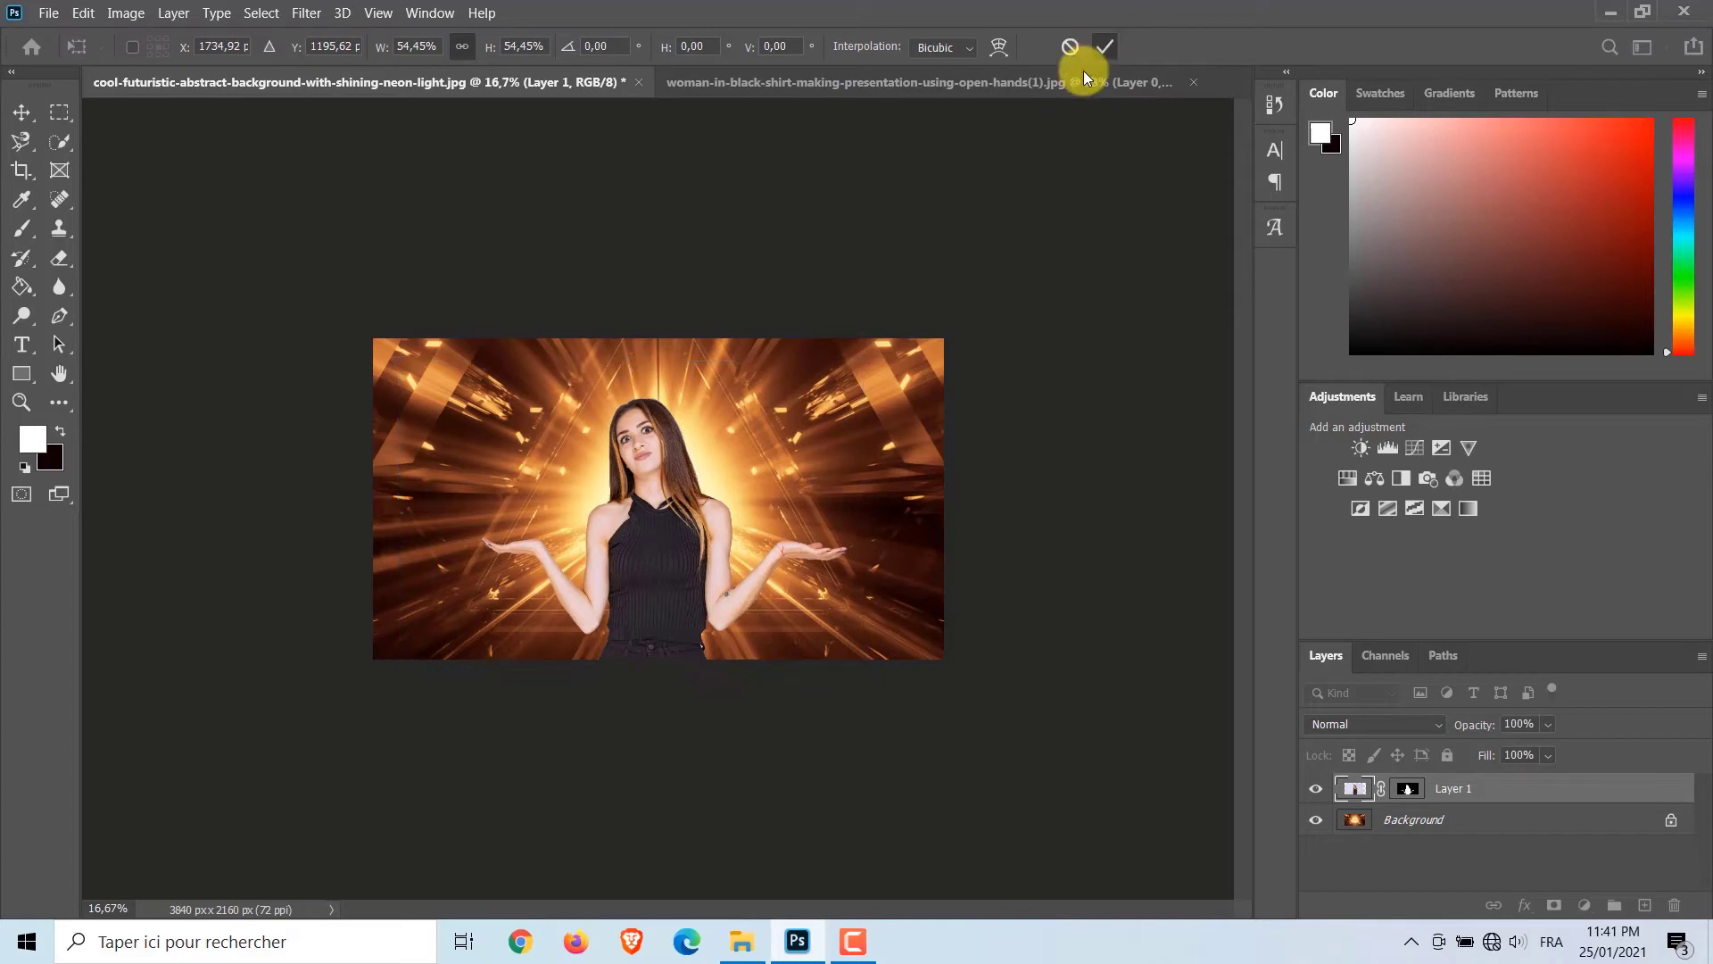
key(z)
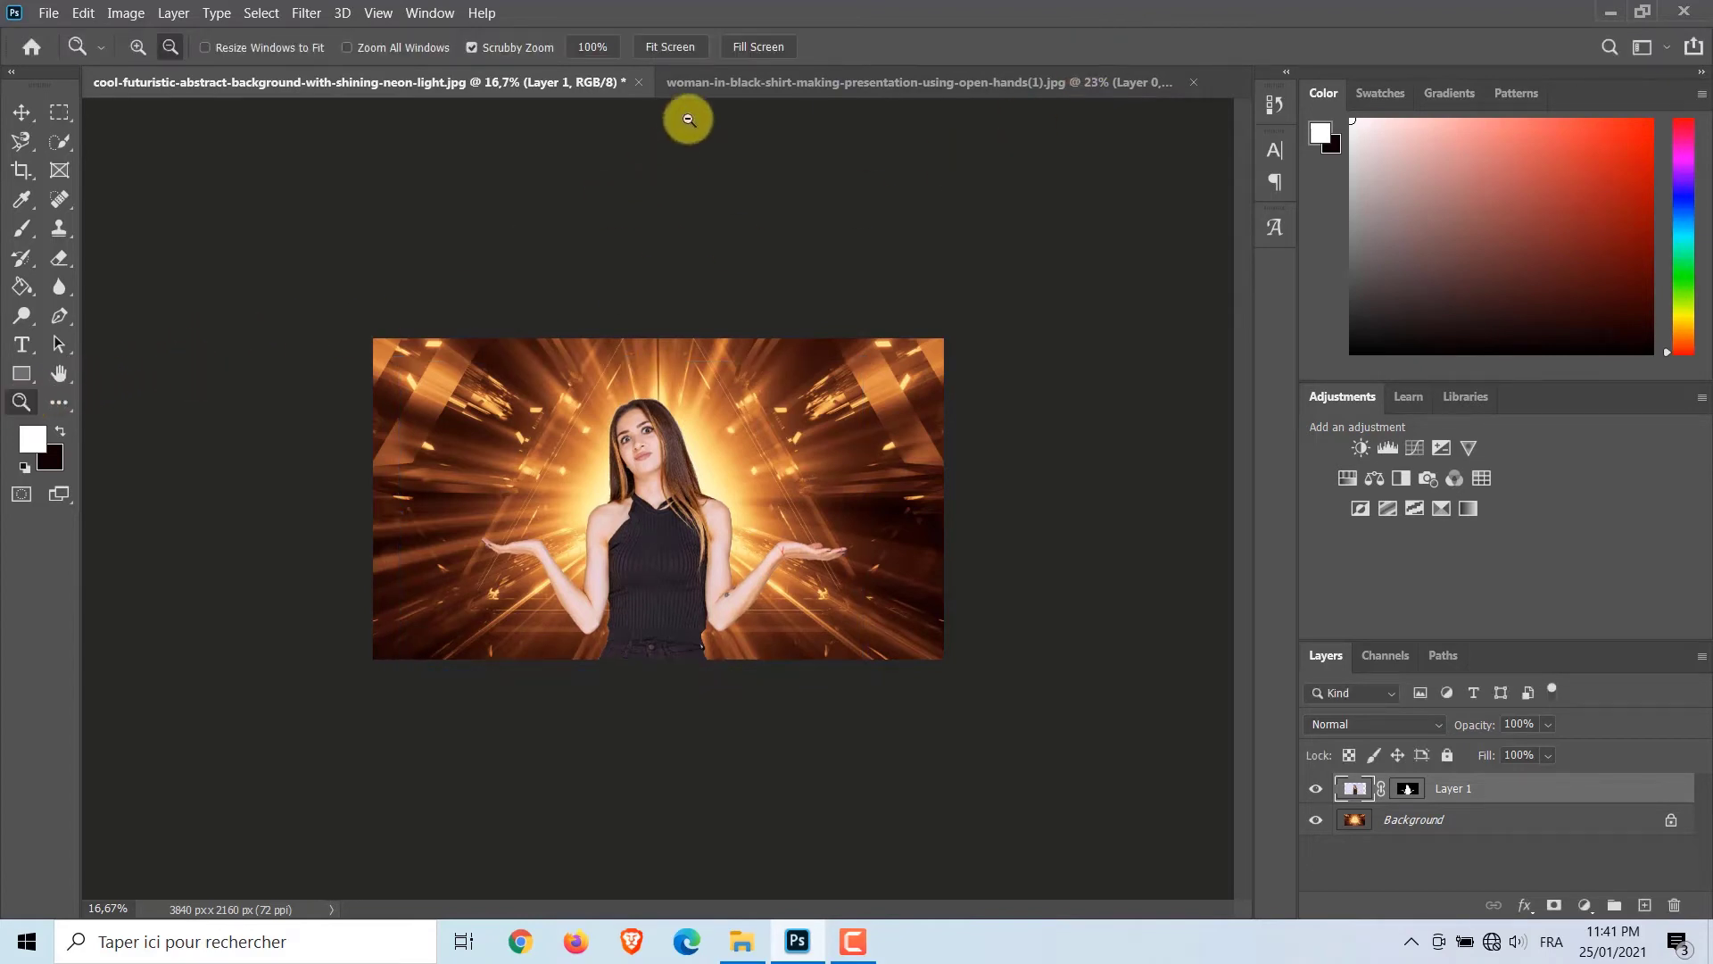
click(671, 45)
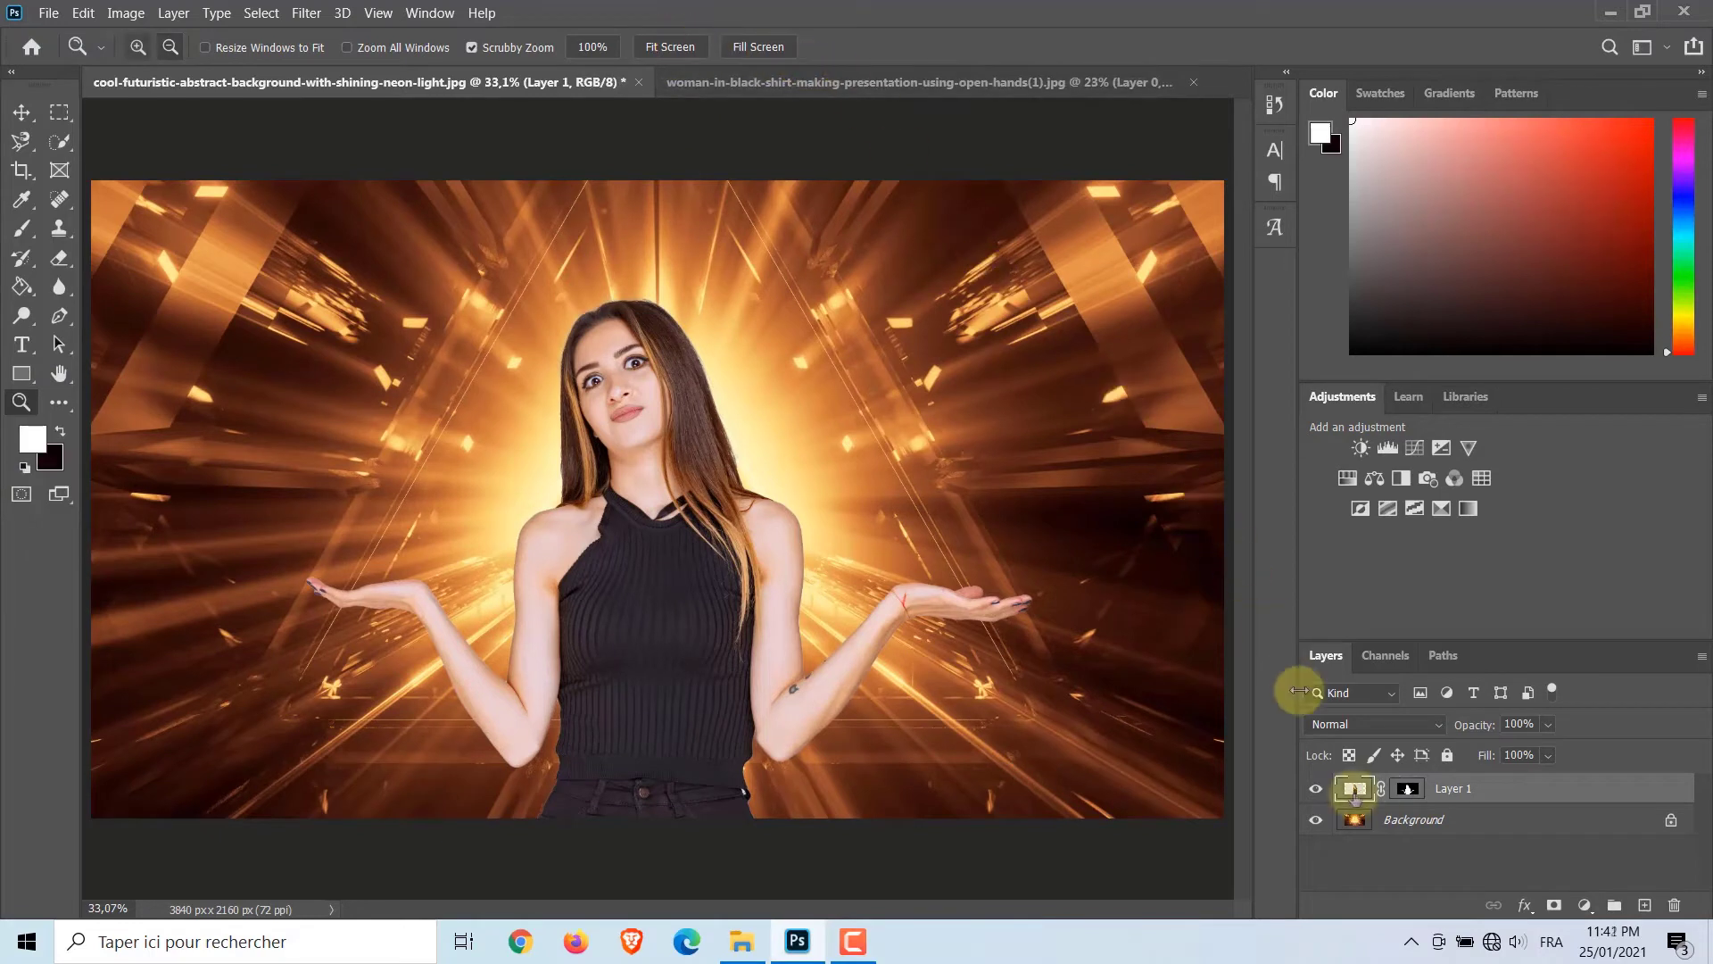
Duplicate the woman's layer and hide the original layer
key(ctrl+j)
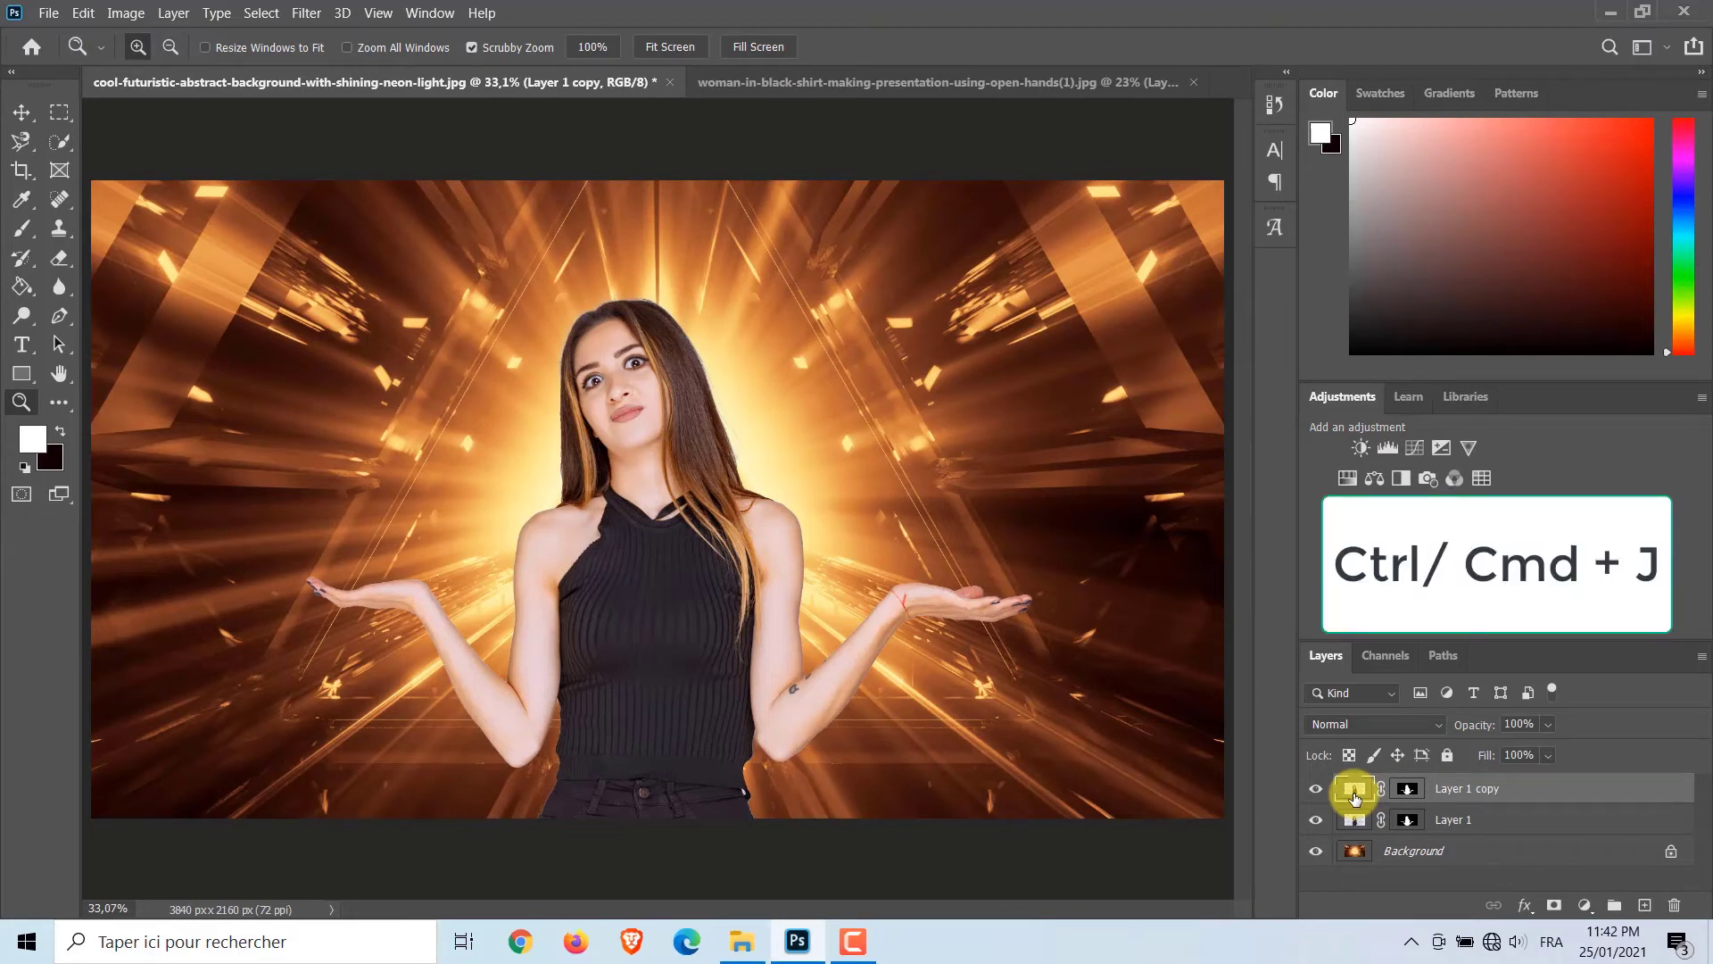
click(1316, 820)
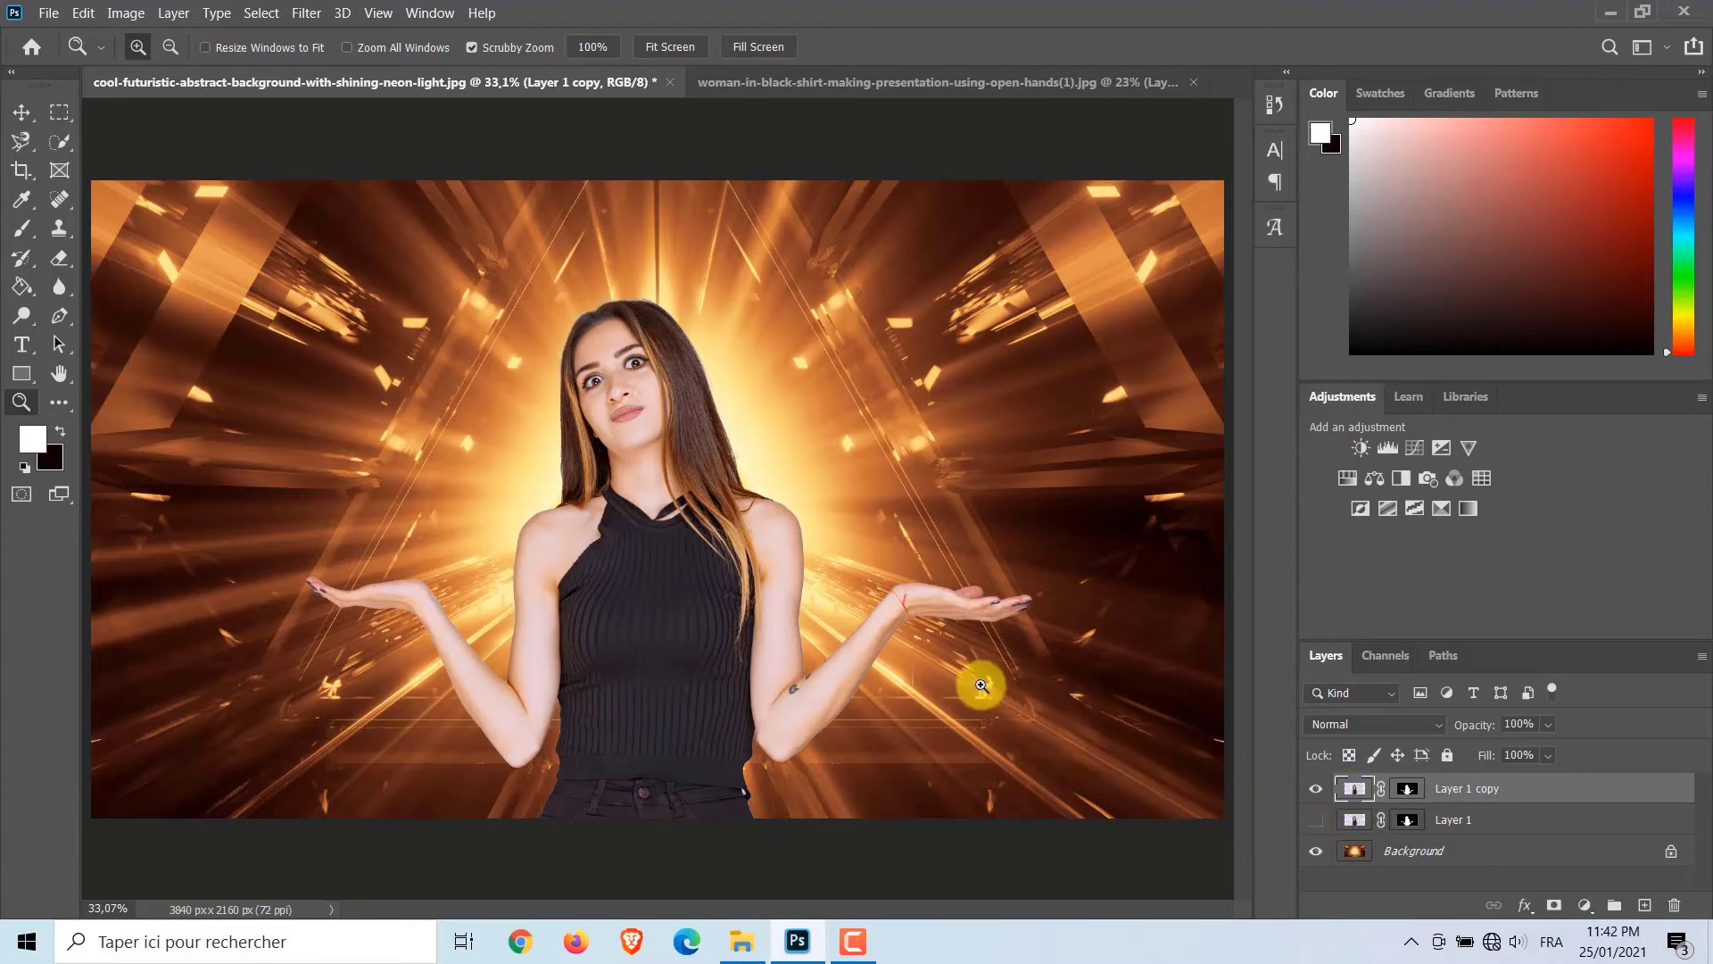
Convert the duplicated woman layer into a Smart Object
click(181, 14)
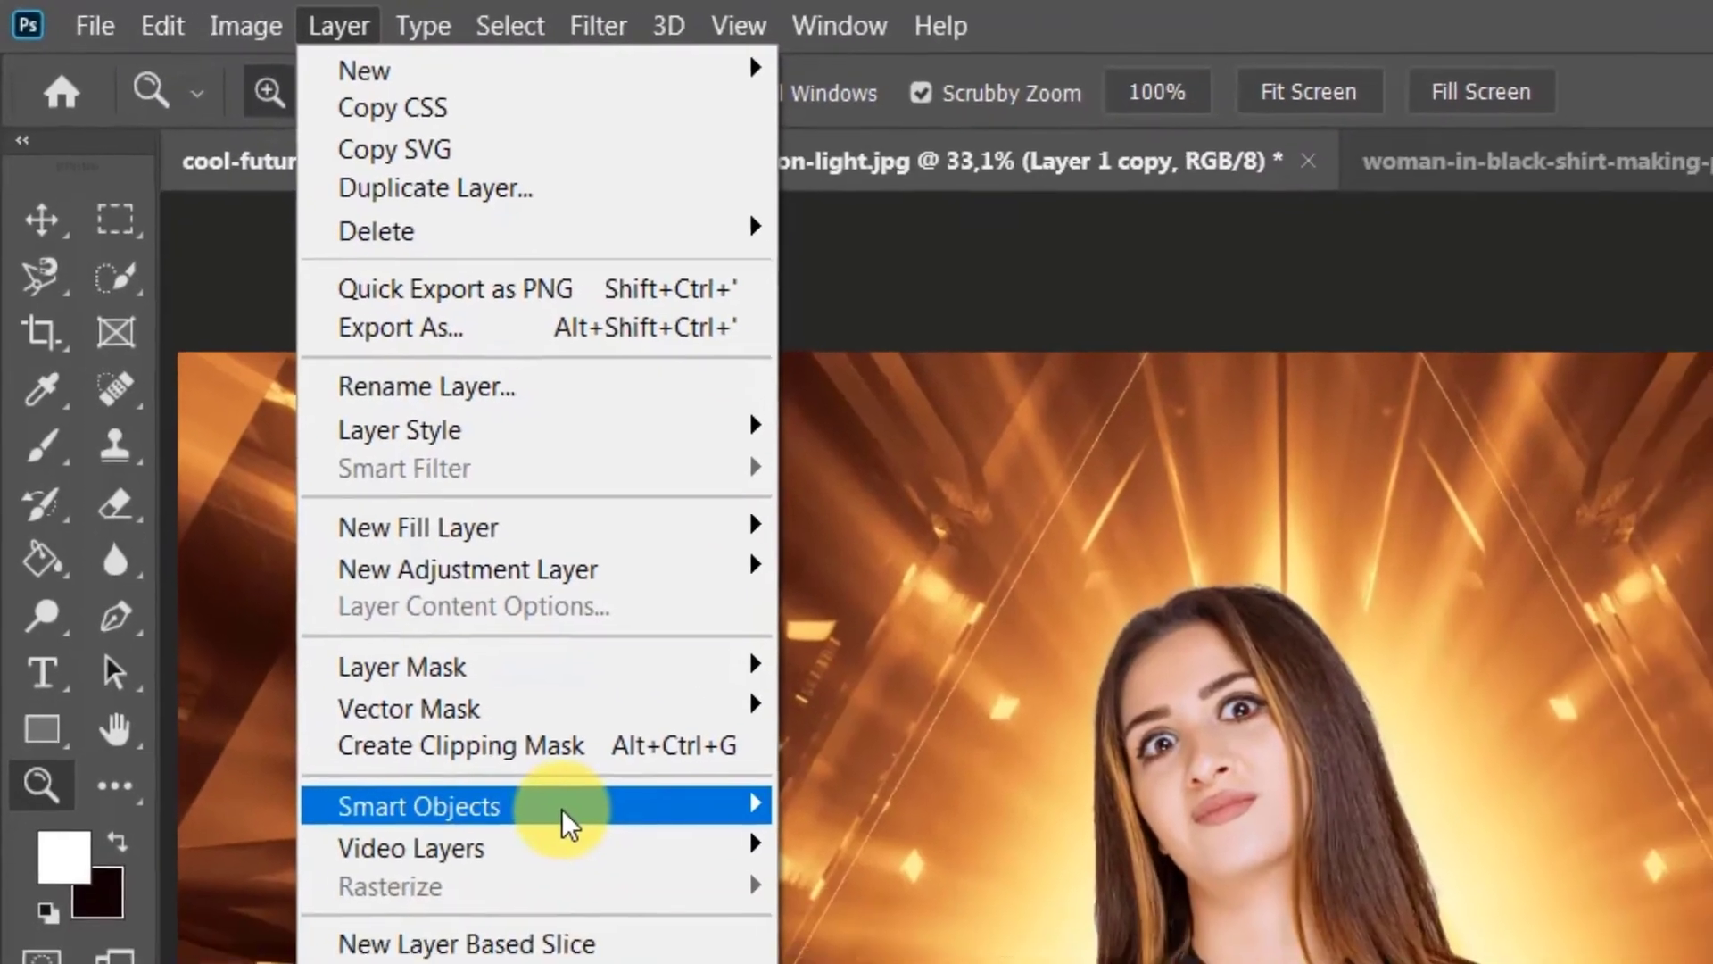
mouse_move(342, 421)
click(821, 811)
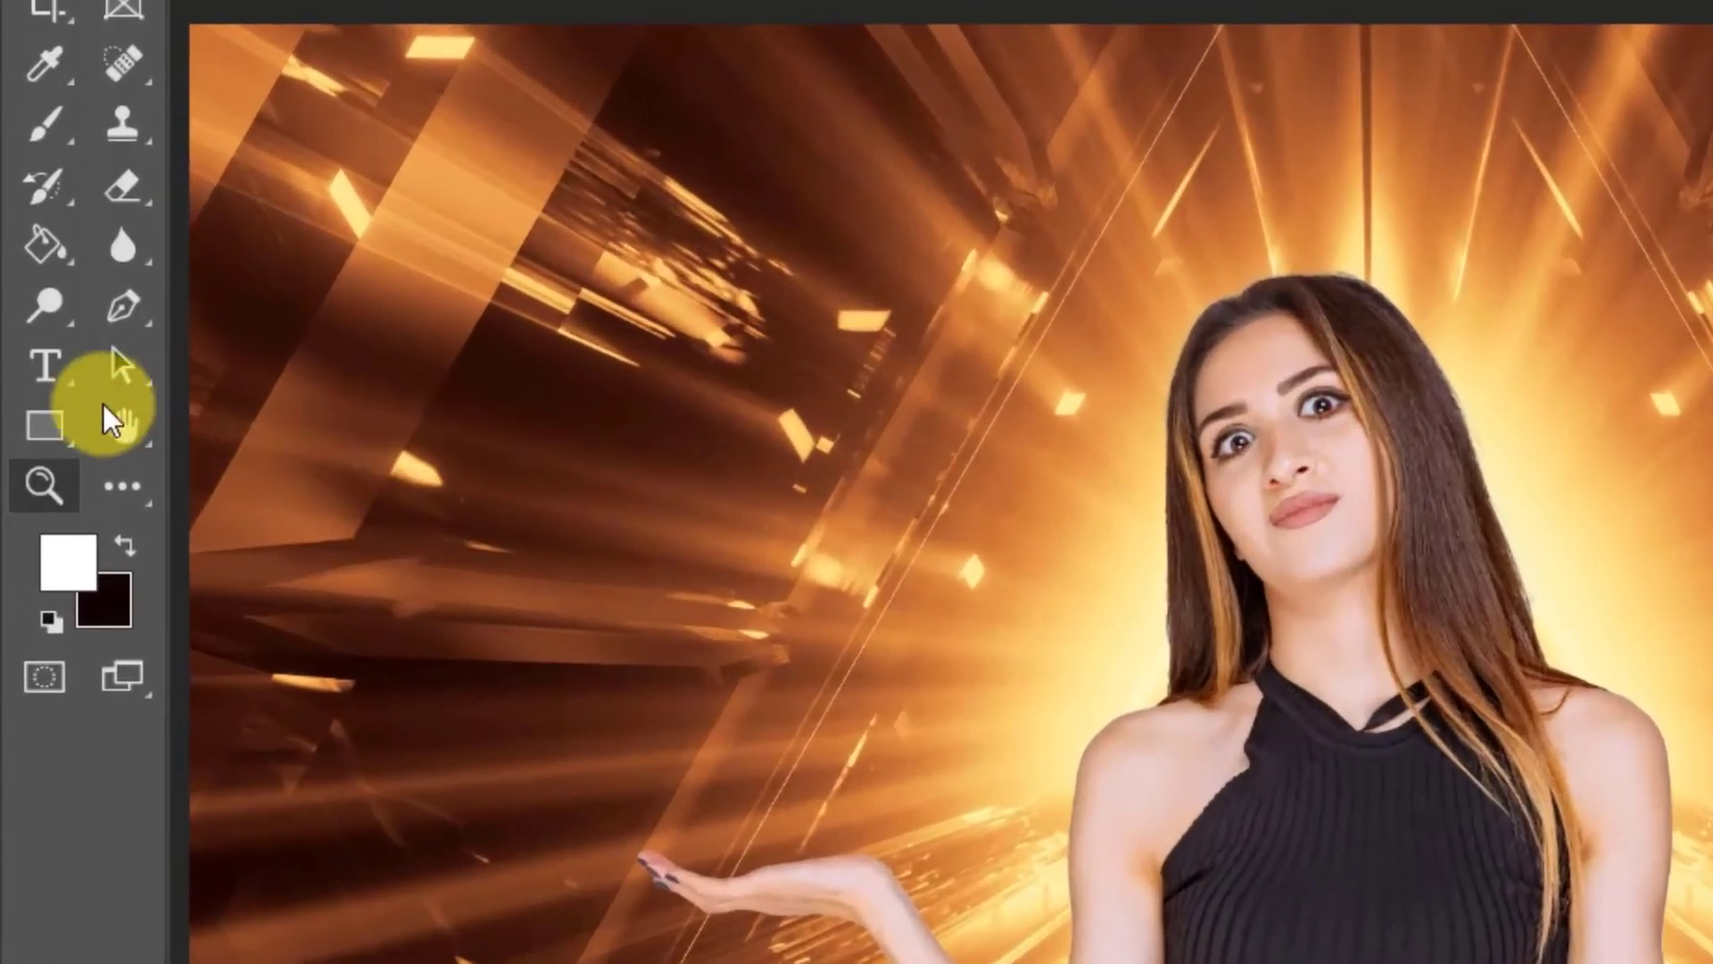
Sample a very dark brown from the background's dark area beside the woman as the foreground color for the text
click(53, 360)
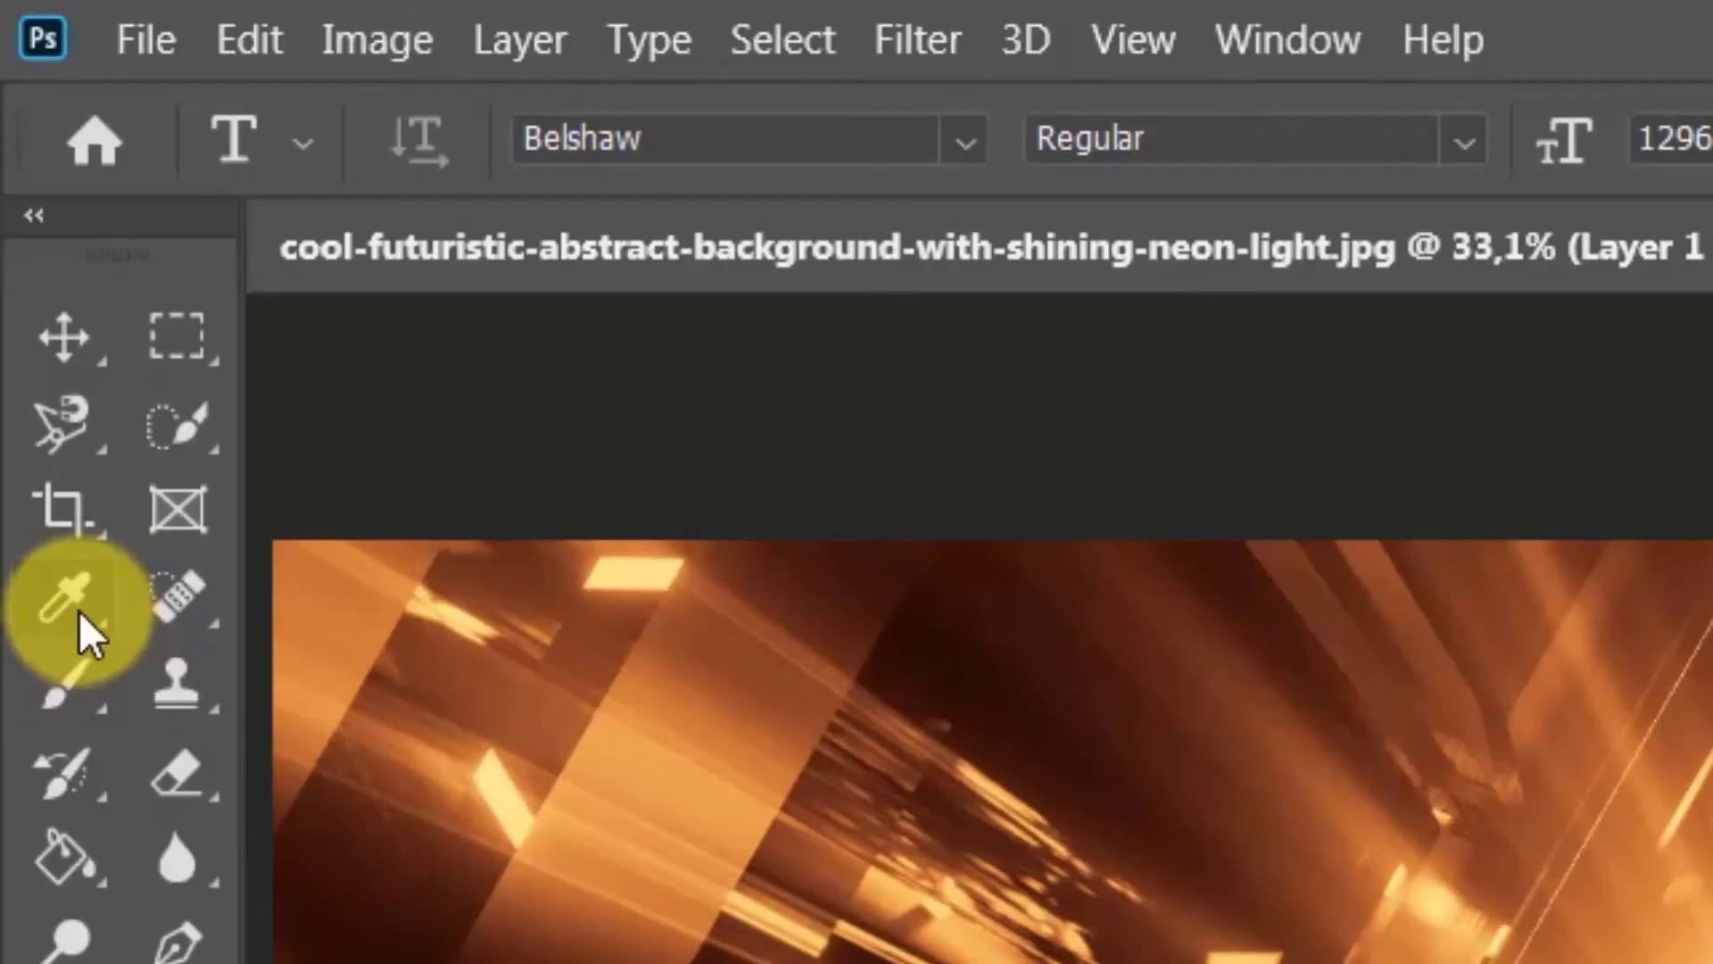
click(73, 593)
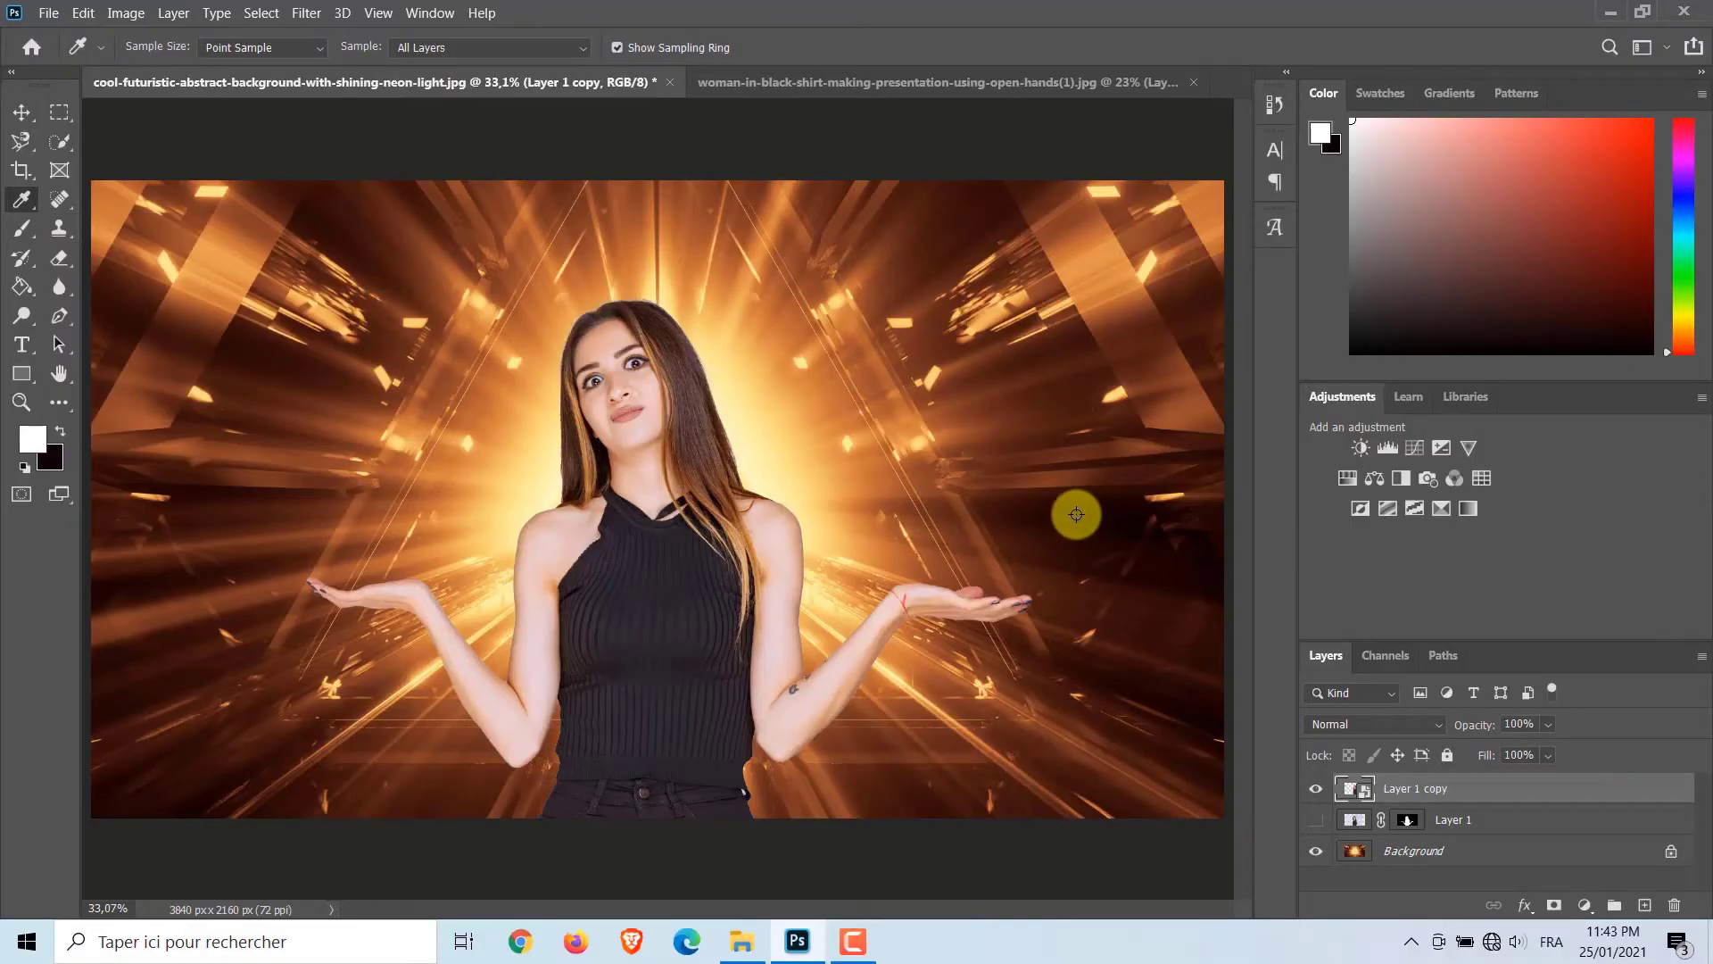
click(1076, 514)
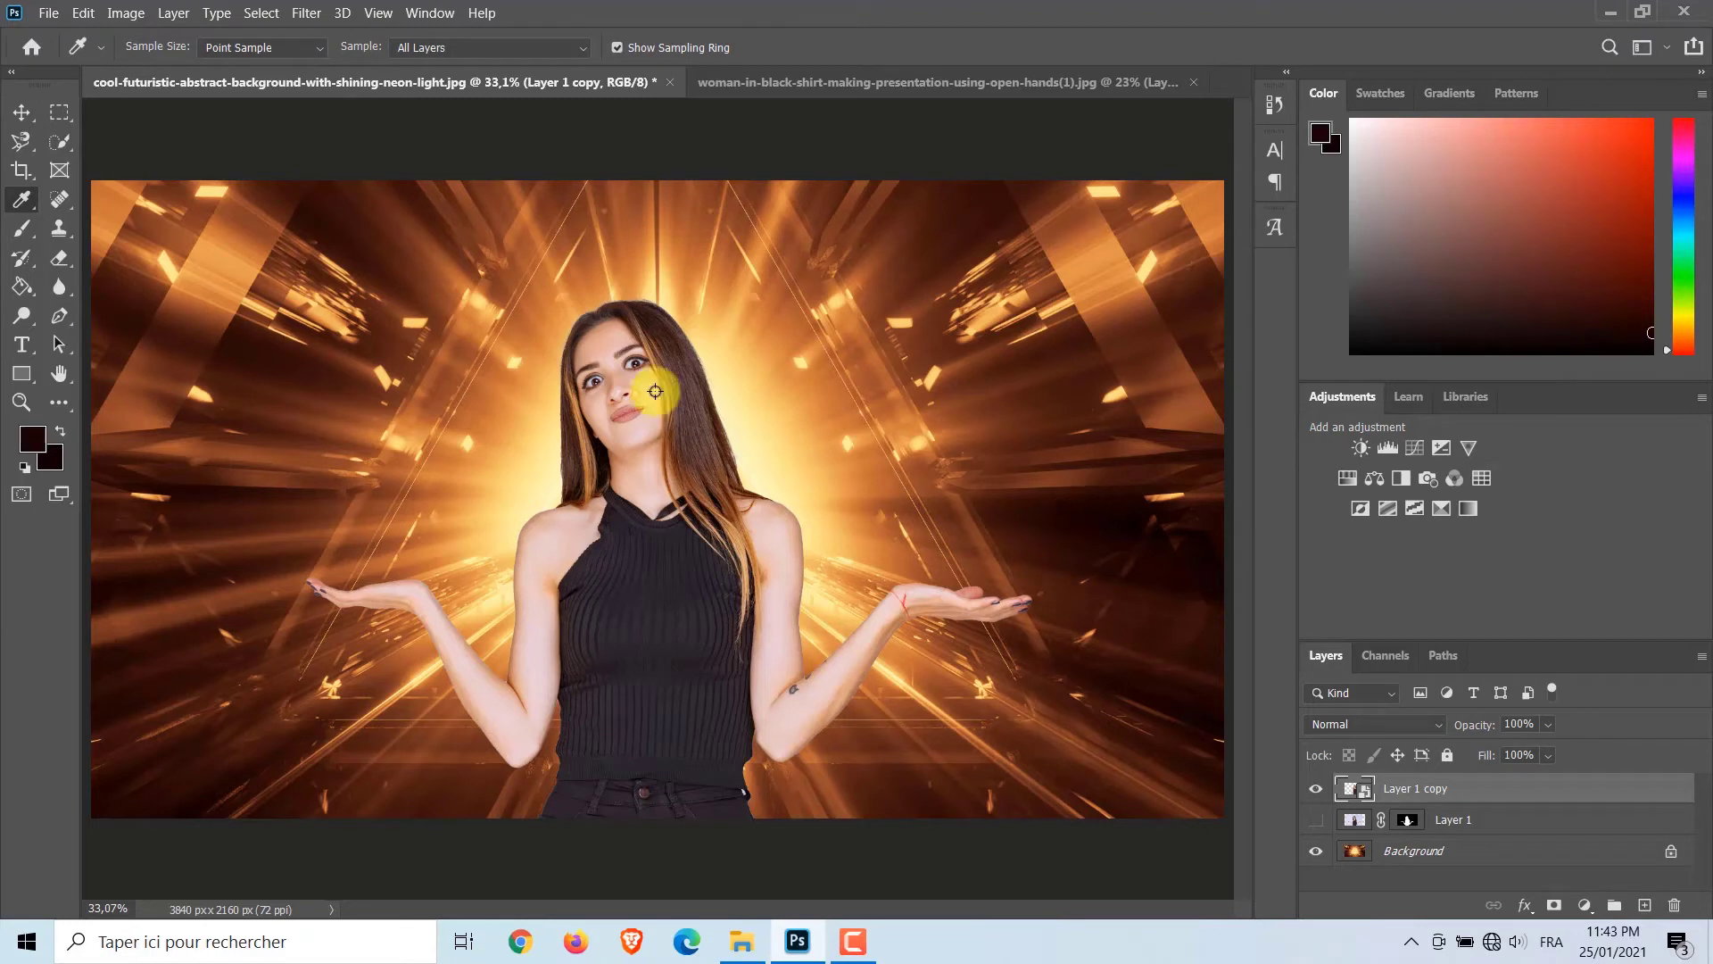
click(319, 47)
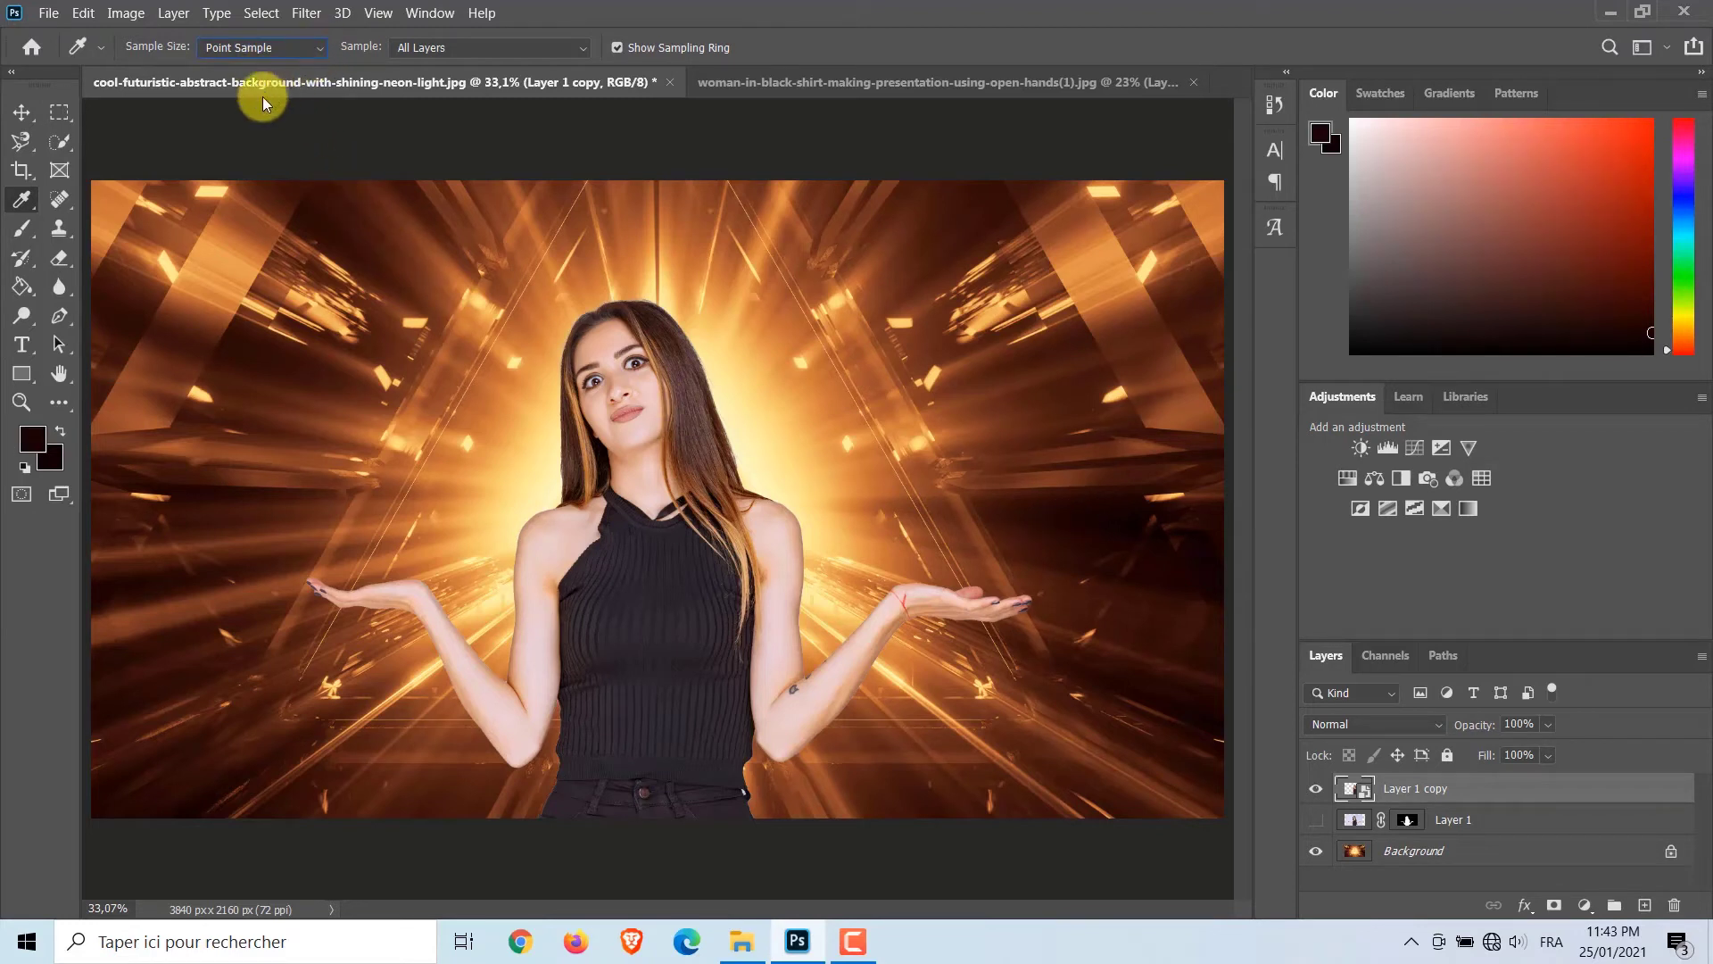
Add the letter "A" as dark brown text in Belshaw Regular at 1296 pt over the woman's arm and commit it
click(25, 347)
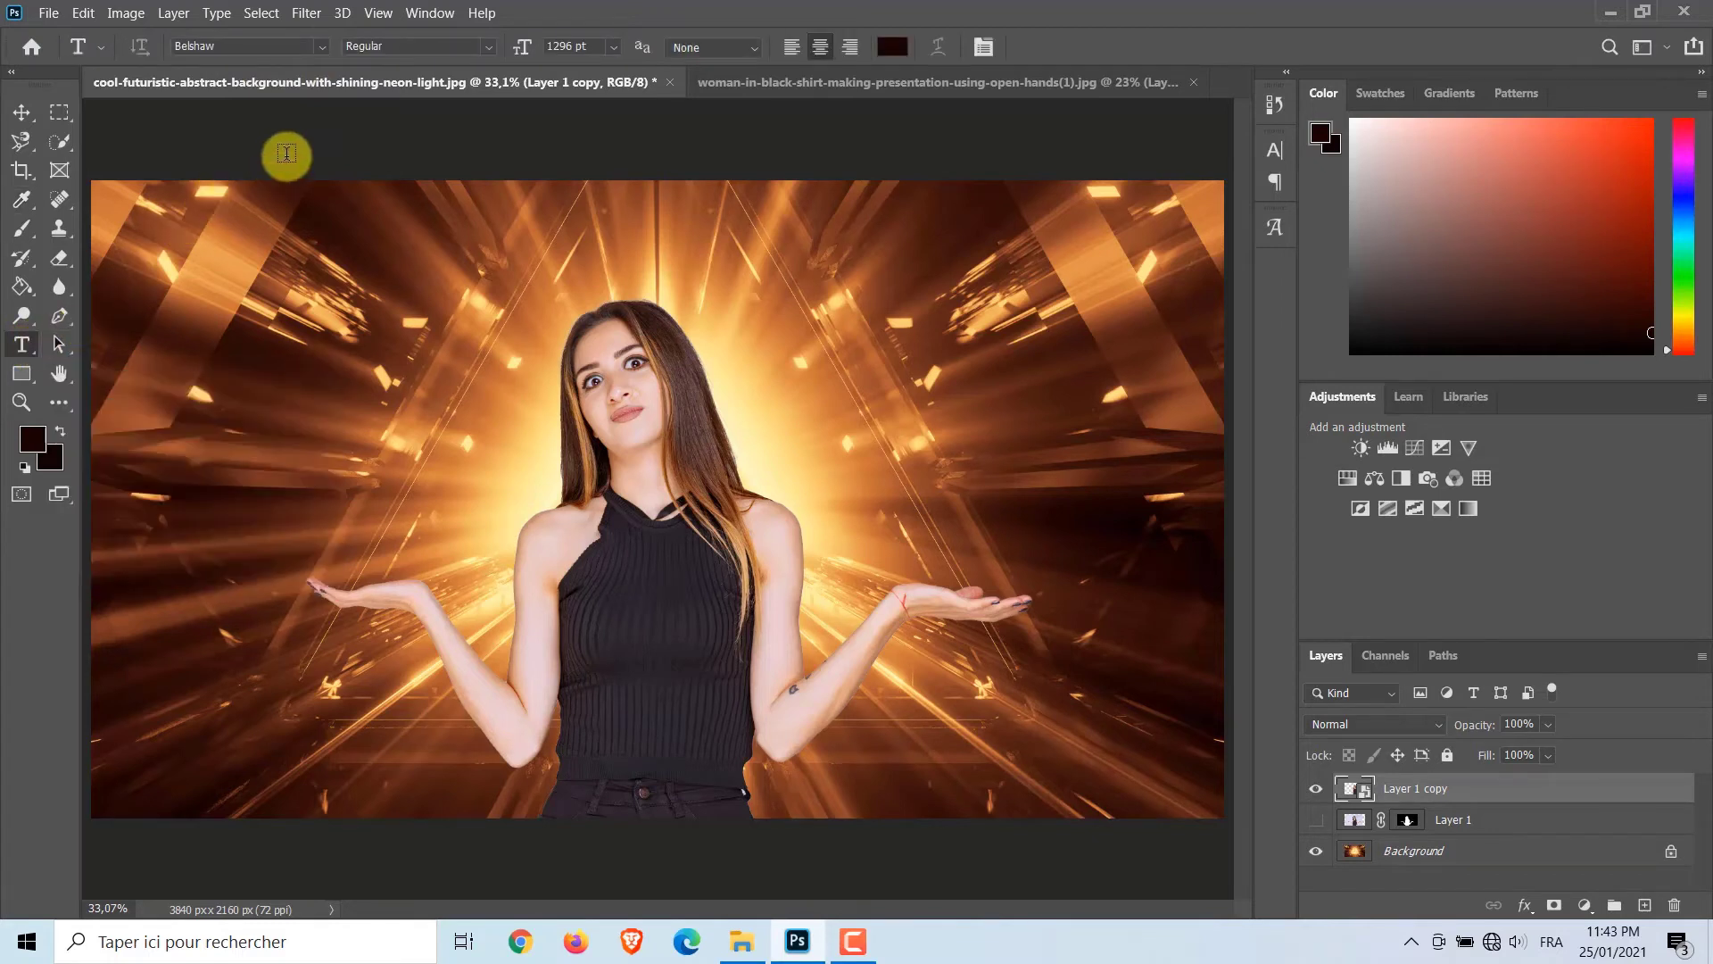
click(234, 48)
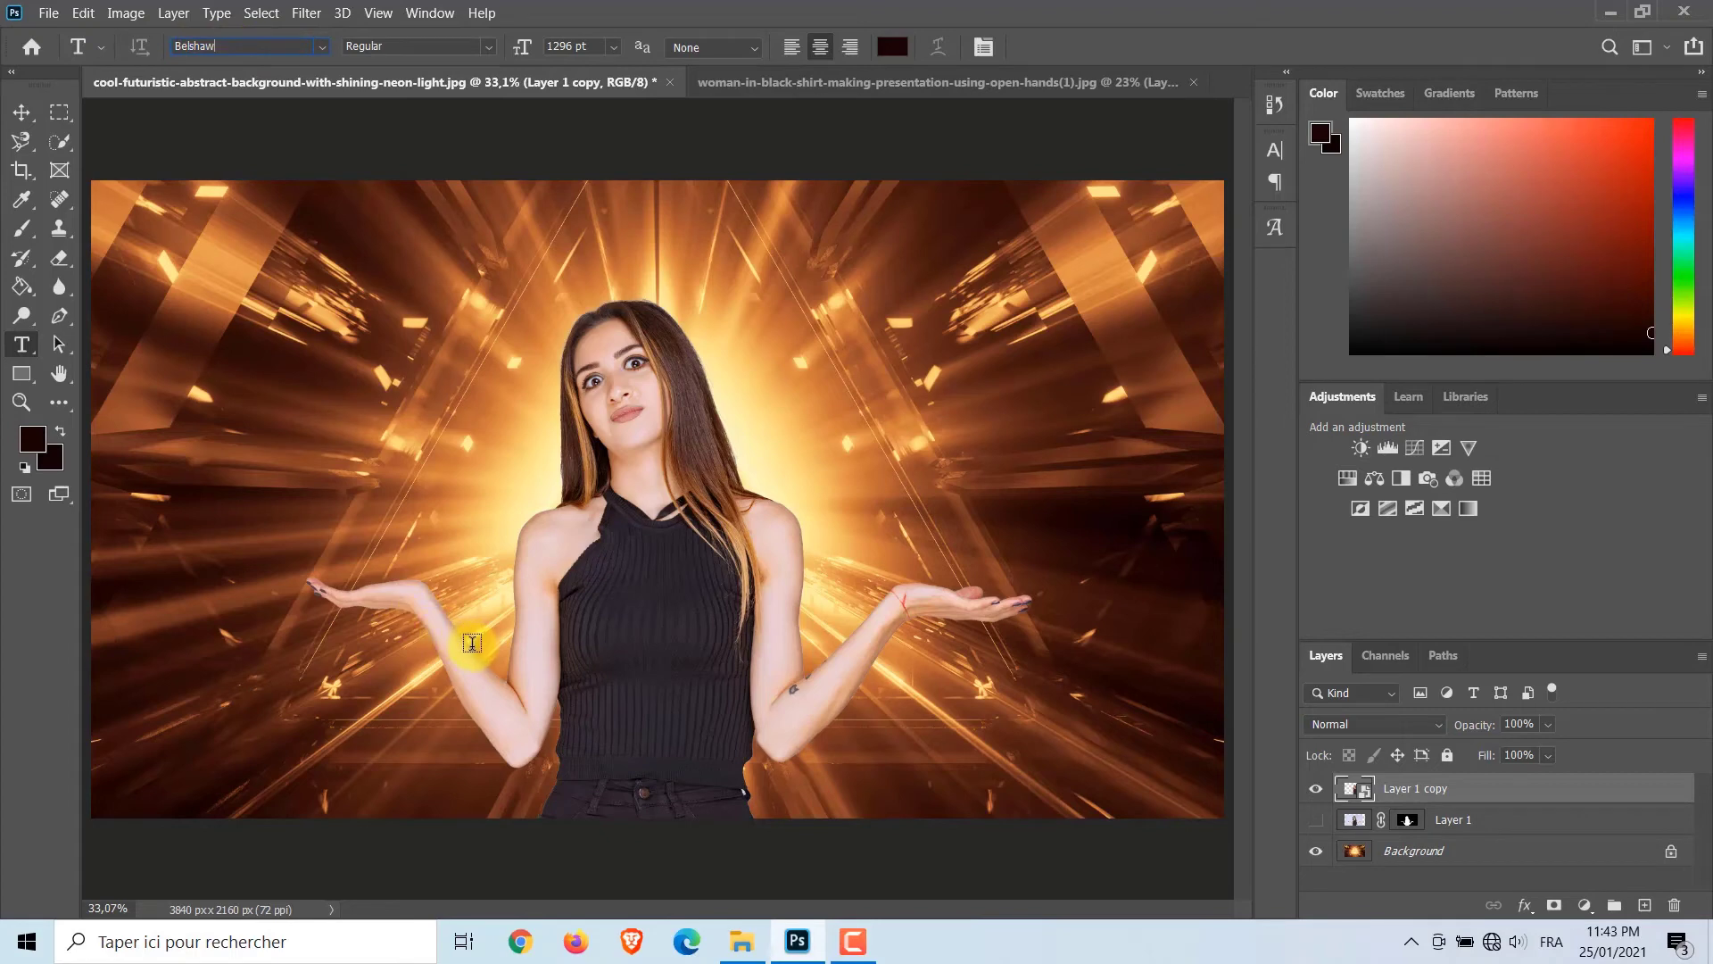
click(474, 644)
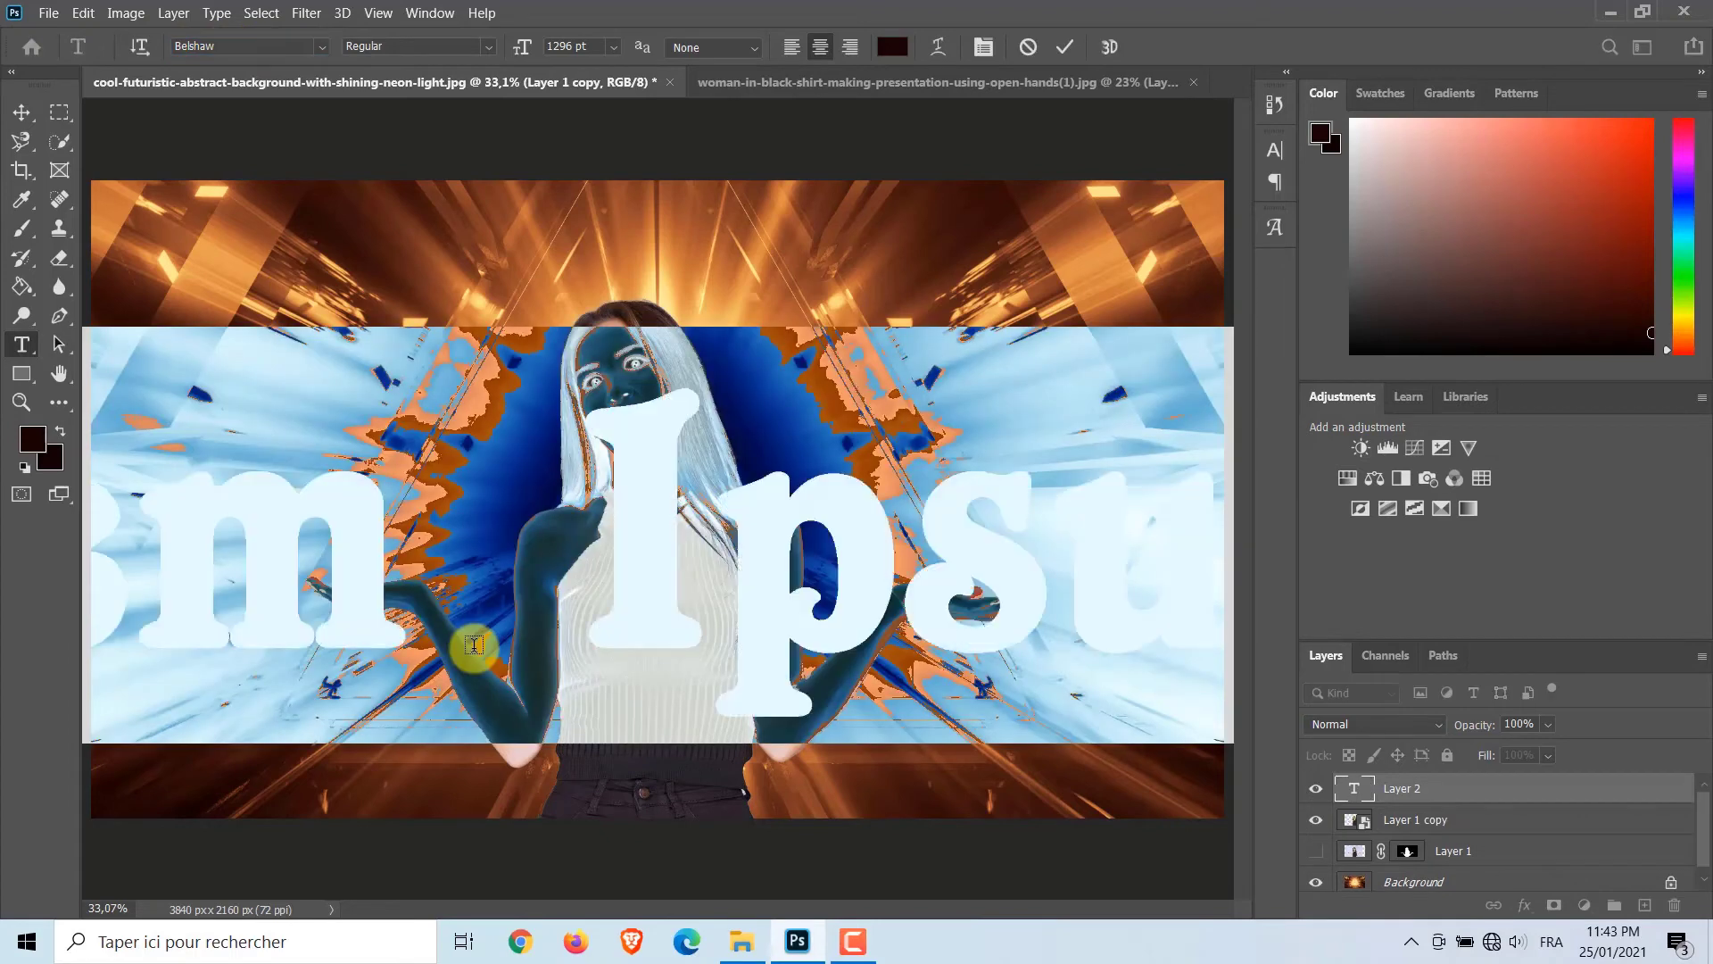
text(A)
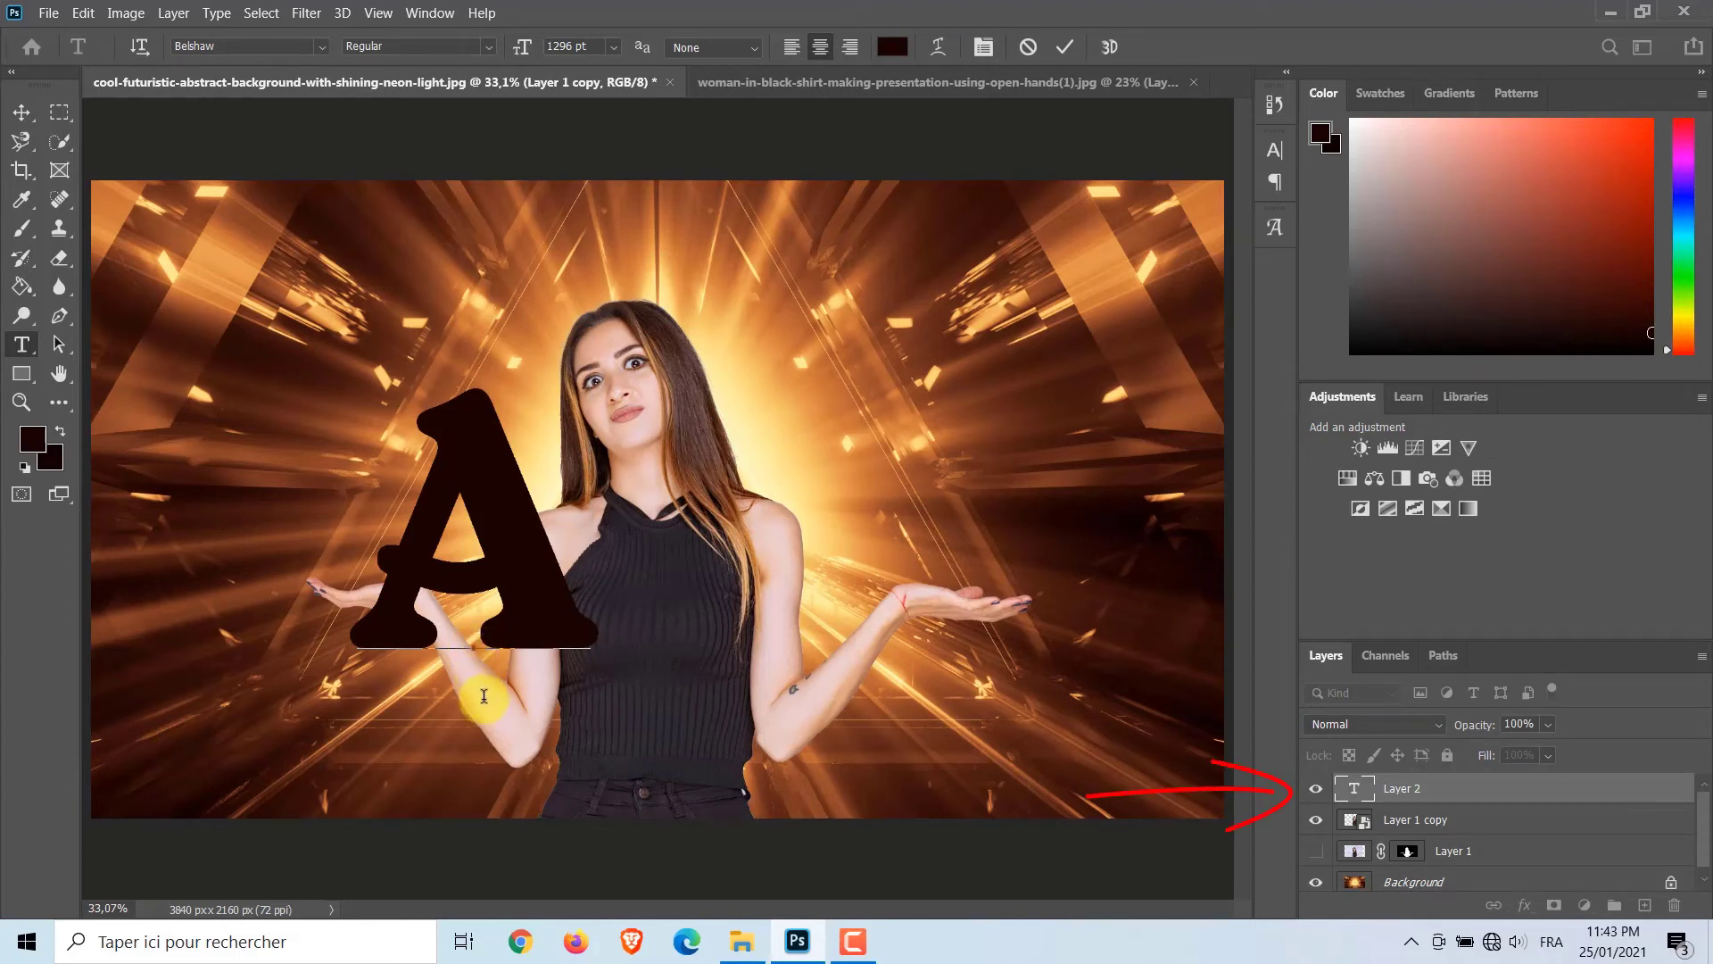
click(1354, 789)
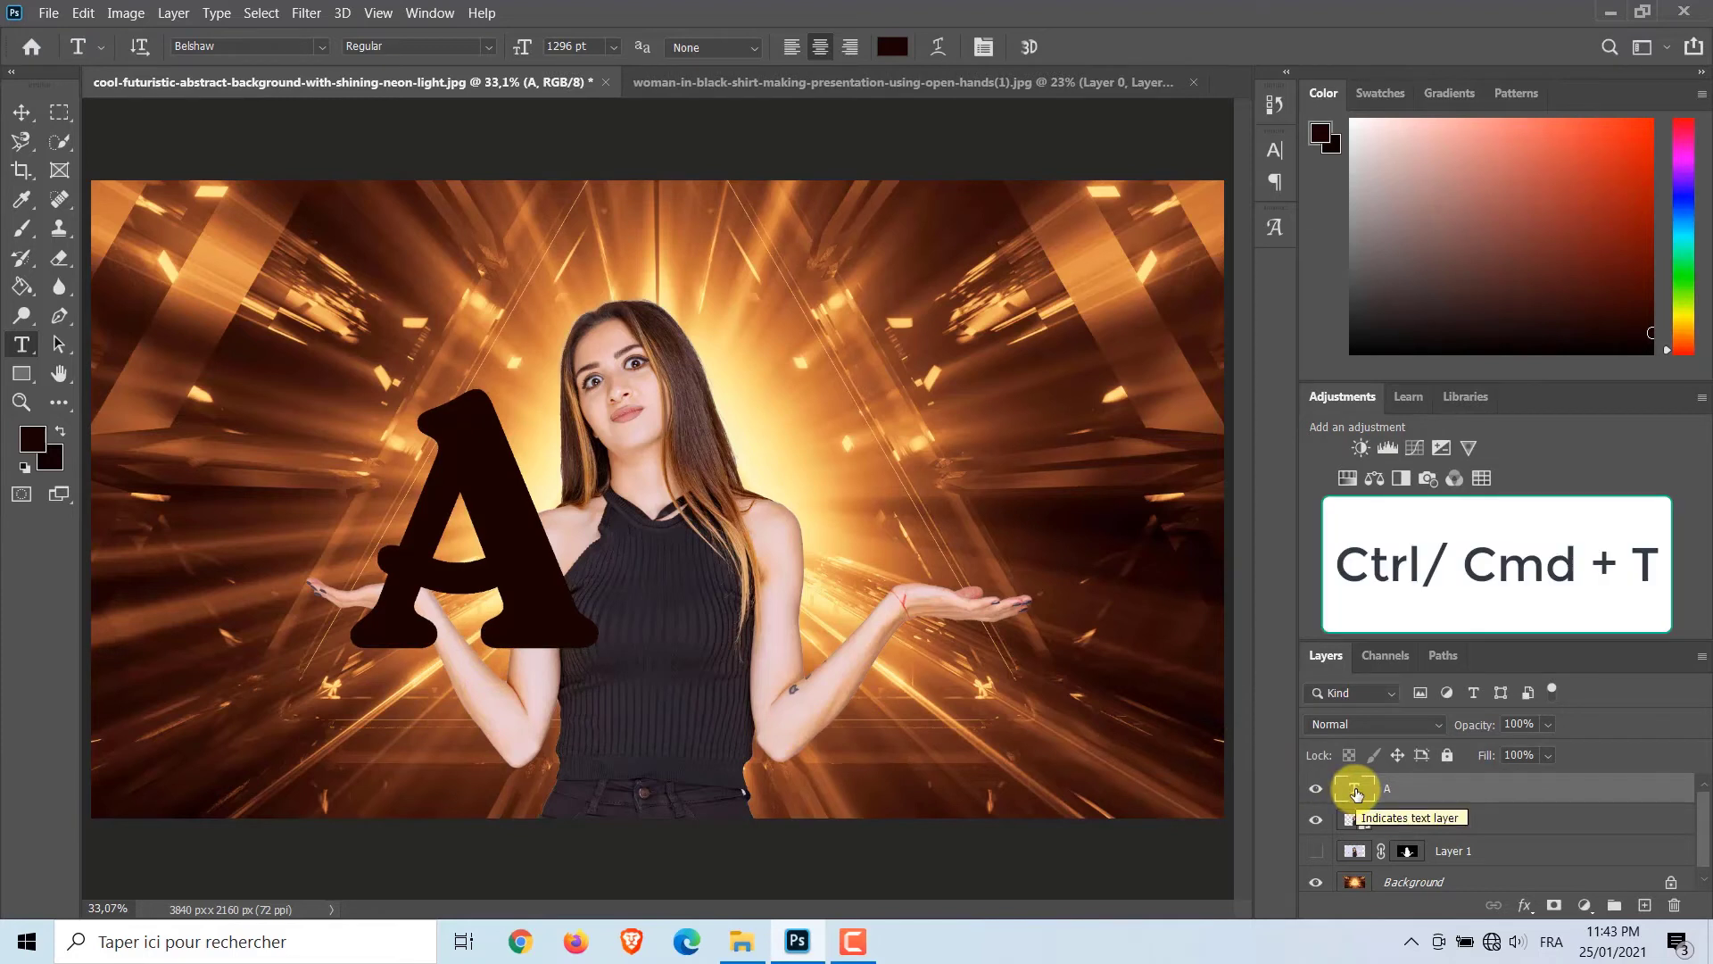
Scale the letter A to about 224%, center it over the woman with its opacity reduced to 82%, and commit the transform
key(ctrl+t)
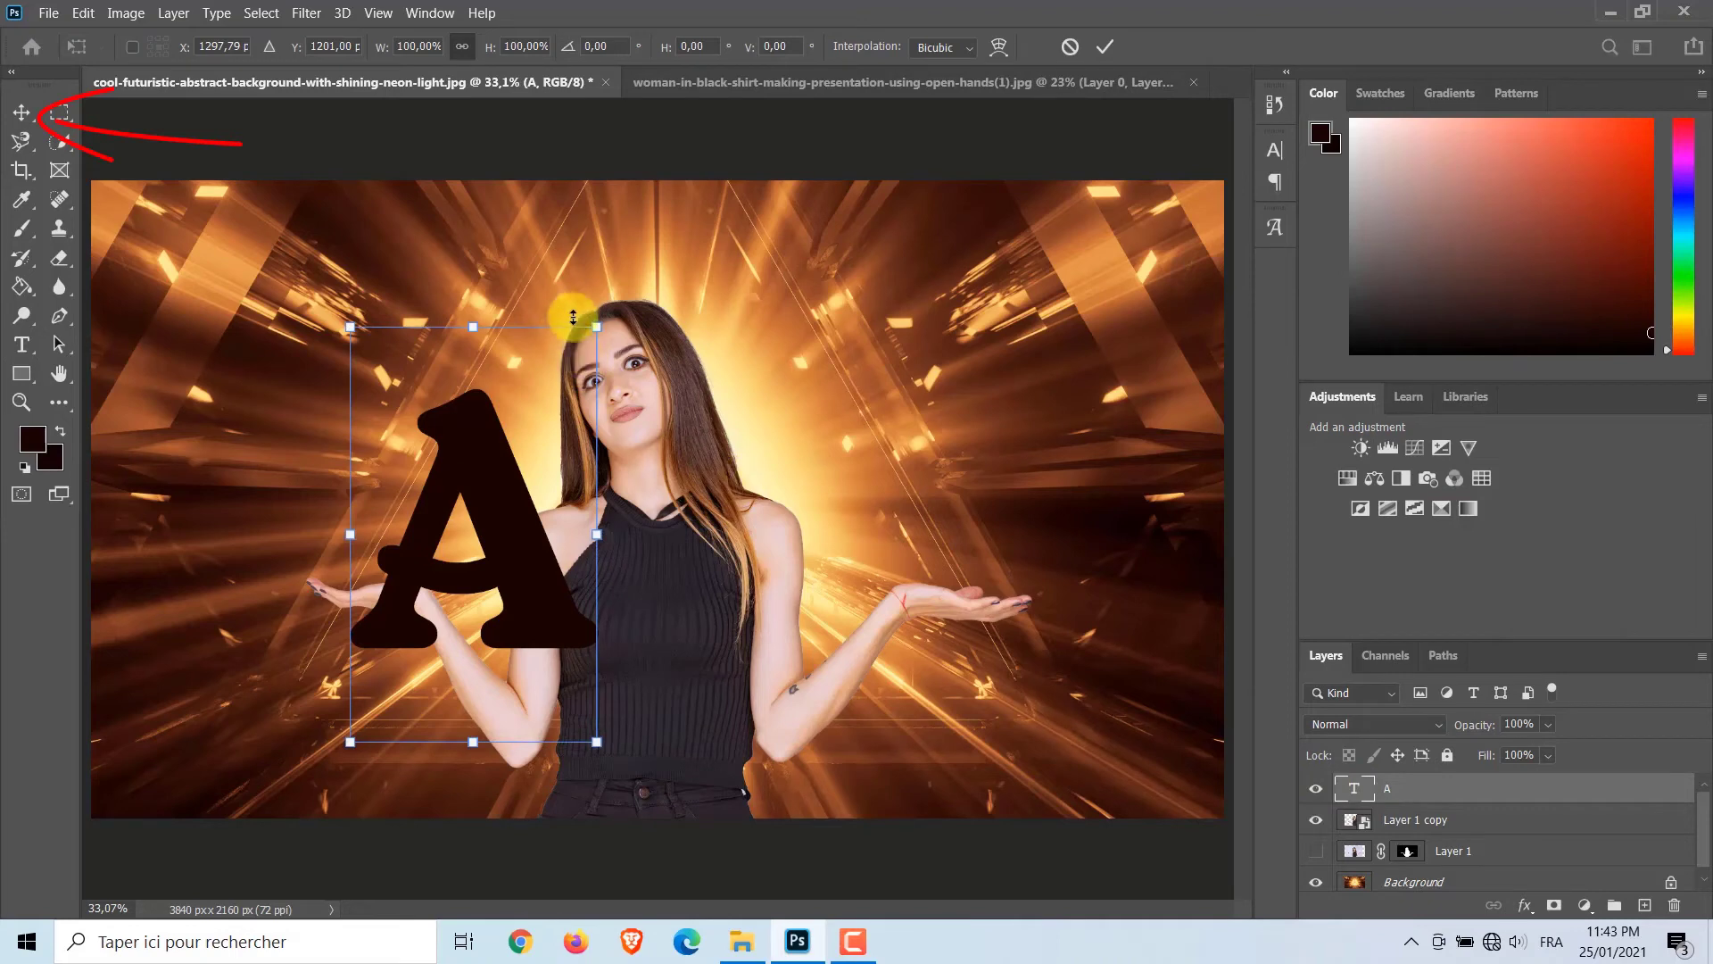
drag(596, 327, 713, 141)
drag(558, 402, 671, 517)
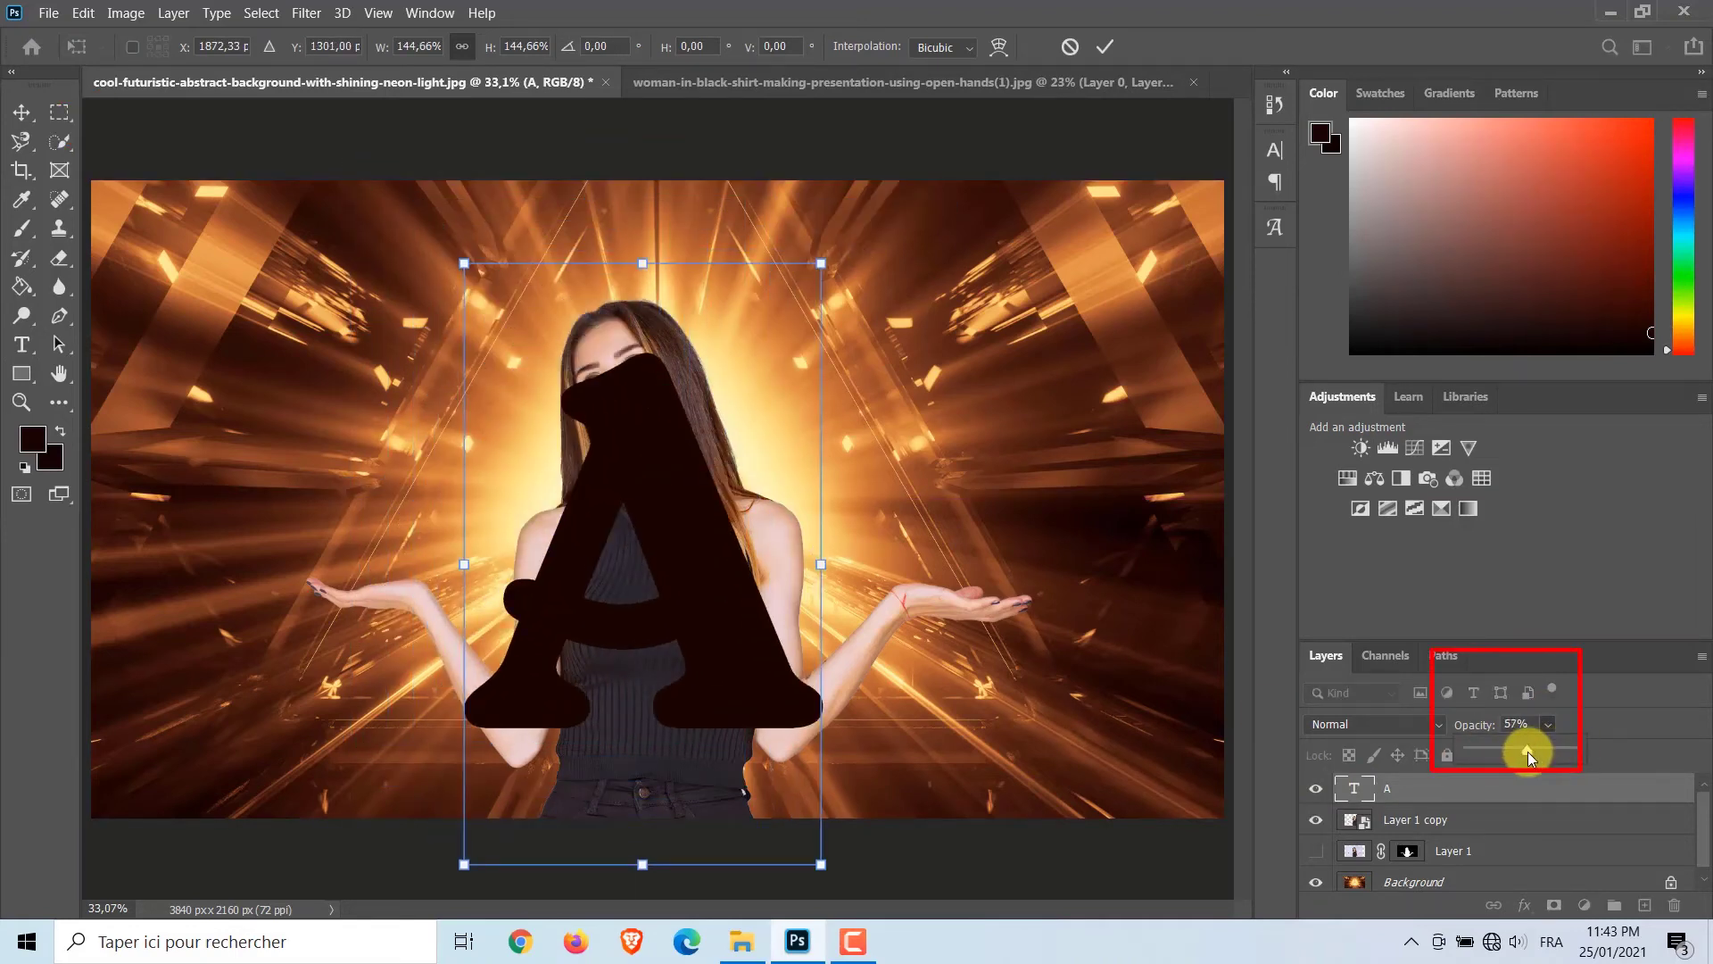
drag(1527, 752, 1555, 750)
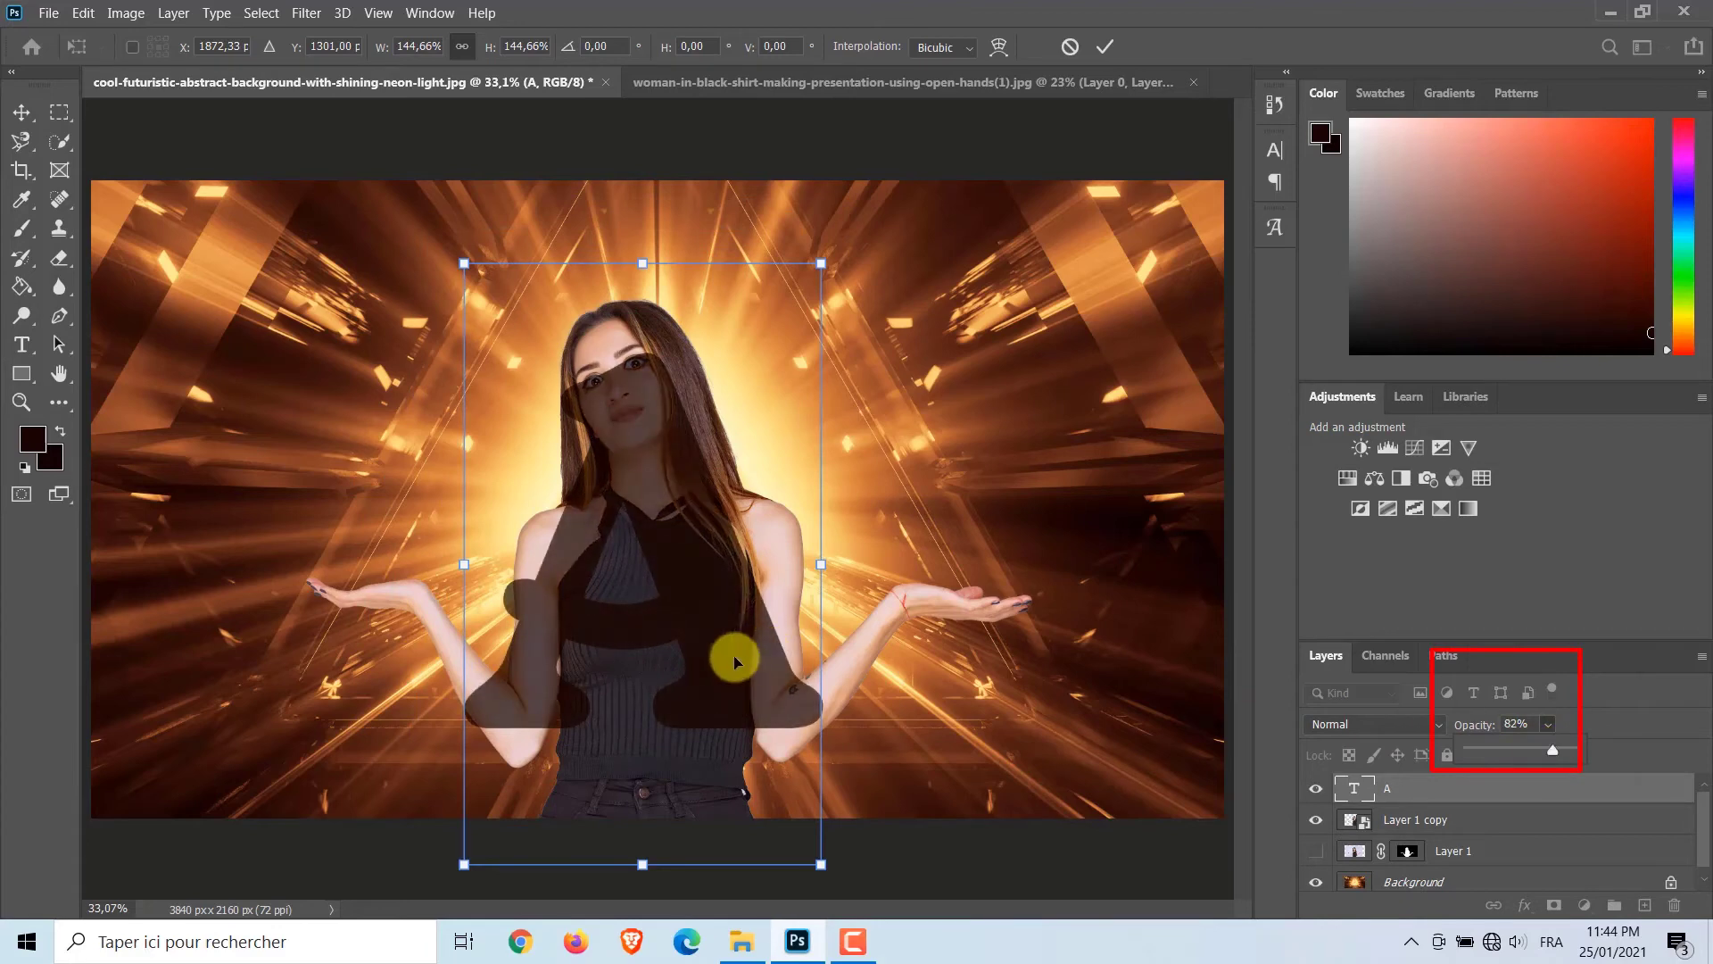
drag(821, 264, 871, 178)
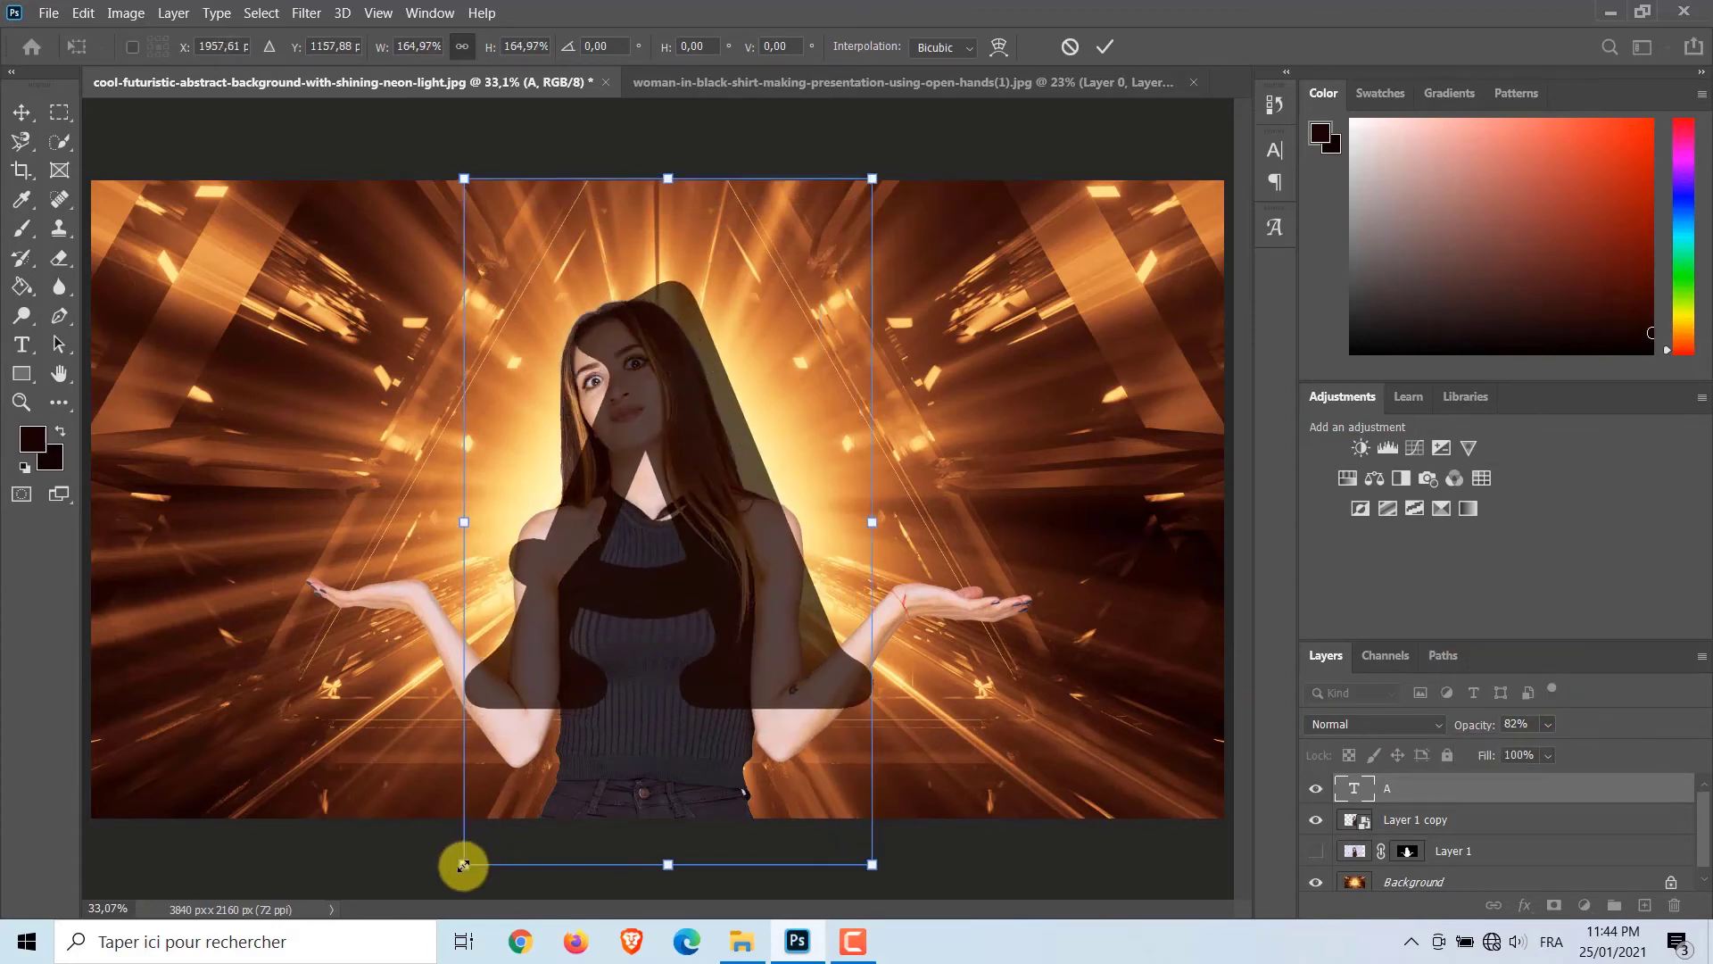
drag(464, 864, 313, 960)
drag(668, 617, 700, 542)
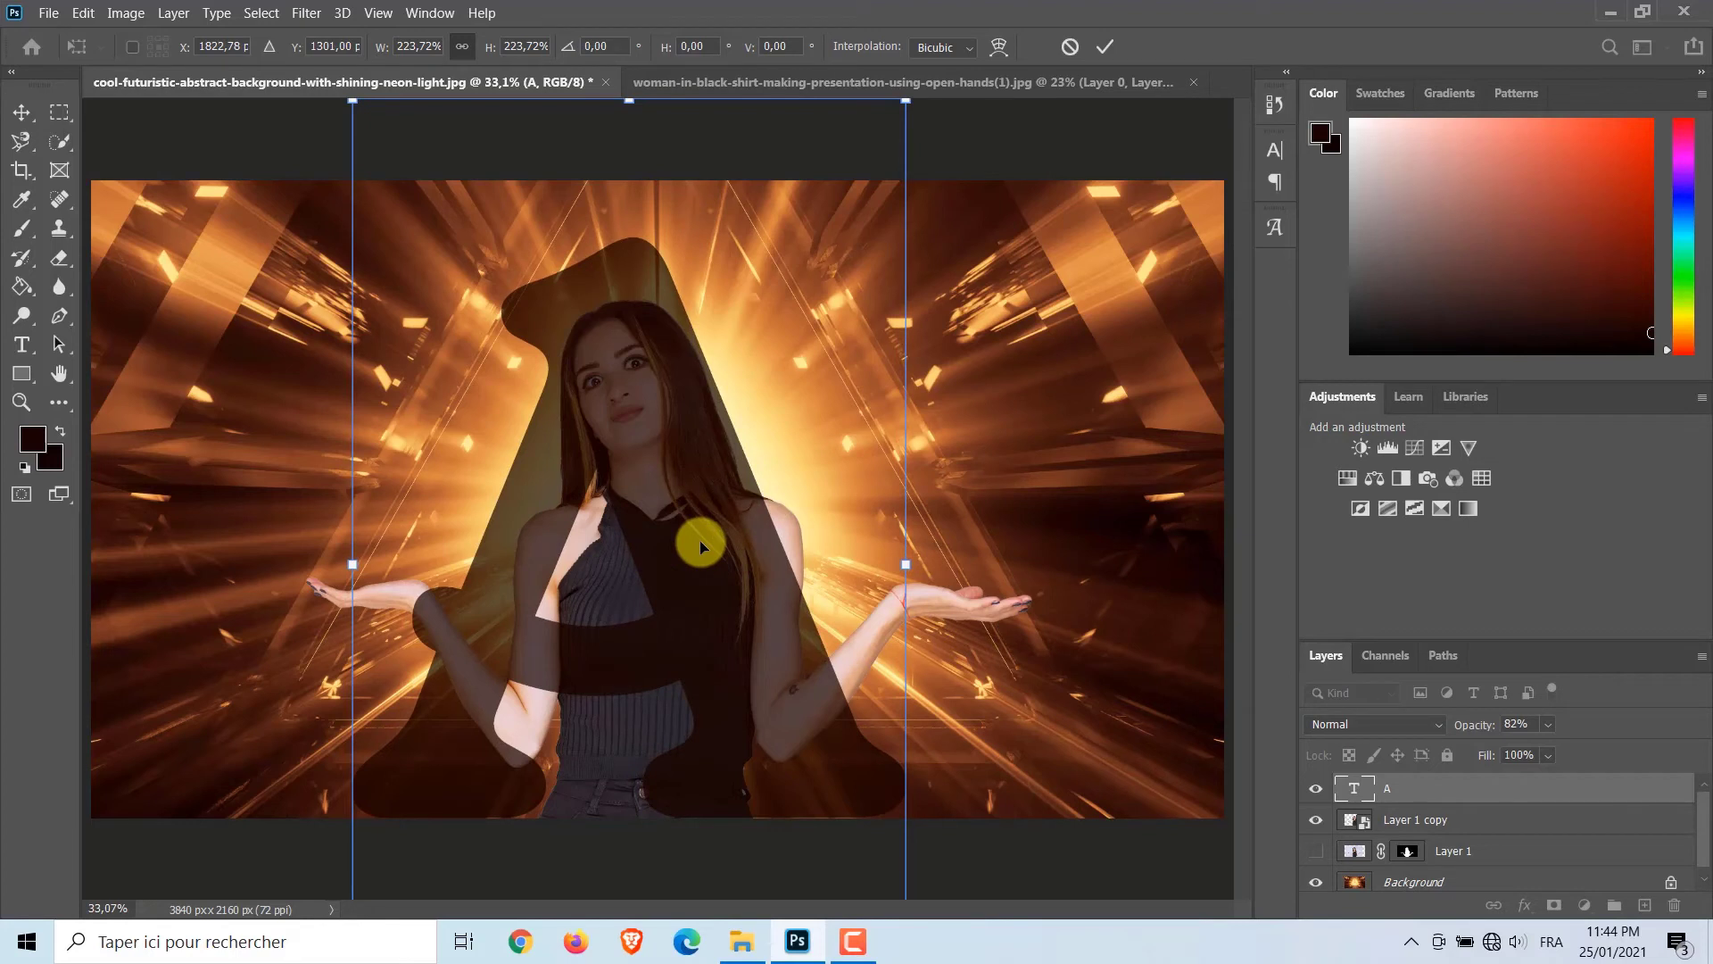
click(1103, 49)
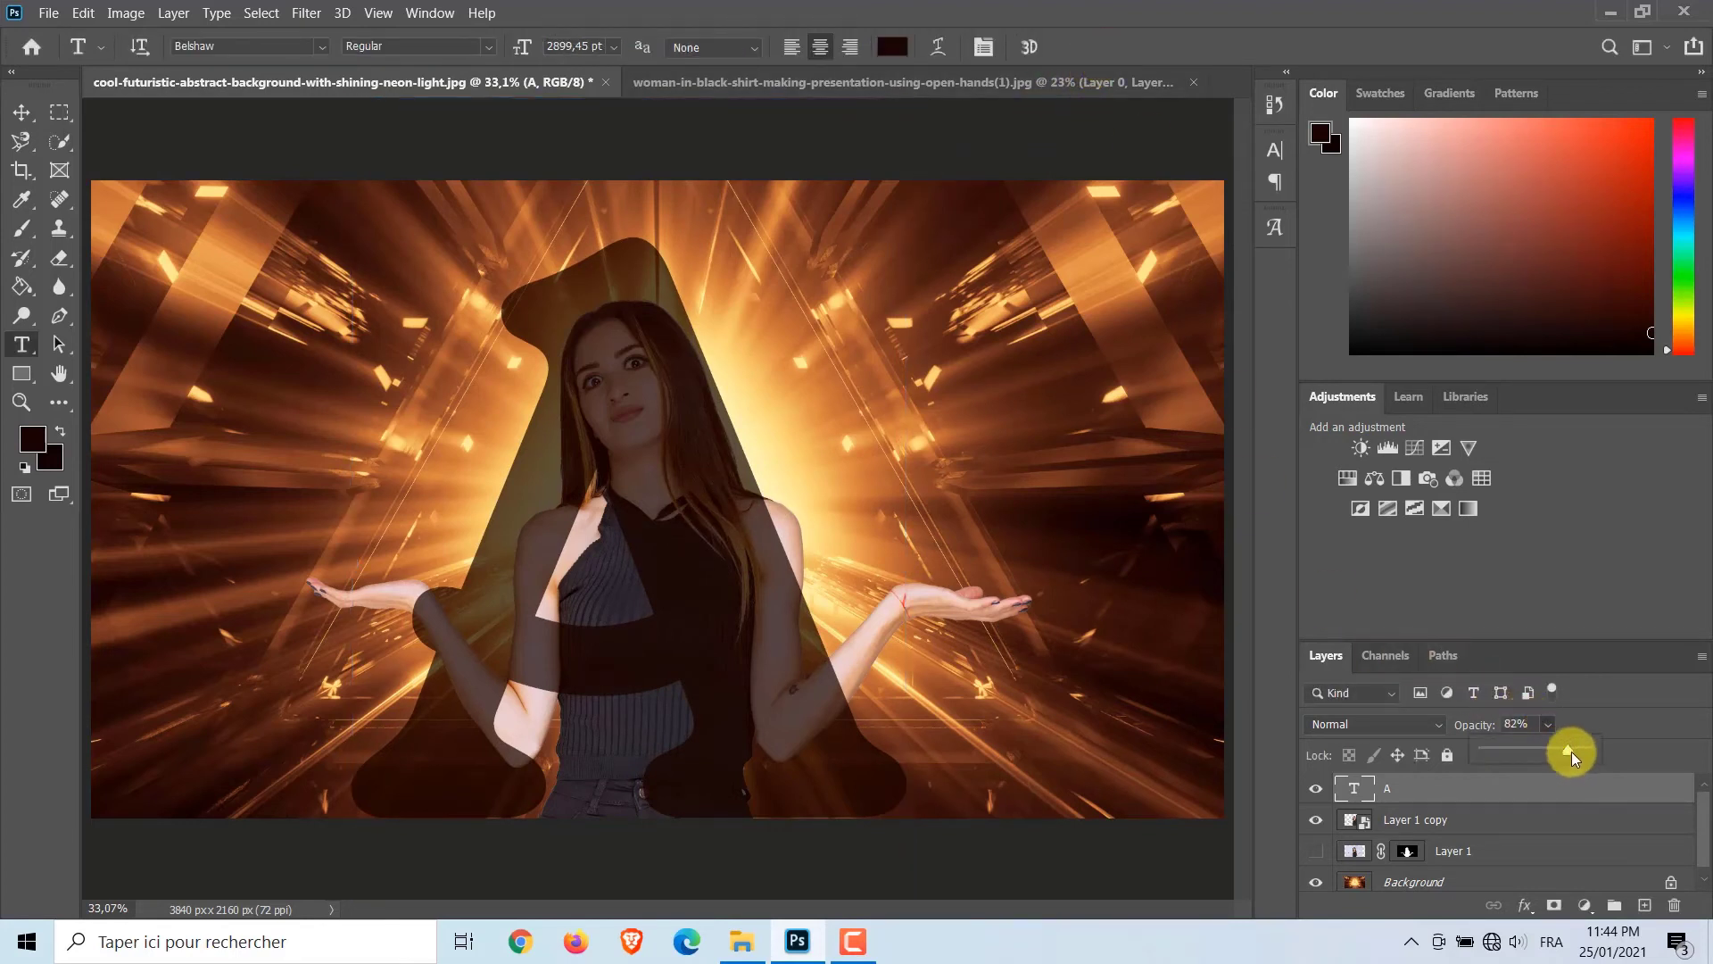
Set the letter A's opacity back to 100% and move the woman's Smart Object layer above the text layer
drag(1571, 752, 1604, 752)
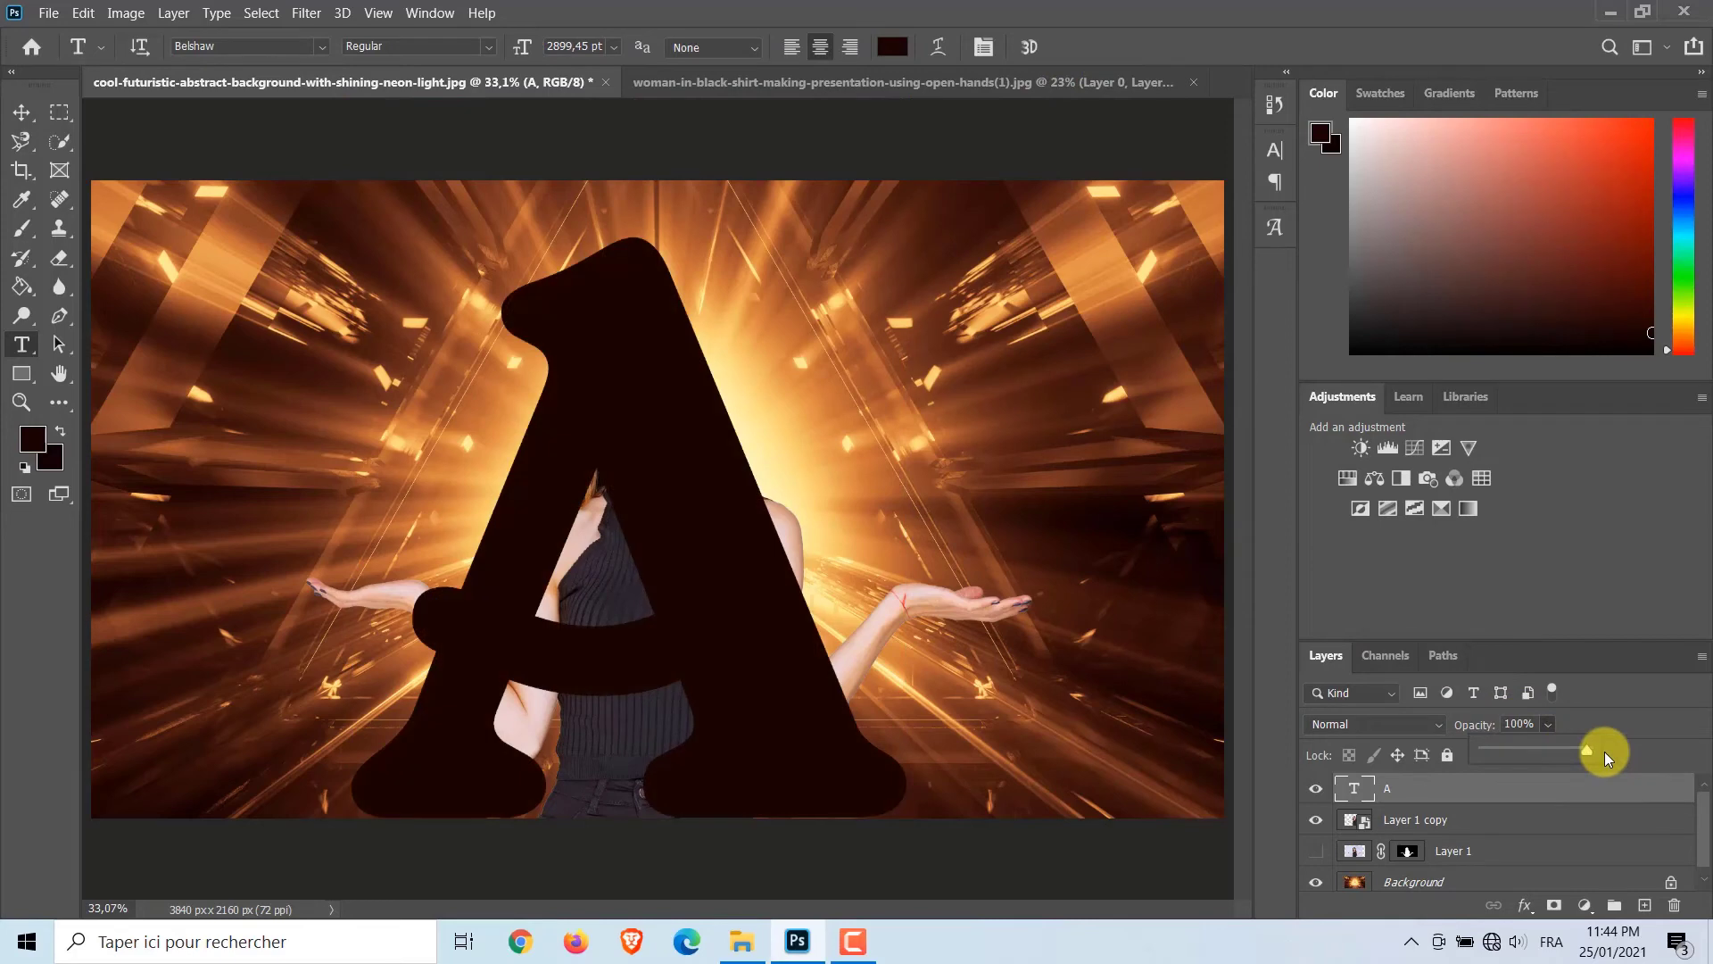
click(1545, 722)
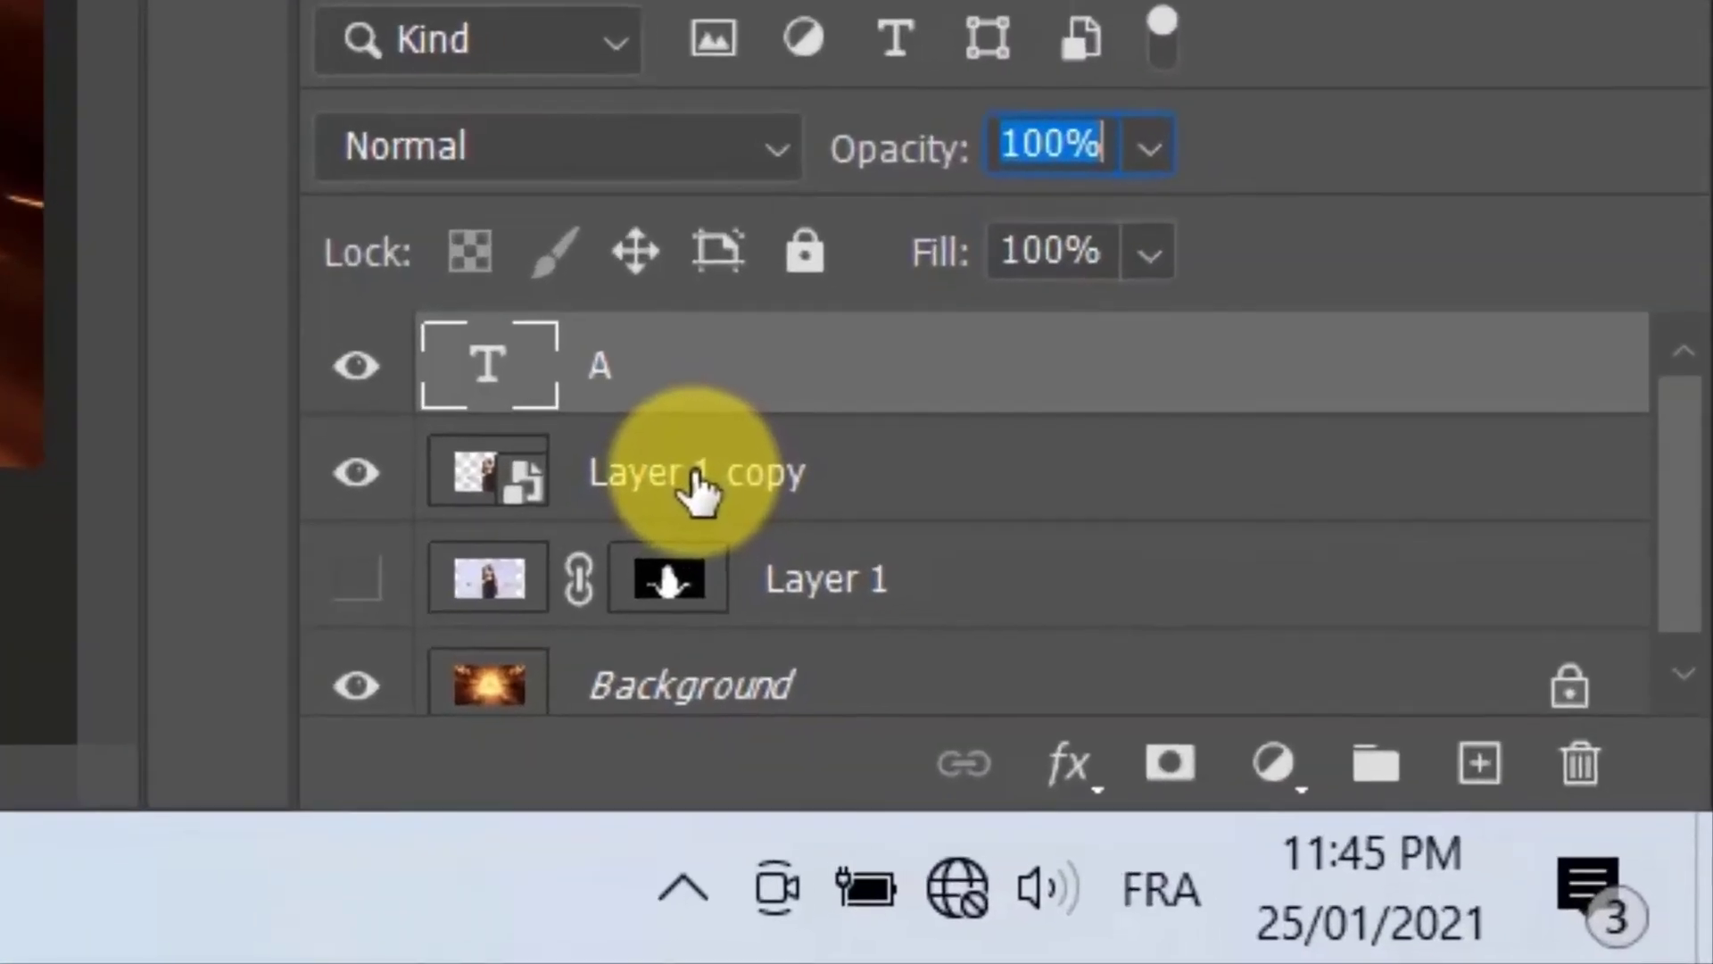
drag(697, 489, 676, 339)
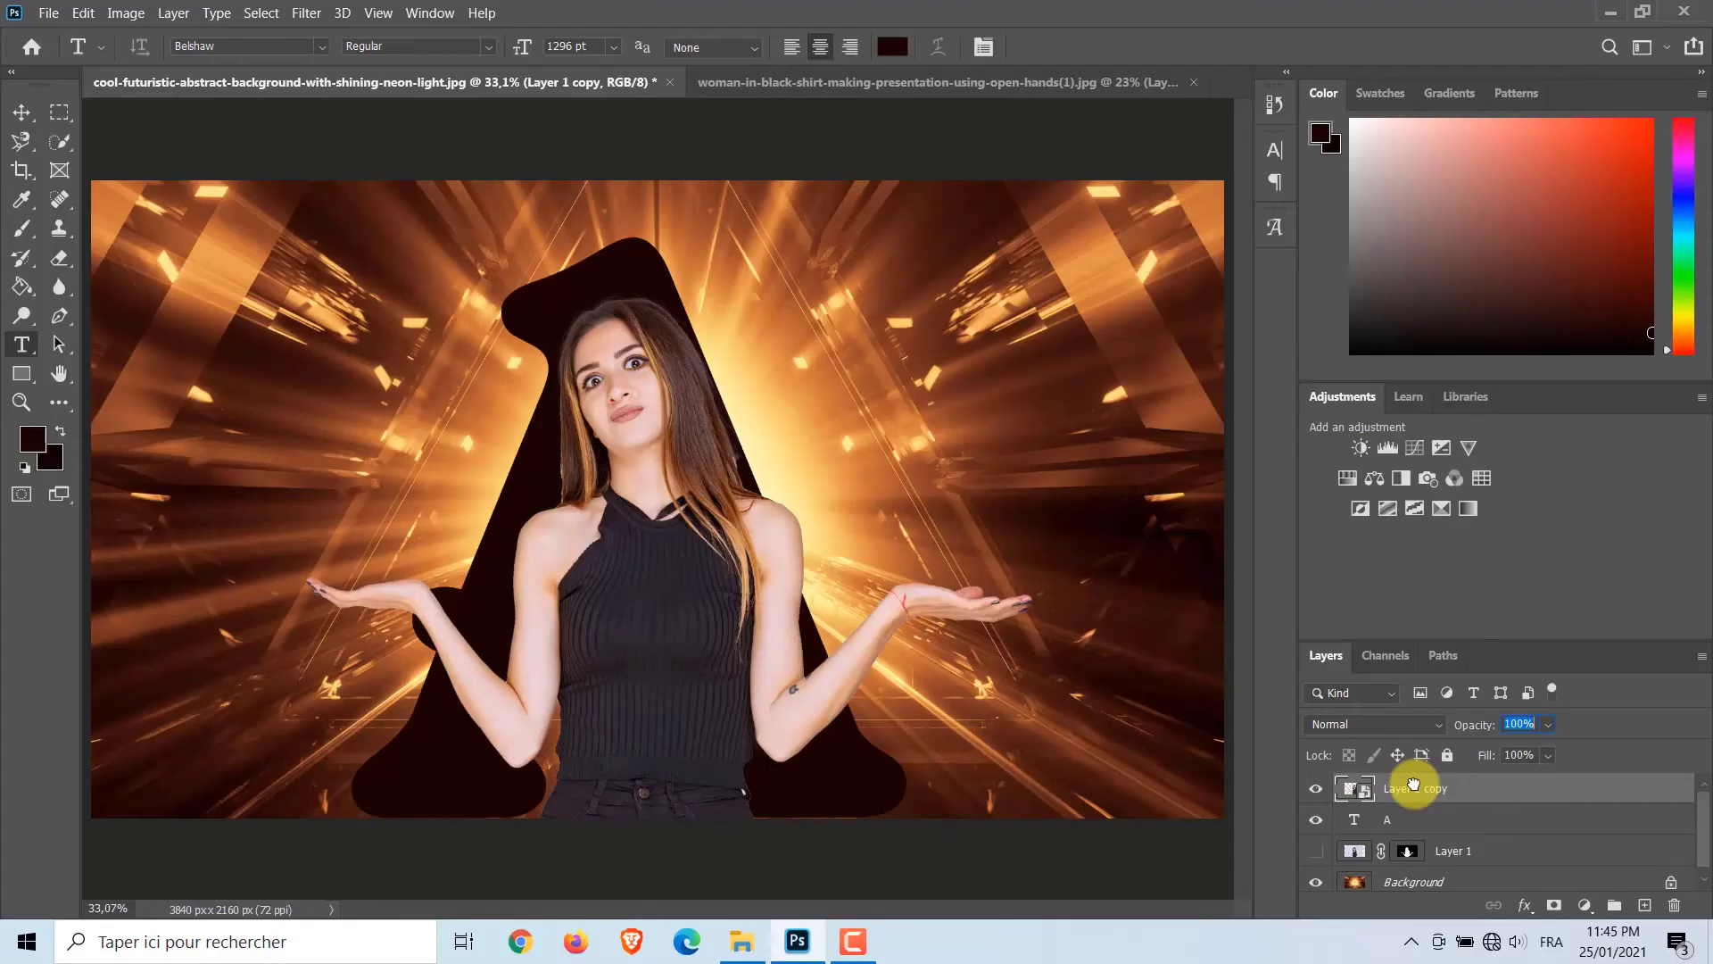
Load the letter A's pixels as a selection and use it to add a layer mask to the woman's Smart Object layer
right_click(1357, 817)
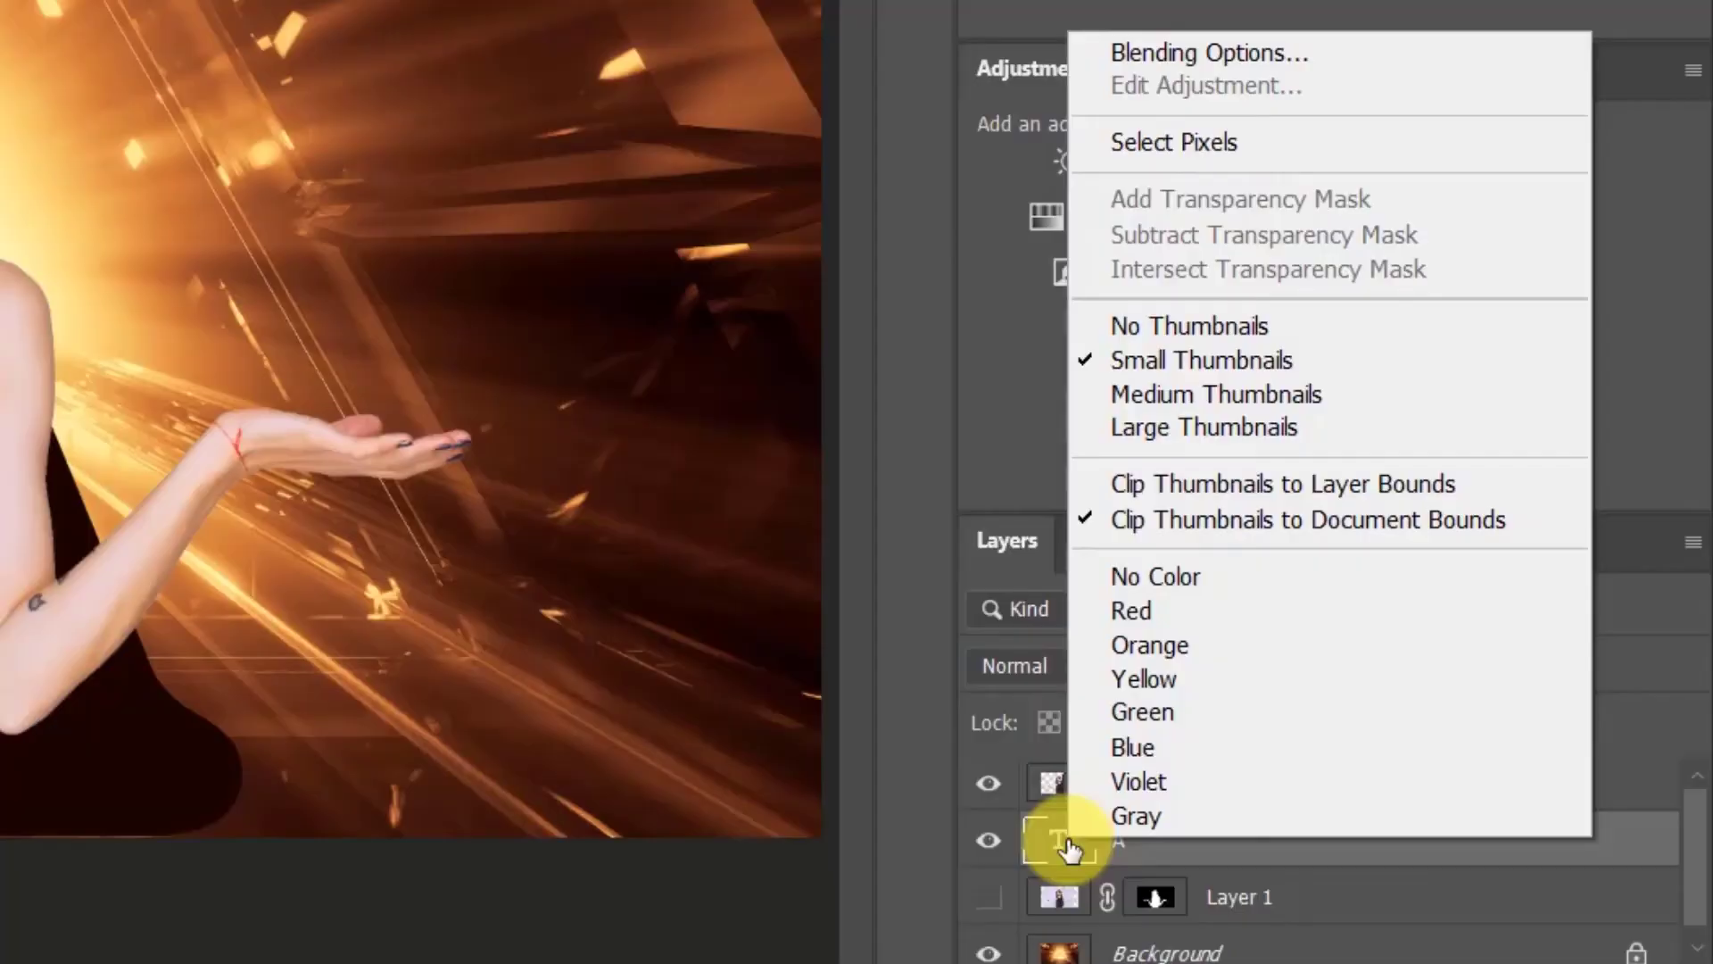
click(1160, 142)
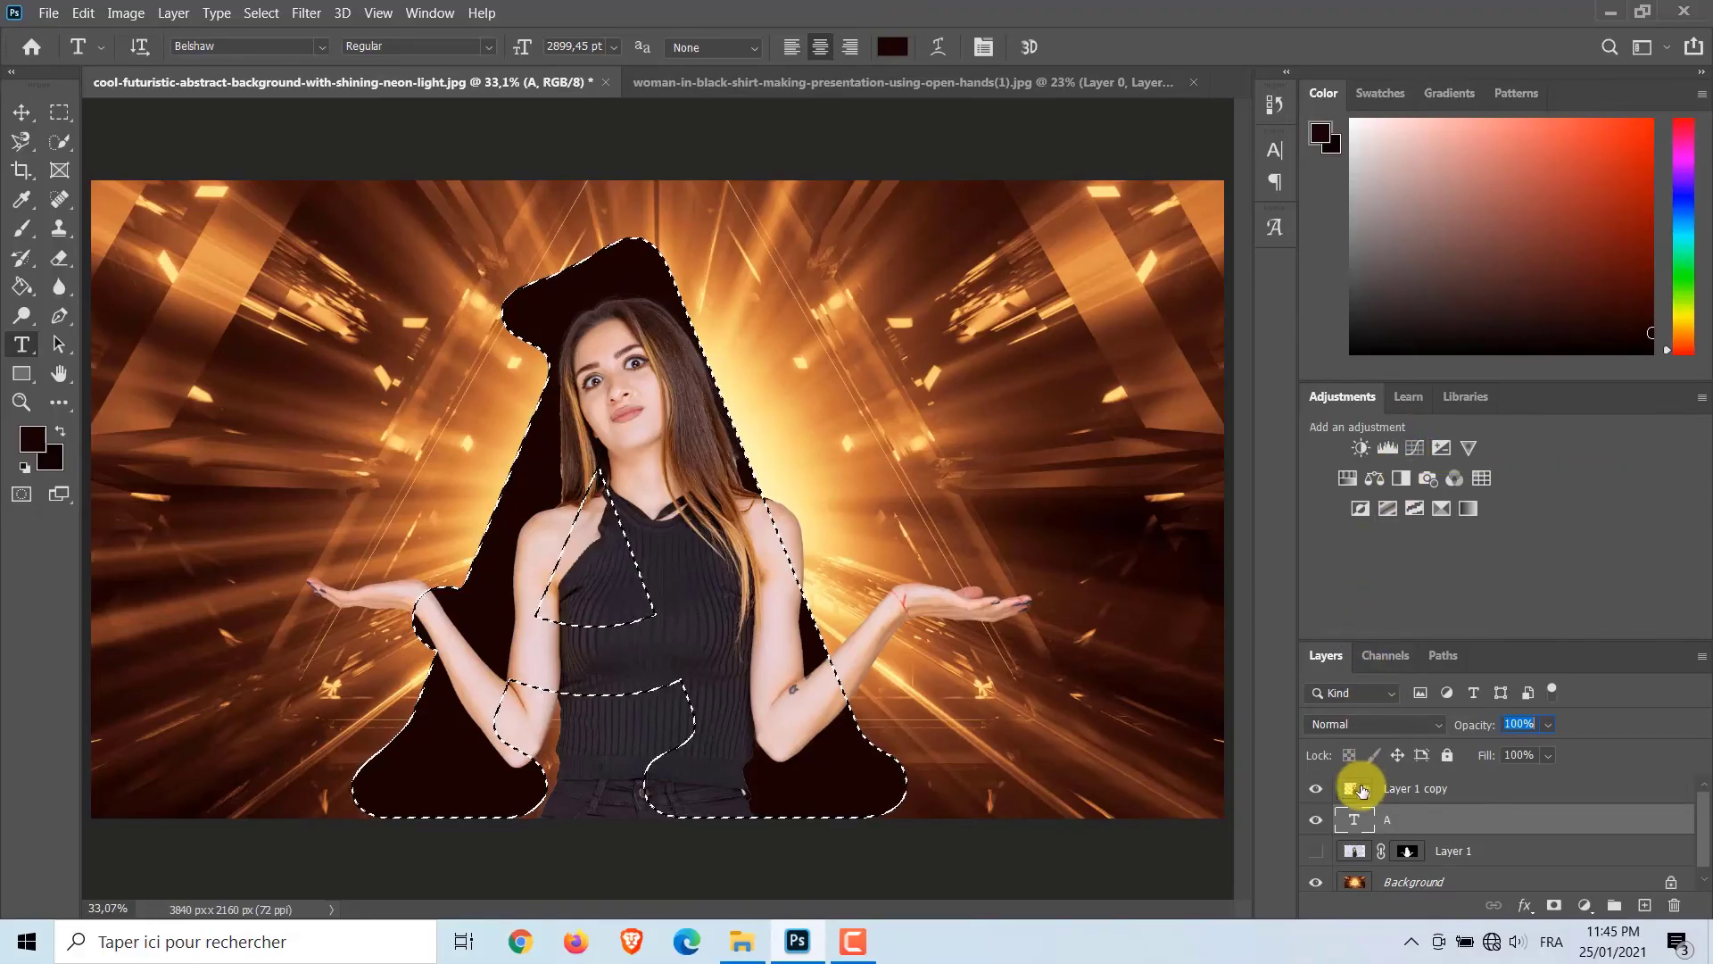
click(1361, 789)
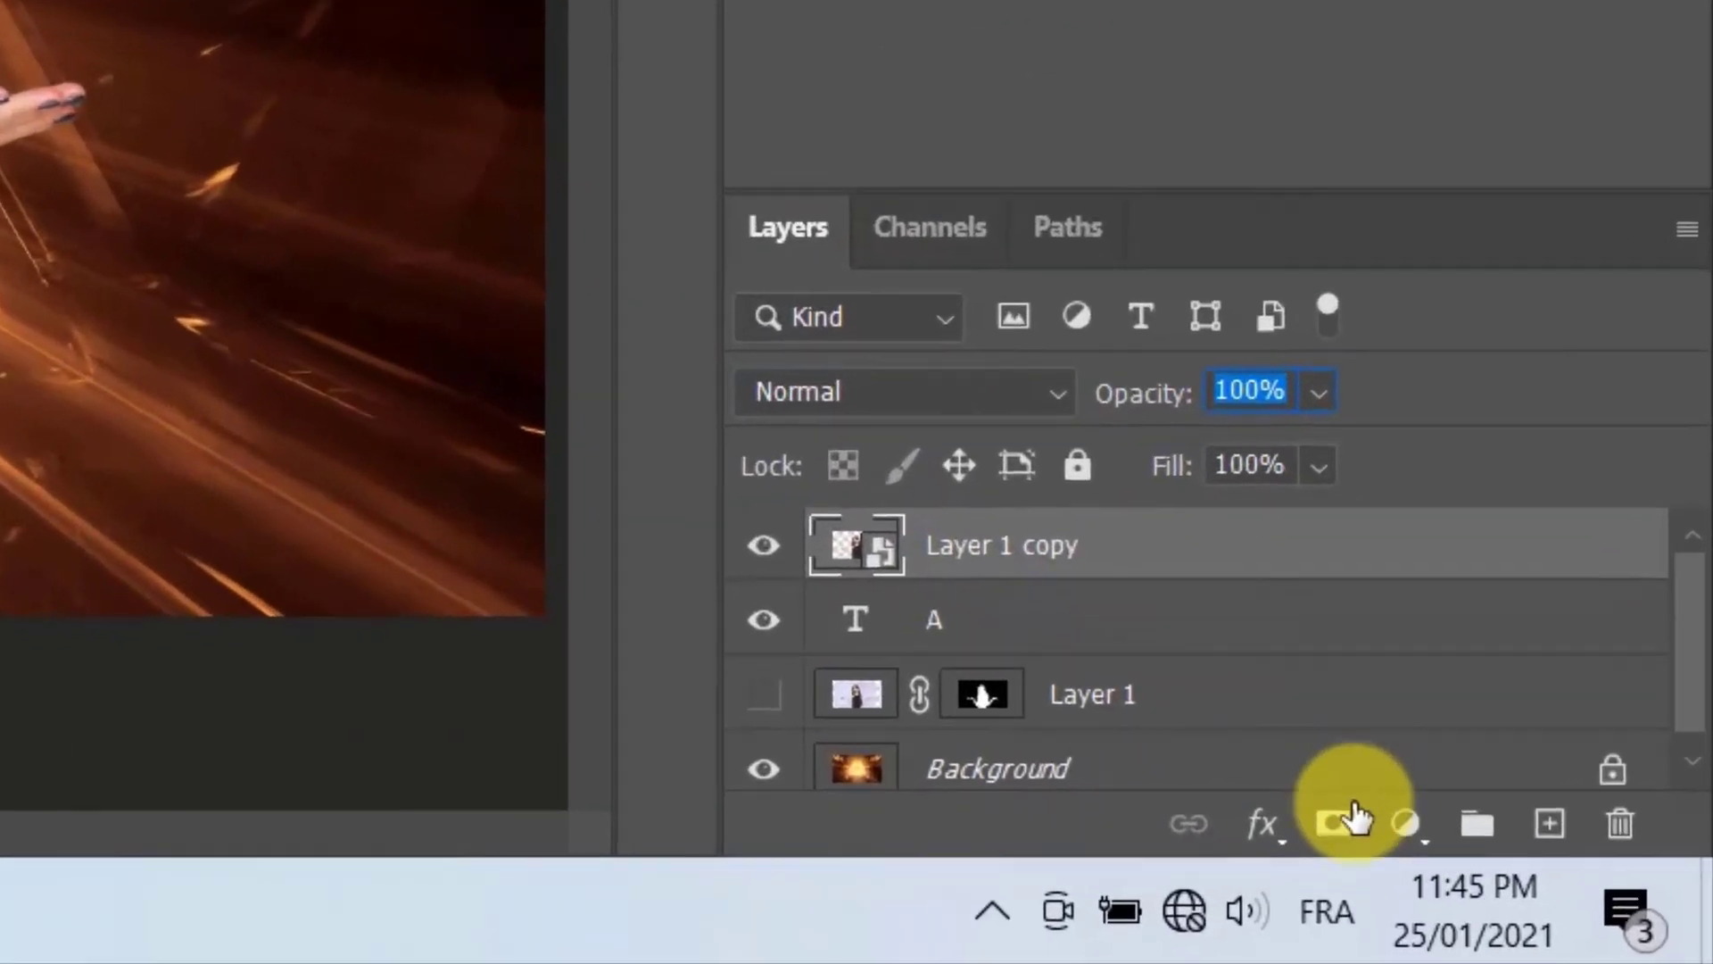
click(1334, 823)
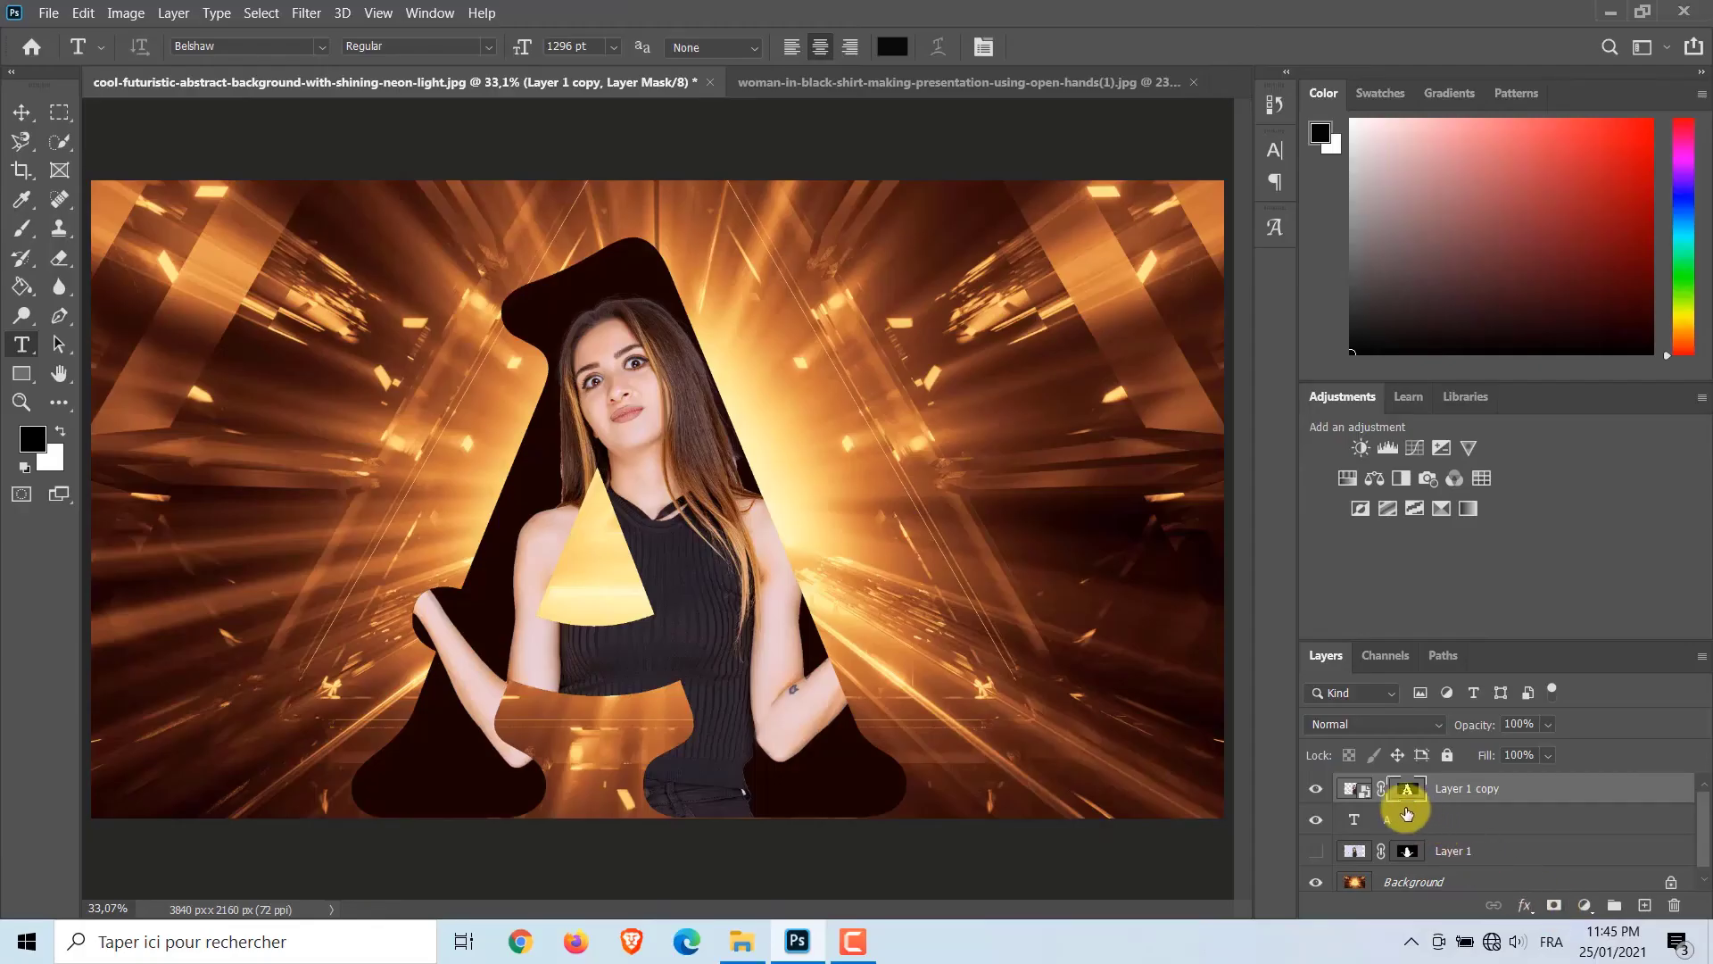
Load the pixels of the woman's Smart Object layer as a selection and make its layer mask active for editing
right_click(1355, 792)
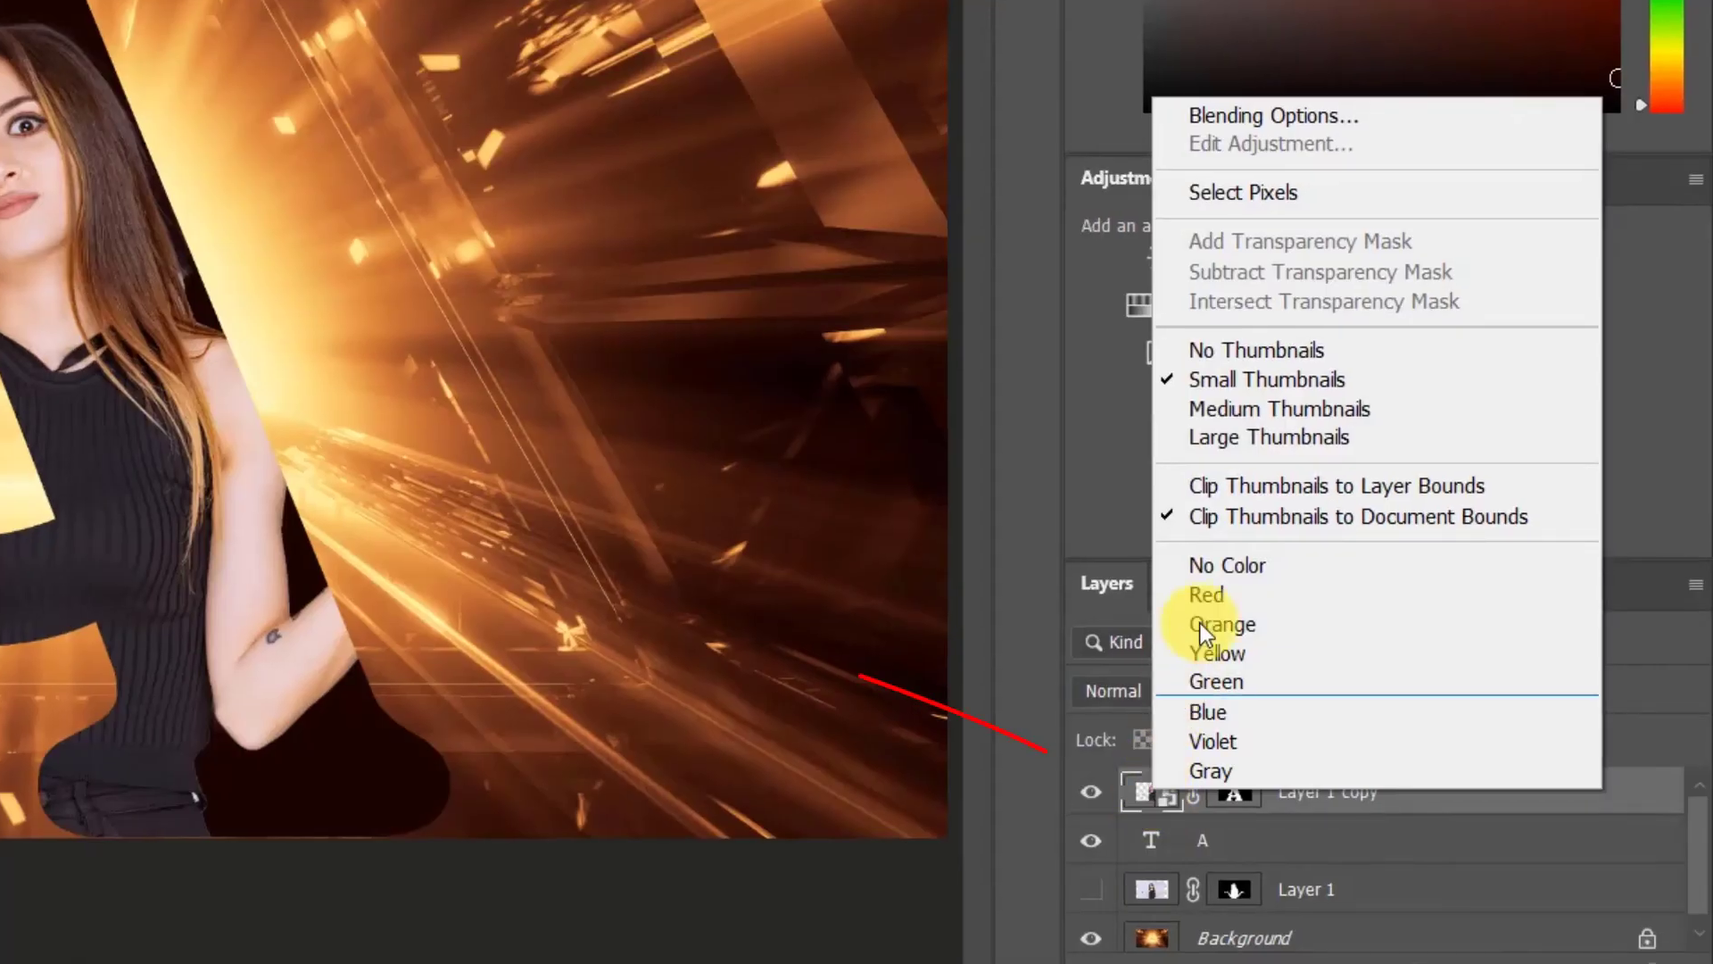
click(1273, 196)
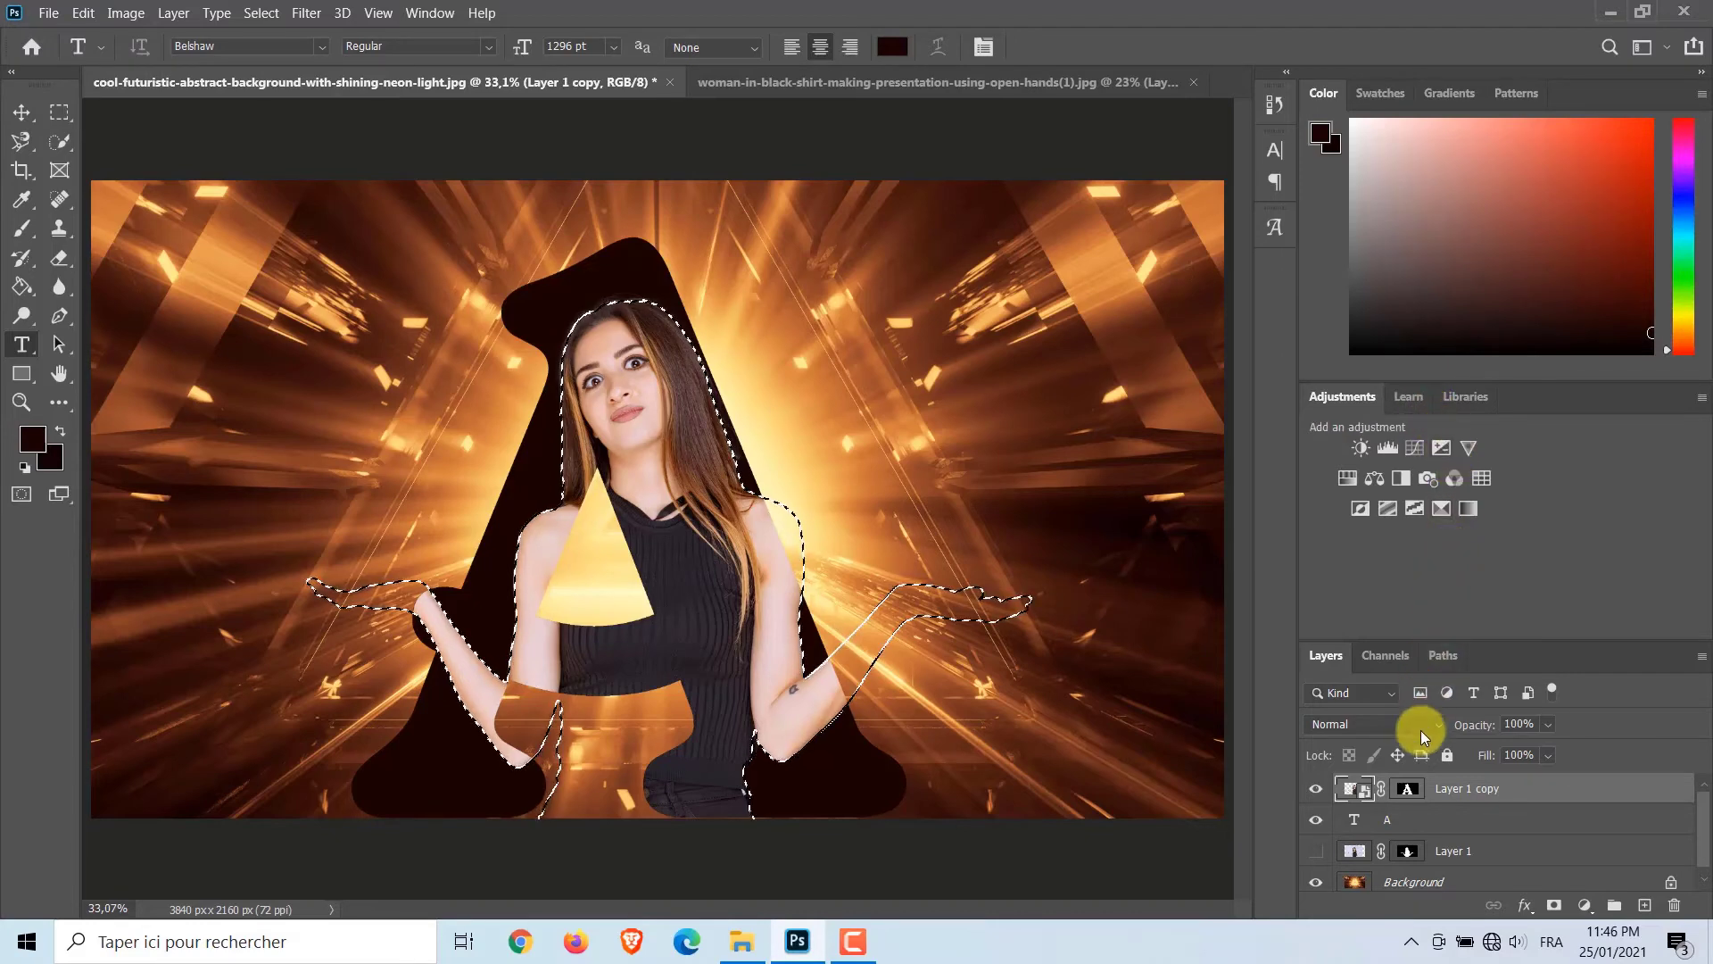
click(1408, 789)
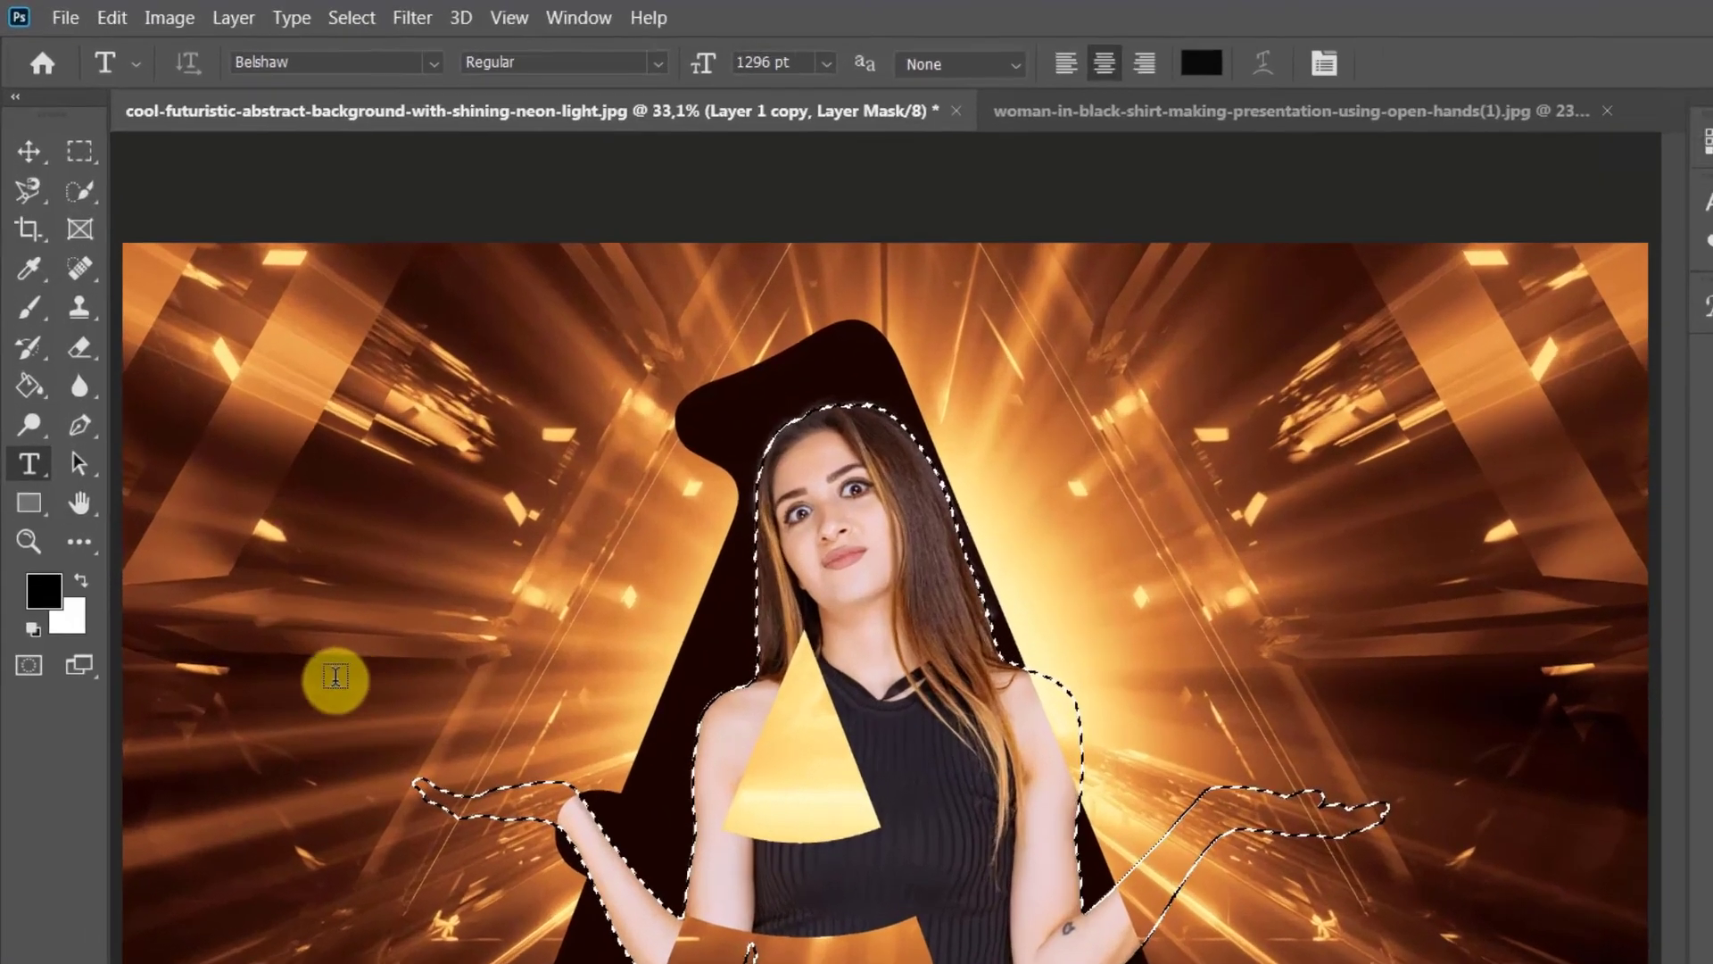
Prepare the Brush tool with white as the foreground color and the hard round tip "Arrondi net" at 77 px and 100% hardness
key(b)
click(81, 580)
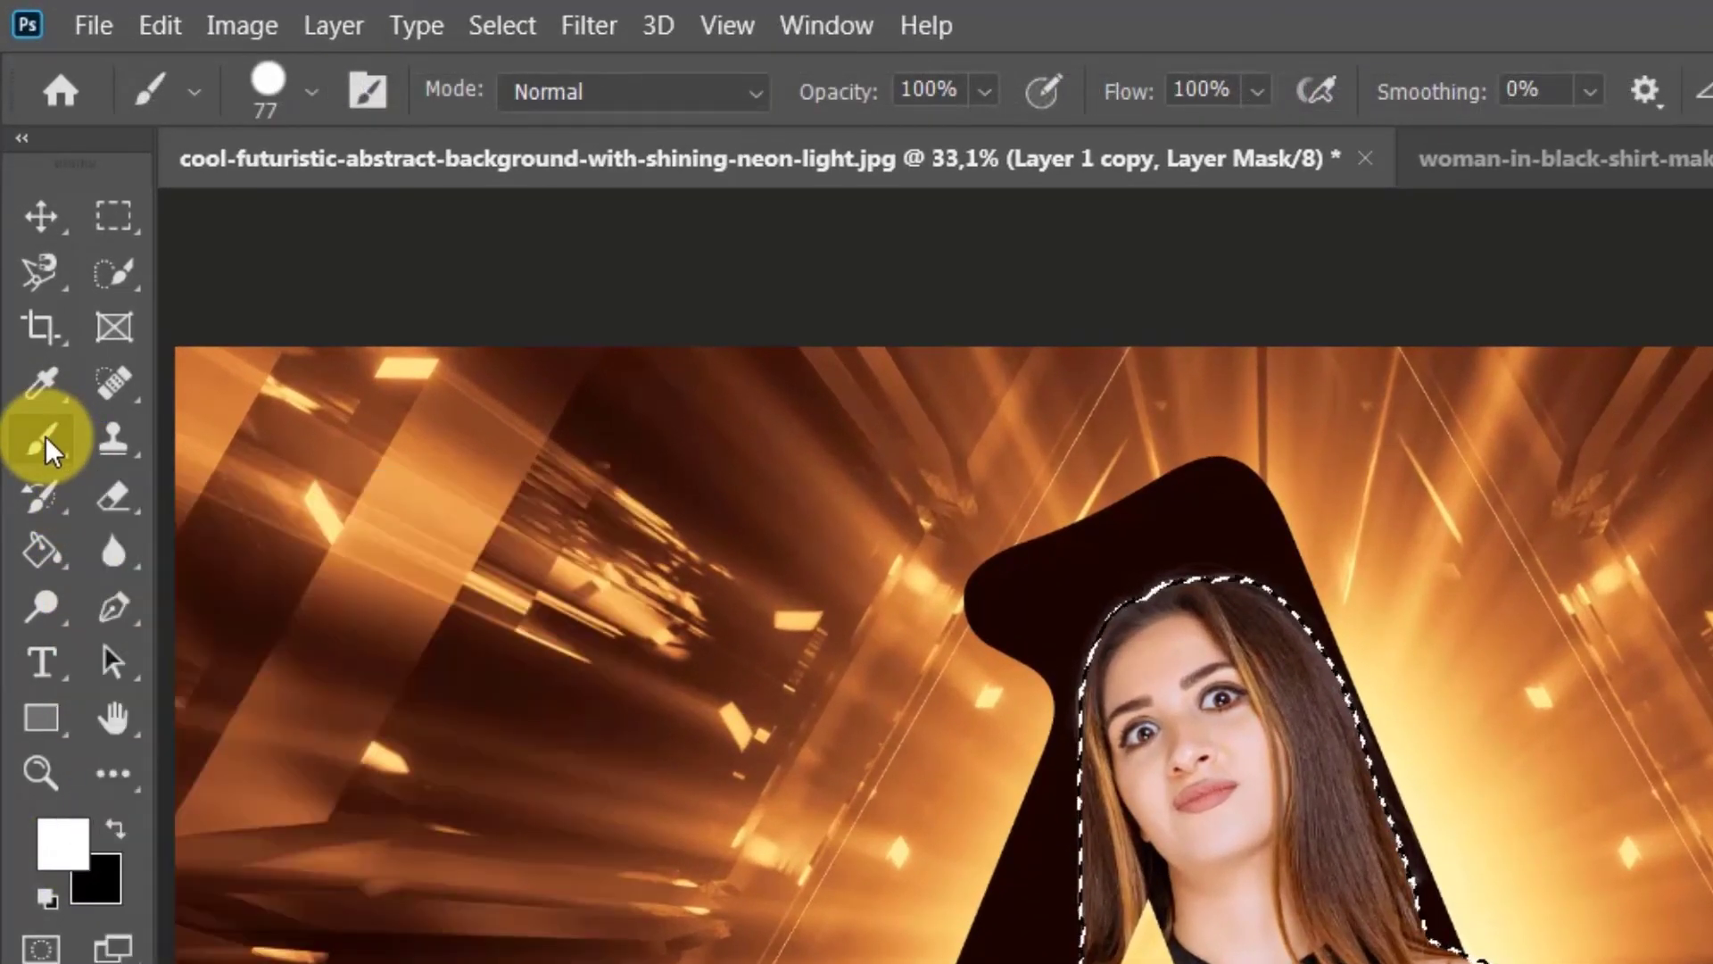
click(309, 82)
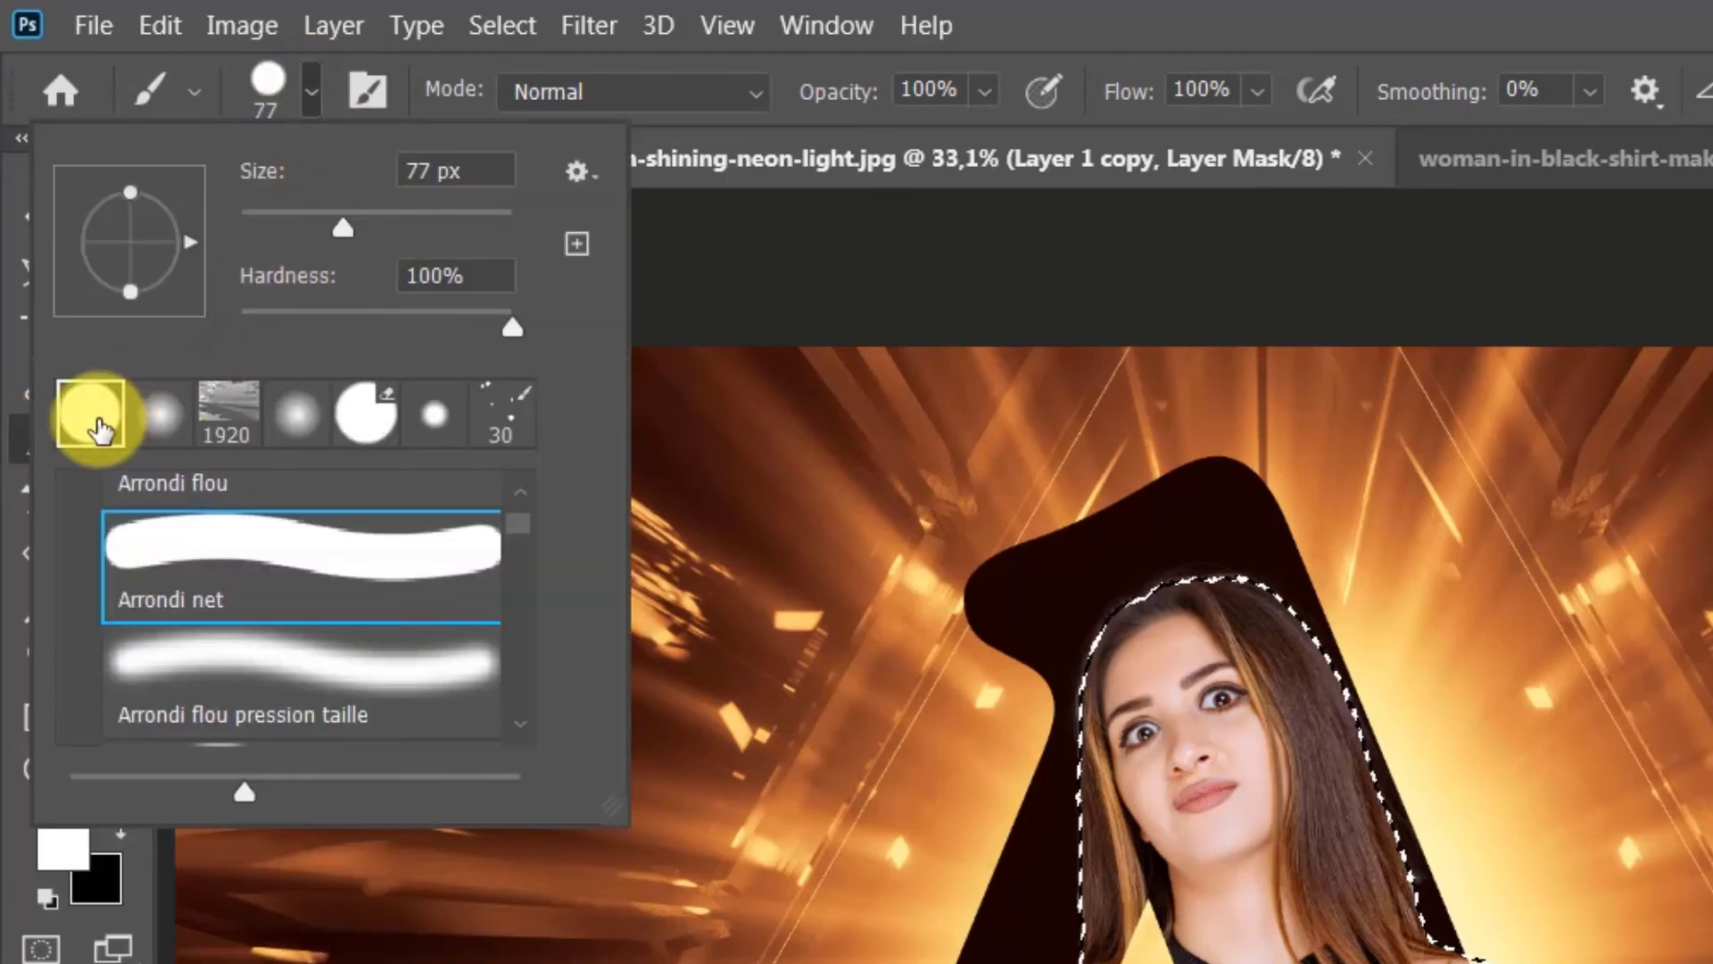
click(309, 89)
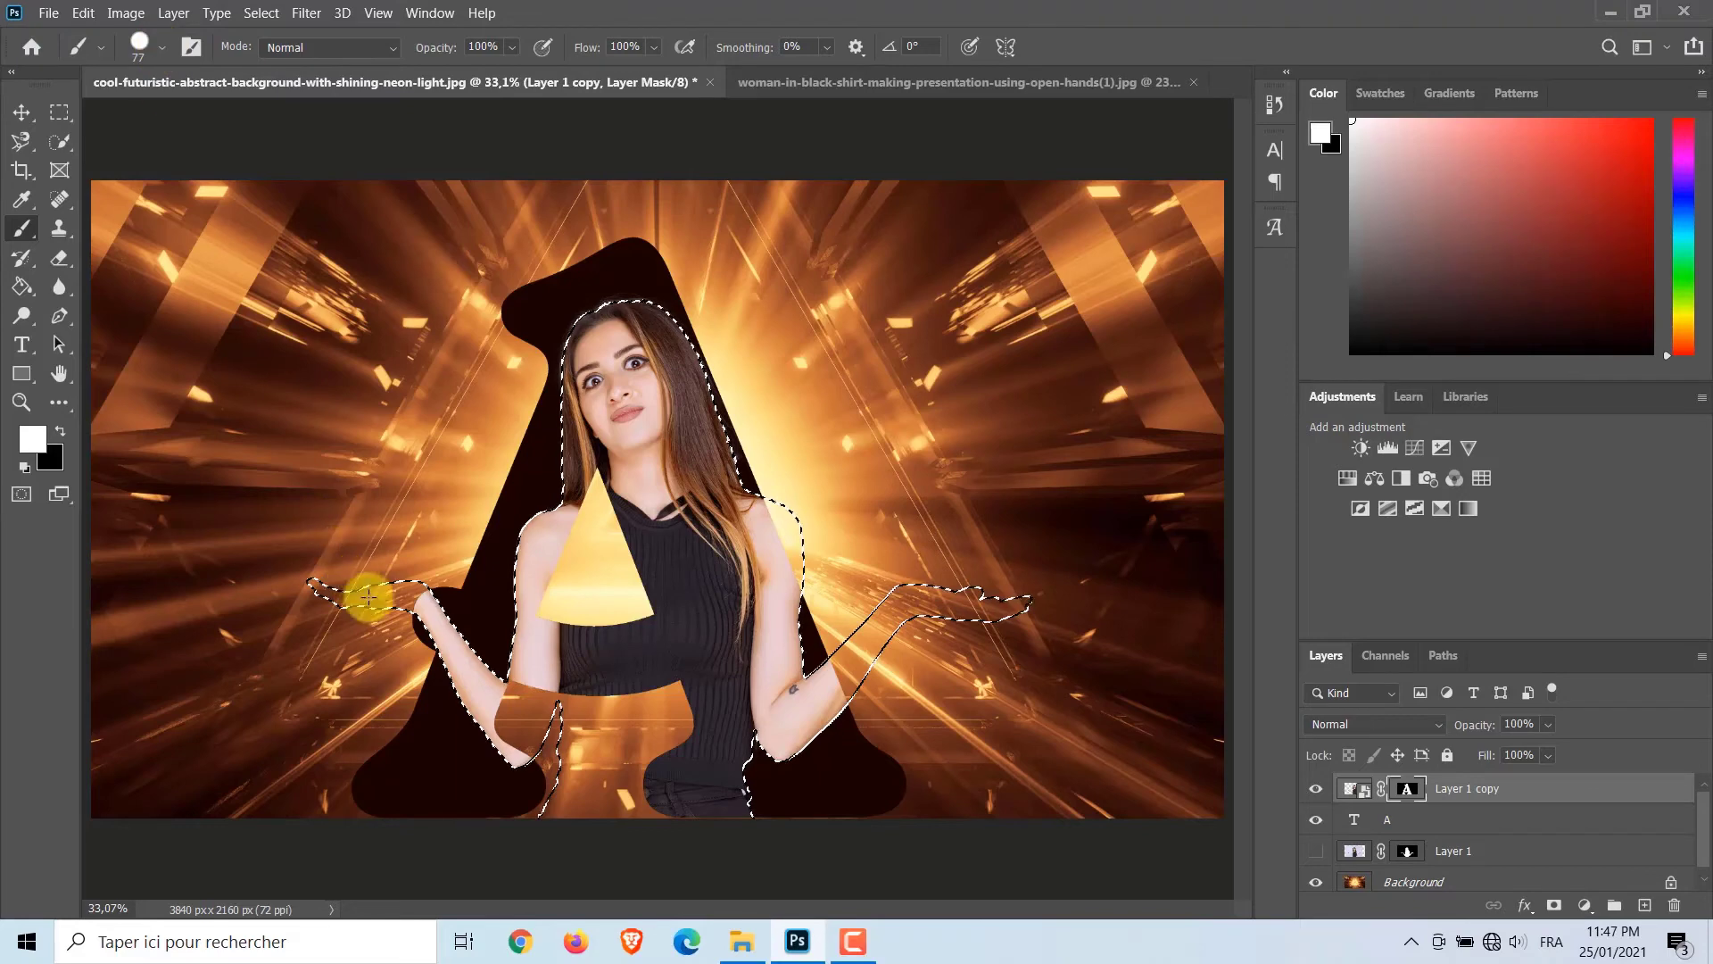